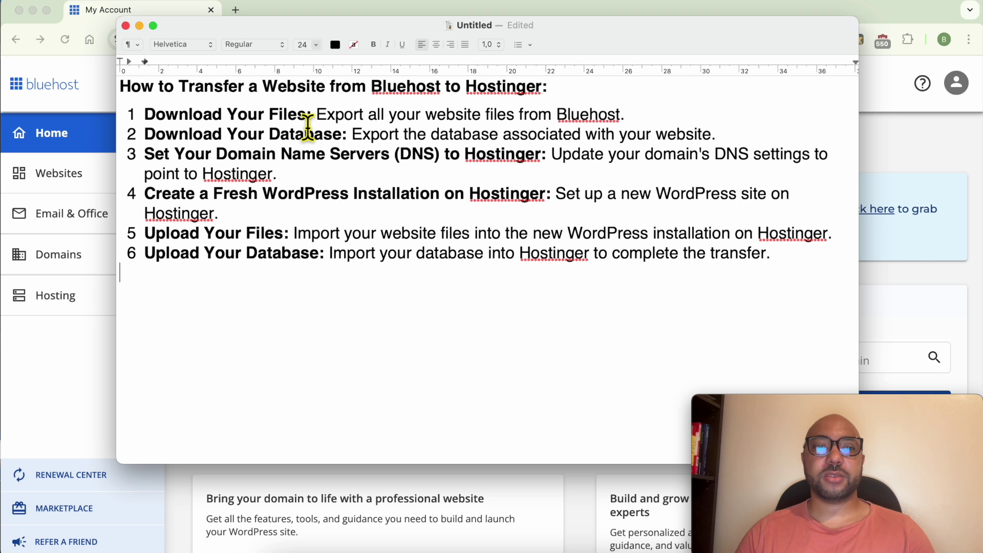
- Review the steps for transferring a website from Bluehost to Hostinger in the text document
{"action": "left_click_drag", "start_coordinate": [146, 136], "coordinate": [348, 145]}
{"action": "left_click_drag", "start_coordinate": [146, 156], "coordinate": [442, 162]}
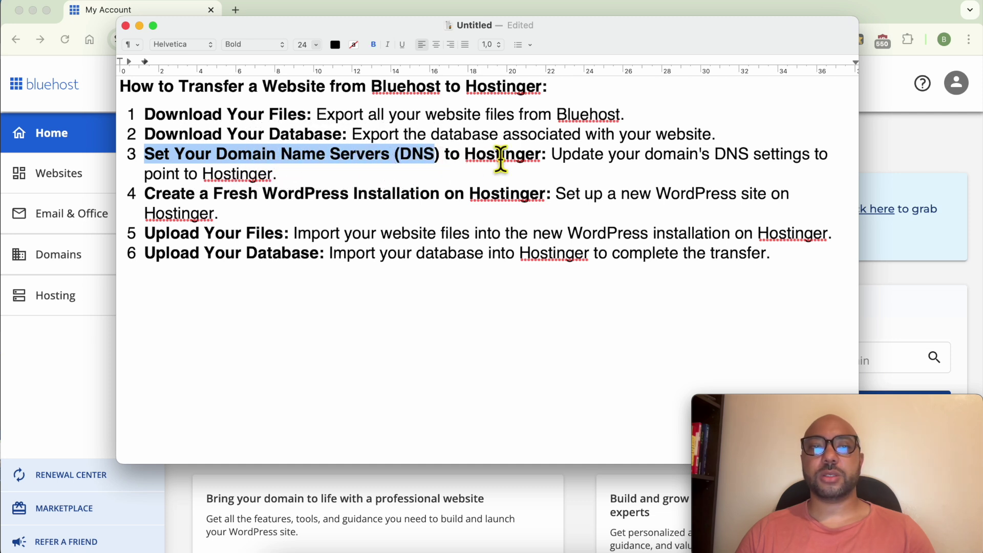
{"action": "left_click", "coordinate": [193, 214]}
{"action": "left_click_drag", "start_coordinate": [146, 195], "coordinate": [281, 202]}
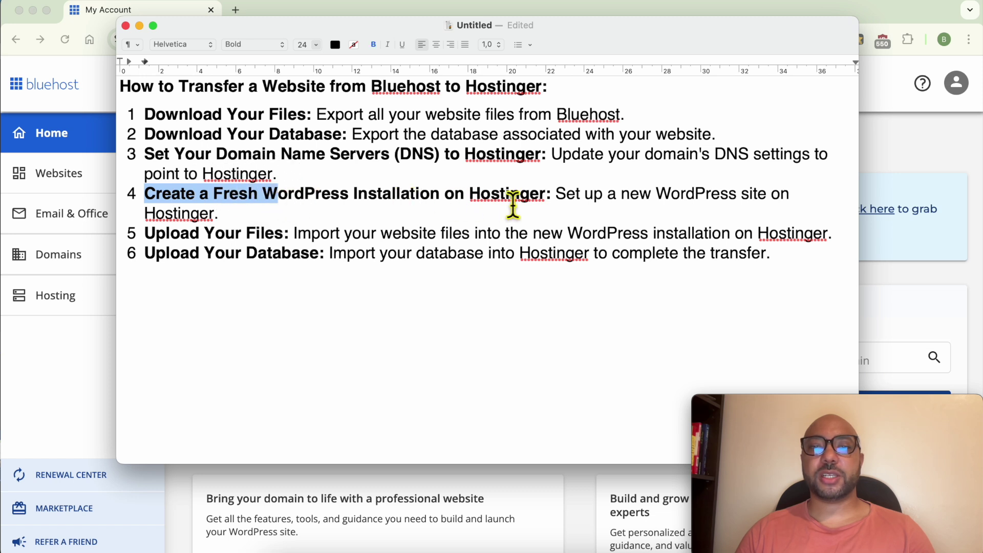
{"action": "left_click_drag", "start_coordinate": [145, 233], "coordinate": [318, 264]}
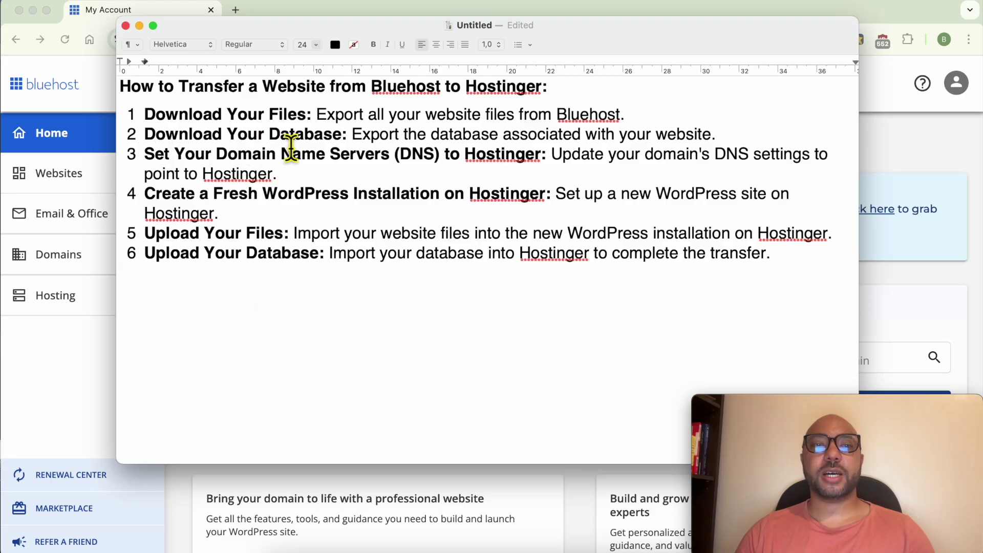
- Switch to the Bluehost account in the browser and open cPanel from the Wordpress blog site's advanced settings
{"action": "left_click", "coordinate": [351, 494]}
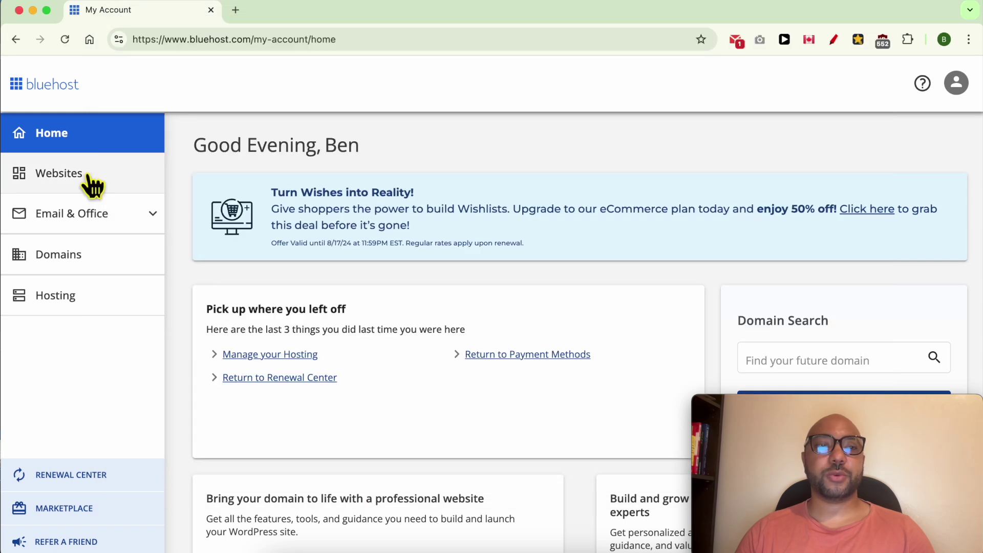
{"action": "left_click", "coordinate": [57, 181]}
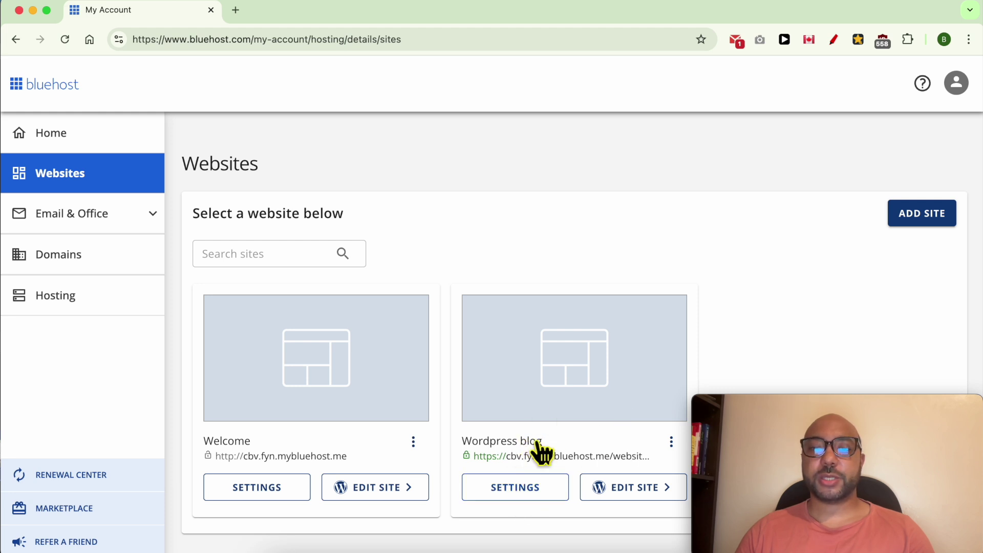
{"action": "left_click", "coordinate": [516, 489]}
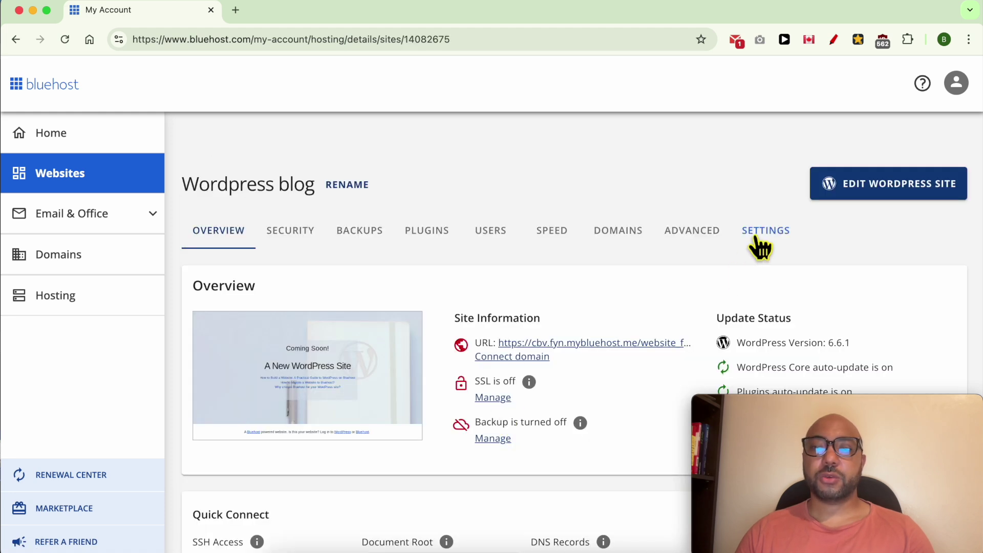
{"action": "left_click", "coordinate": [704, 233]}
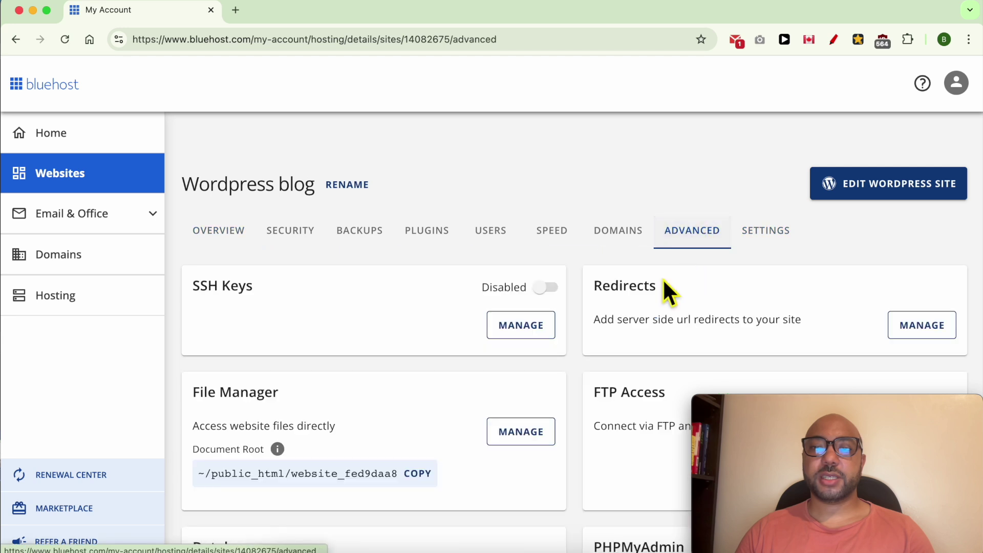
{"action": "scroll", "coordinate": [518, 325], "scroll_direction": "down", "scroll_amount": 10}
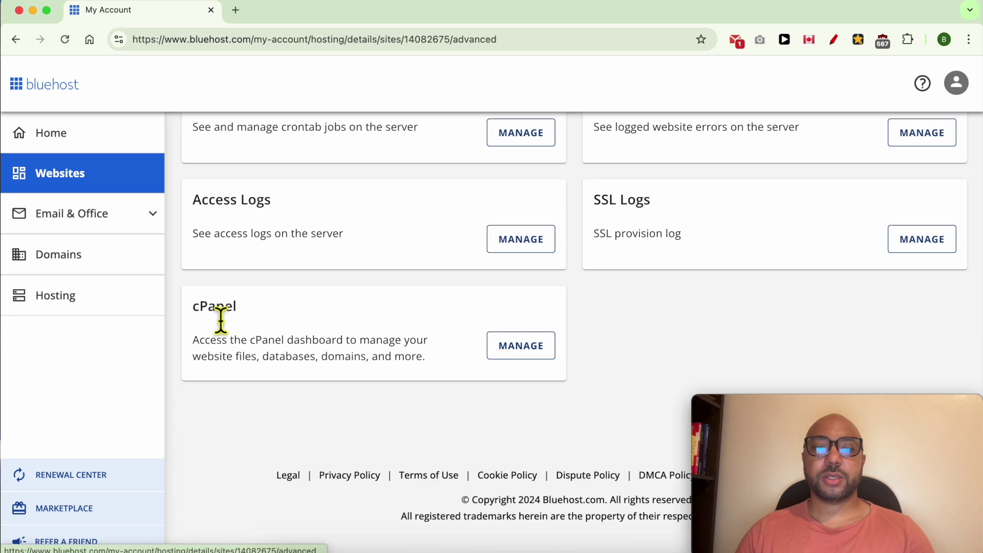
{"action": "double_click", "coordinate": [221, 319]}
{"action": "left_click", "coordinate": [540, 351]}
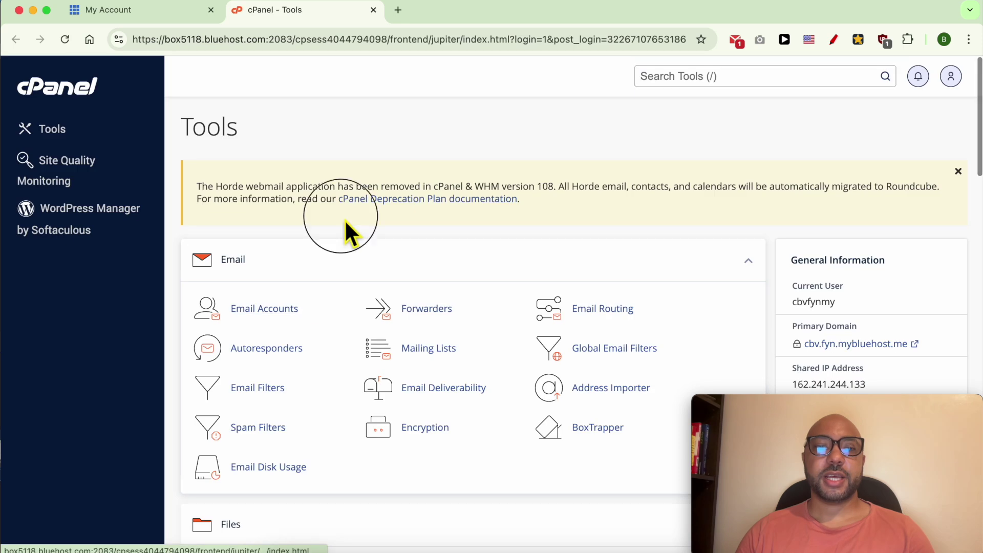
- Open the public_html folder in cPanel's File Manager
{"action": "scroll", "coordinate": [286, 365], "scroll_direction": "down", "scroll_amount": 5}
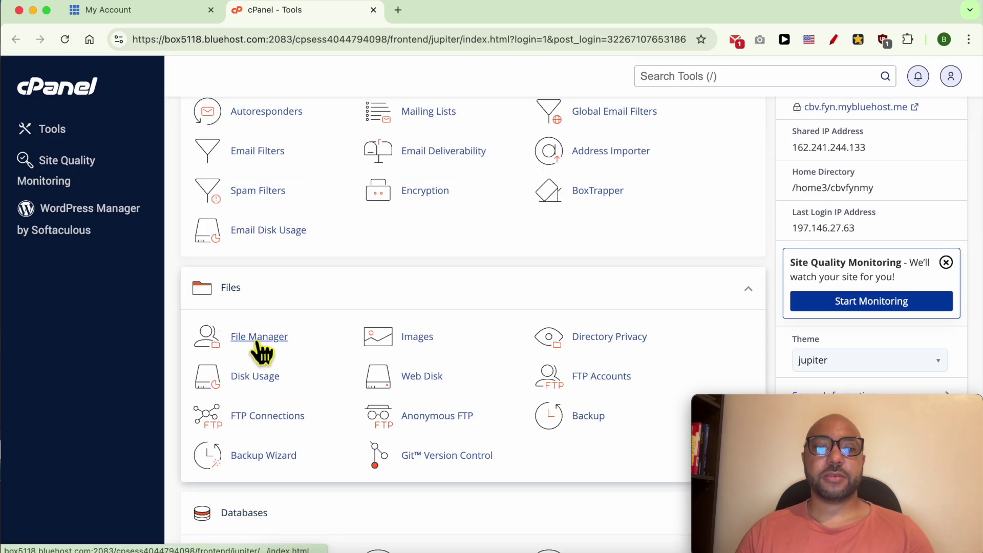
{"action": "left_click", "coordinate": [259, 339]}
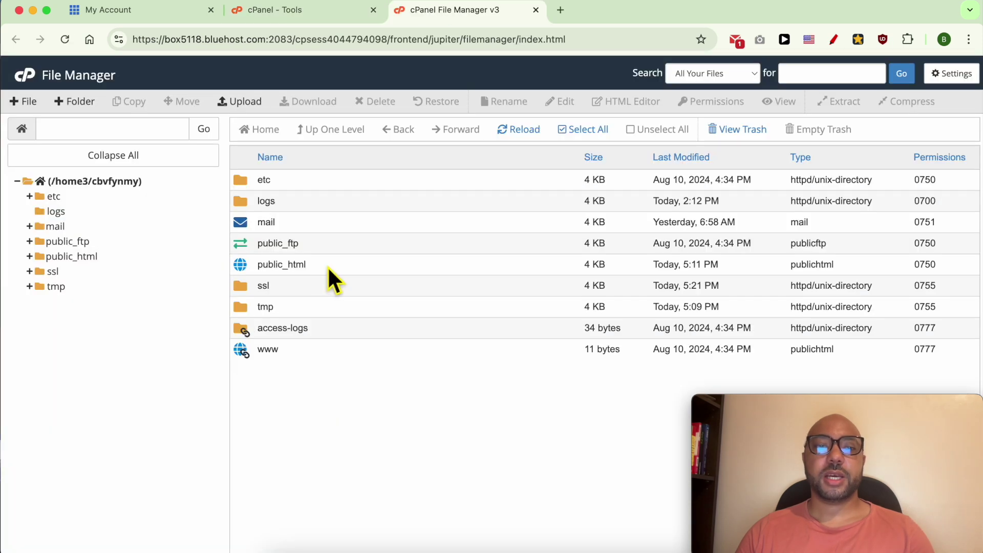
{"action": "double_click", "coordinate": [329, 268]}
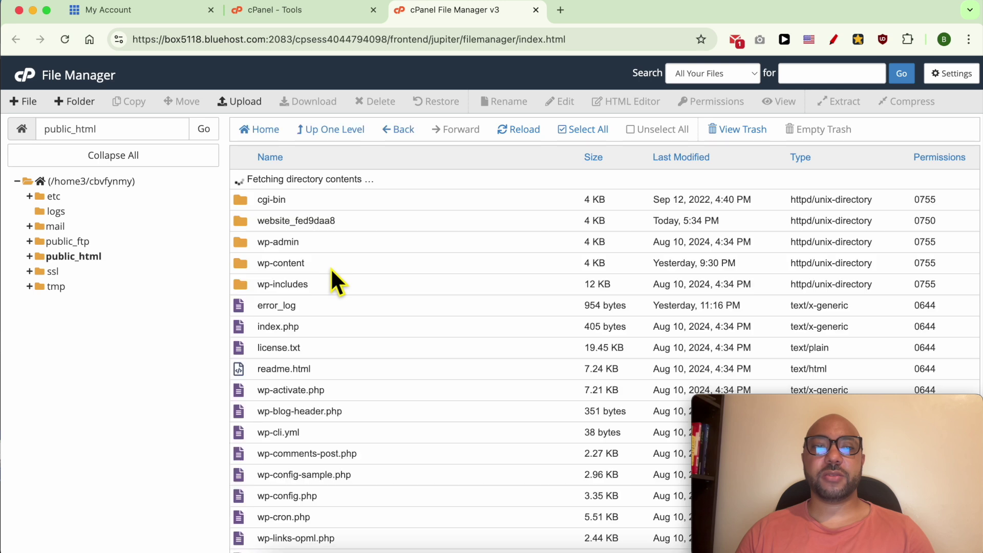
- Compress all files and folders in public_html into a Zip Archive and dismiss the compression results
{"action": "left_click", "coordinate": [337, 186]}
{"action": "scroll", "coordinate": [345, 318], "scroll_direction": "down", "scroll_amount": 3}
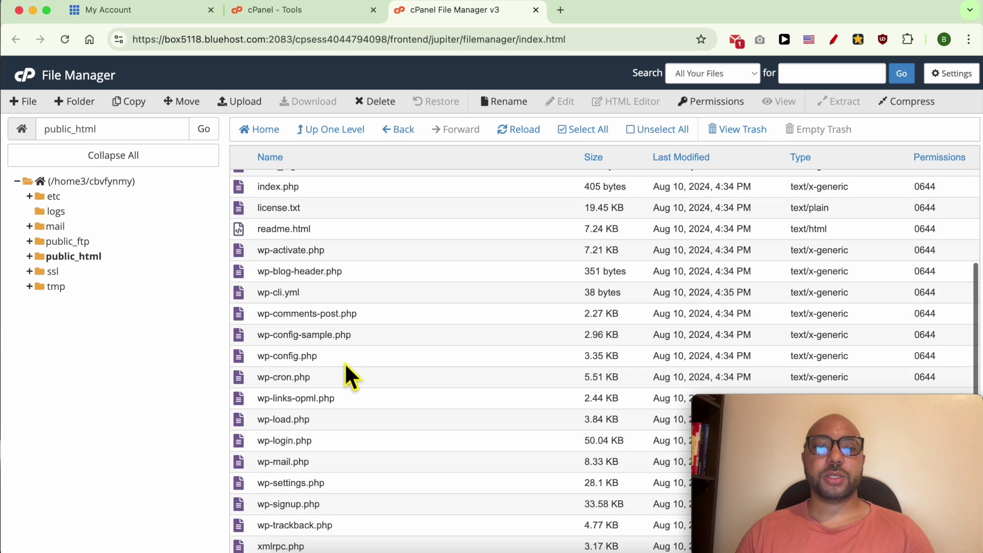
{"action": "left_click", "coordinate": [321, 535], "text": "shift"}
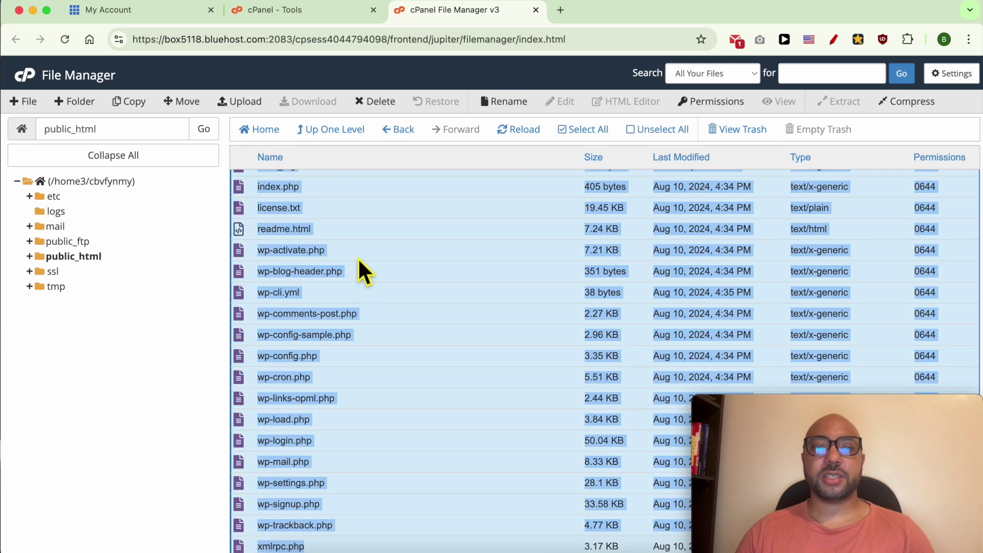
{"action": "scroll", "coordinate": [358, 256], "scroll_direction": "up", "scroll_amount": 3}
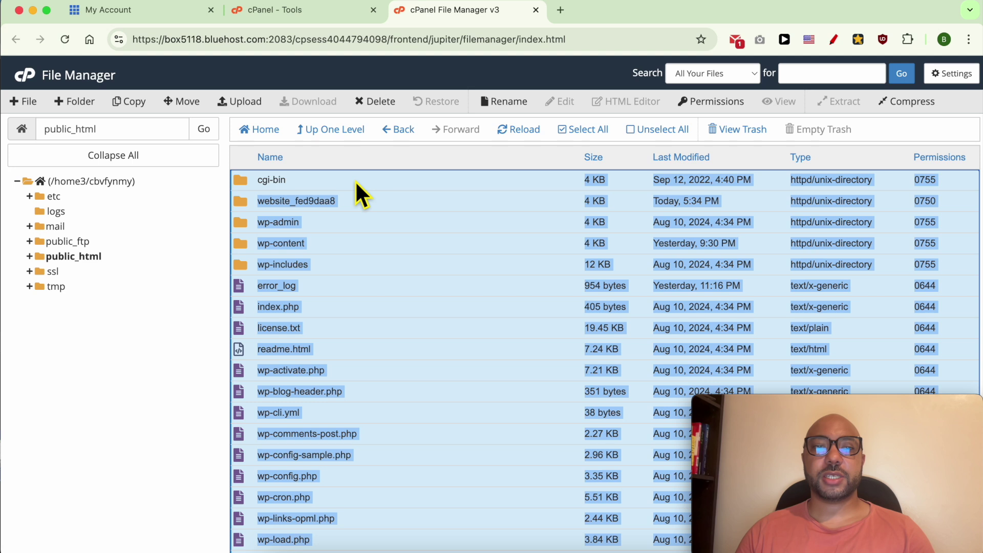
{"action": "scroll", "coordinate": [374, 335], "scroll_direction": "down", "scroll_amount": 3}
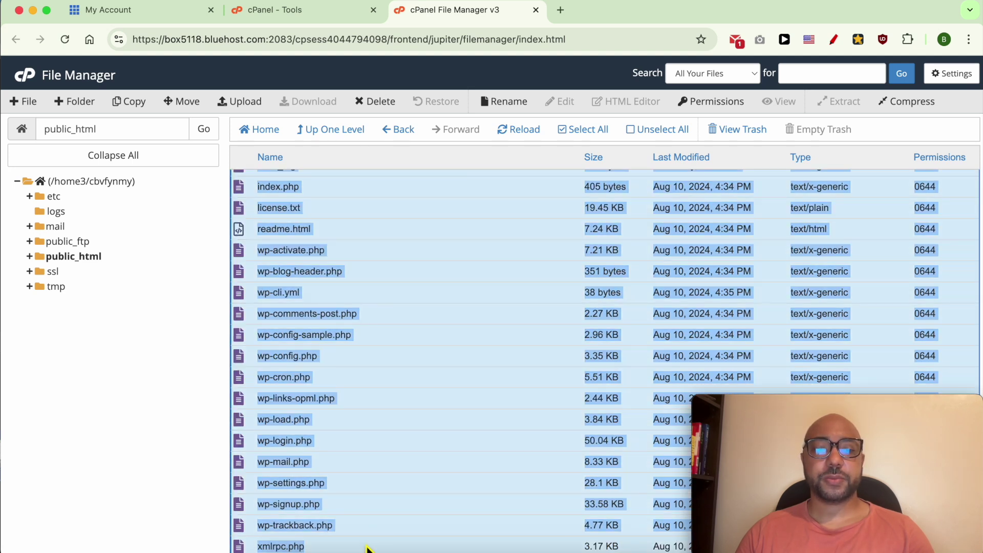
{"action": "scroll", "coordinate": [370, 371], "scroll_direction": "up", "scroll_amount": 3}
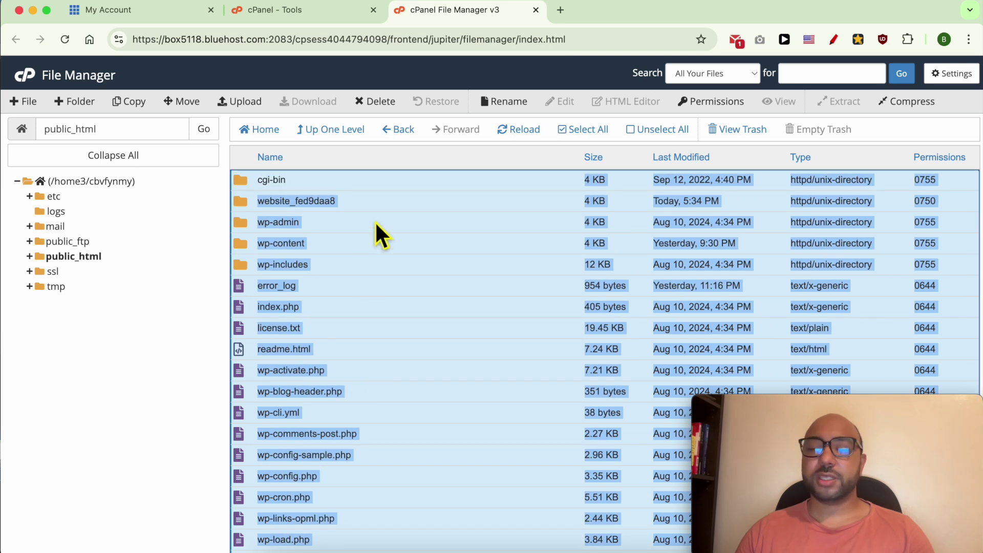
{"action": "right_click", "coordinate": [376, 223]}
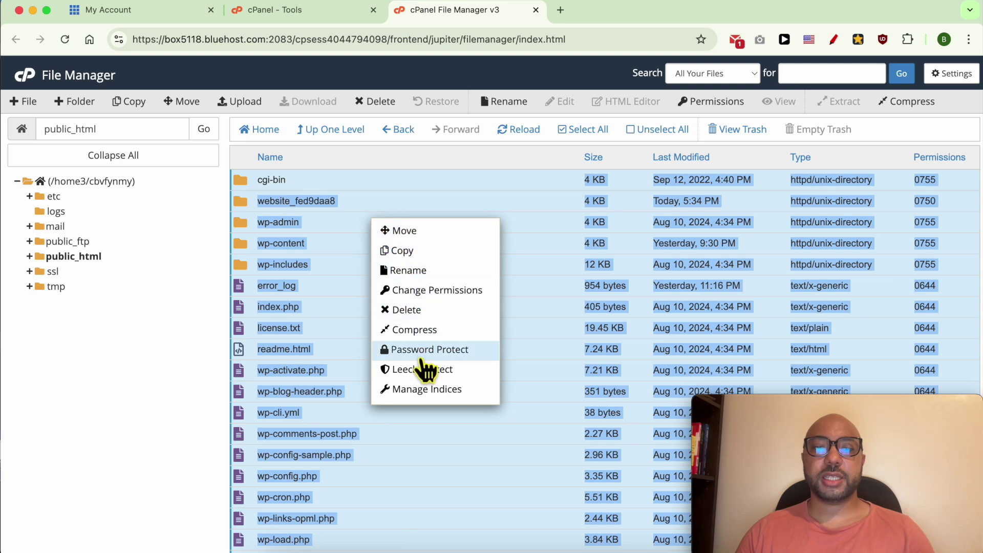
{"action": "left_click", "coordinate": [420, 330]}
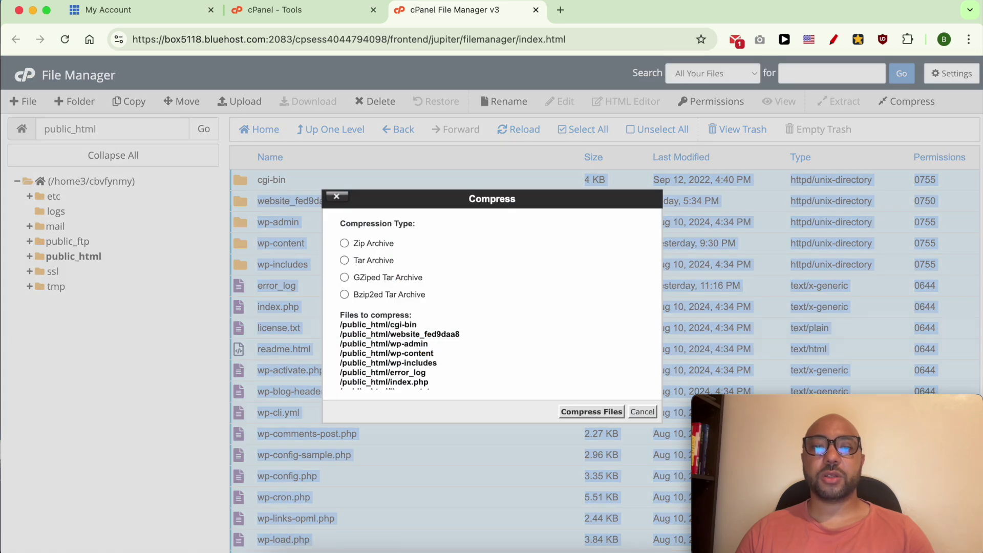
{"action": "left_click", "coordinate": [375, 245]}
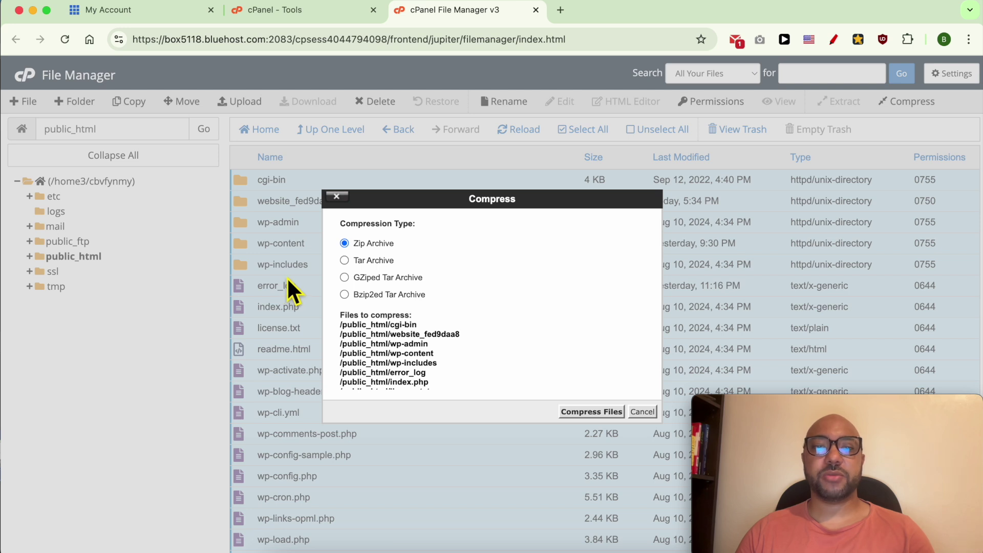
{"action": "left_click", "coordinate": [612, 413]}
{"action": "left_click_drag", "start_coordinate": [570, 317], "coordinate": [534, 316]}
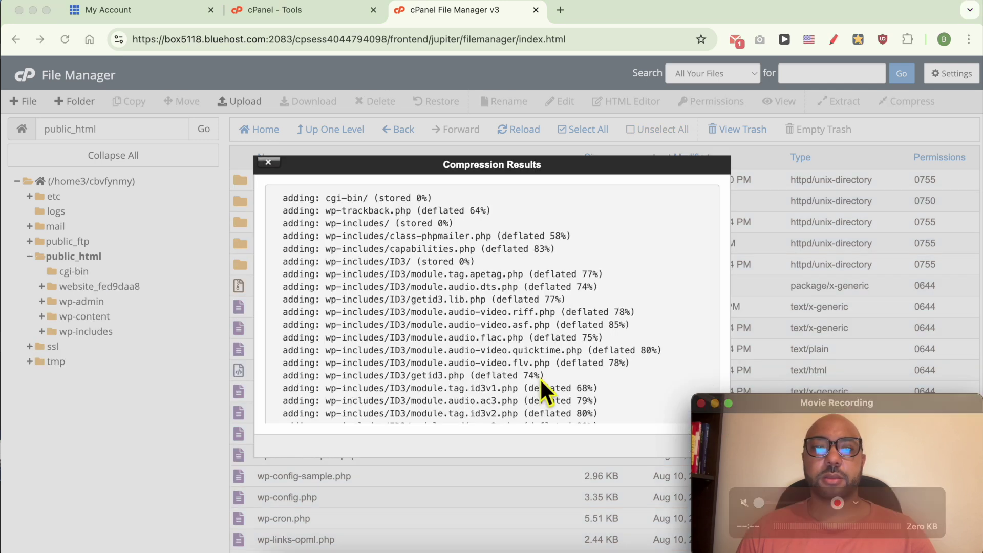
{"action": "left_click", "coordinate": [276, 165]}
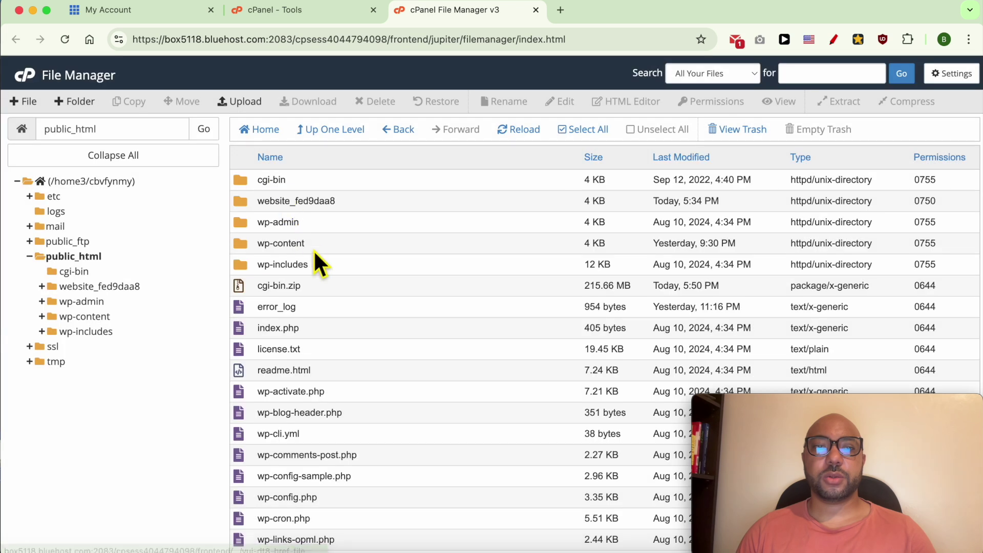
- Download the cgi-bin.zip archive from public_html to the computer
{"action": "left_click", "coordinate": [323, 288]}
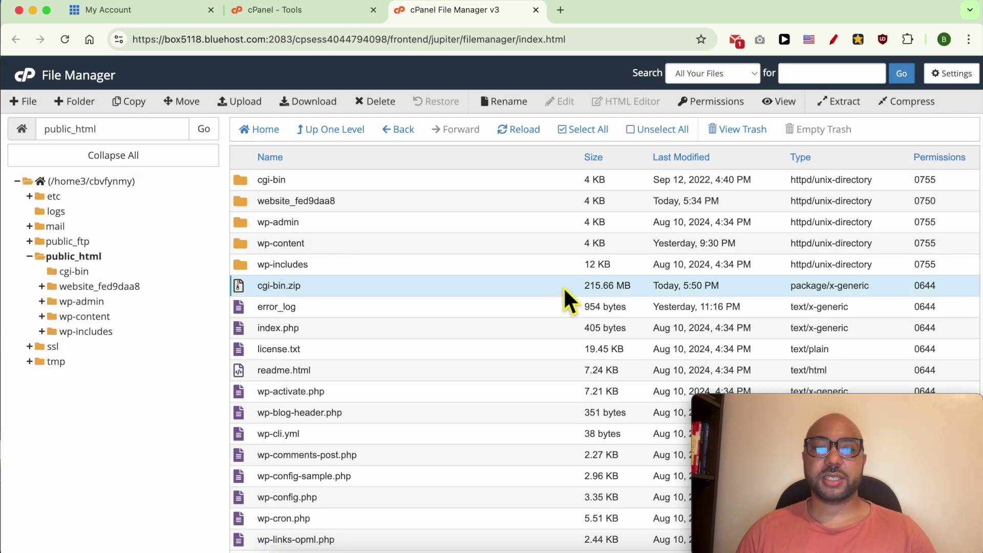
{"action": "left_click", "coordinate": [596, 288]}
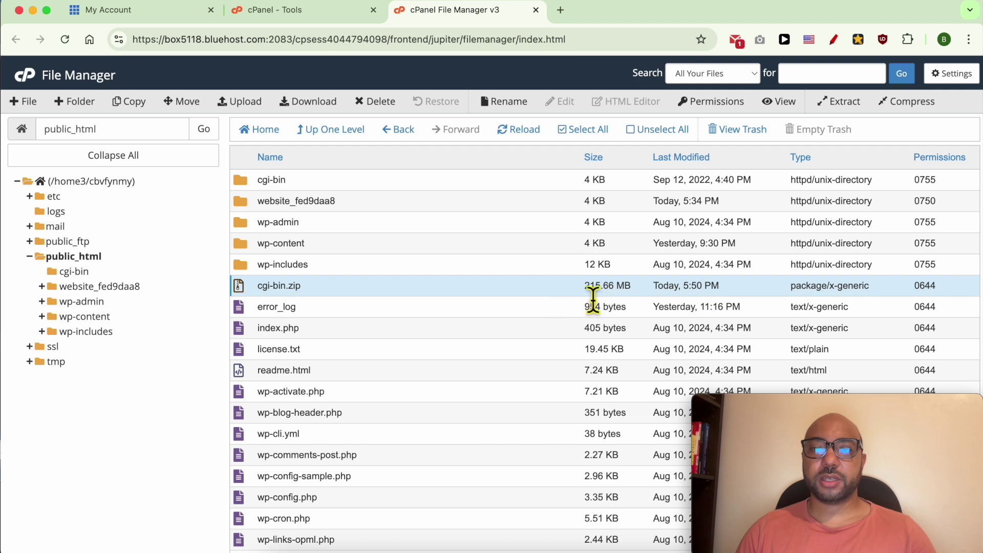
{"action": "right_click", "coordinate": [400, 286]}
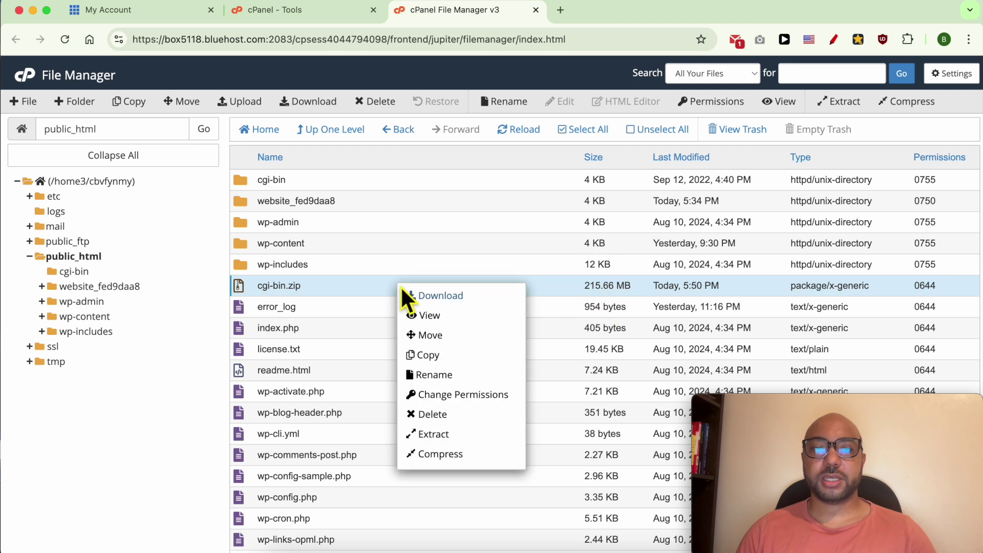
{"action": "left_click", "coordinate": [408, 296]}
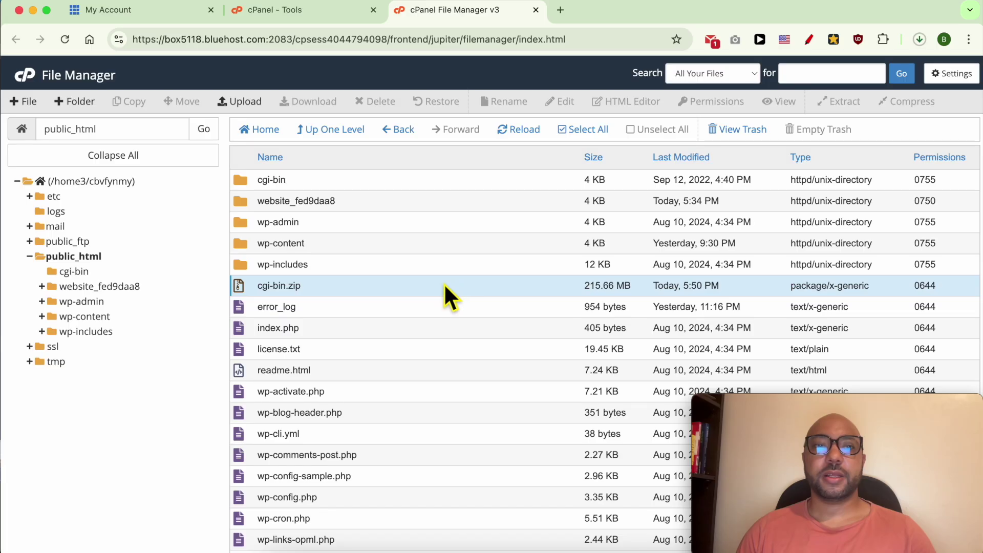
- Check the database download item in the text document, then return to cPanel's tools and open phpMyAdmin
{"action": "left_click", "coordinate": [364, 548]}
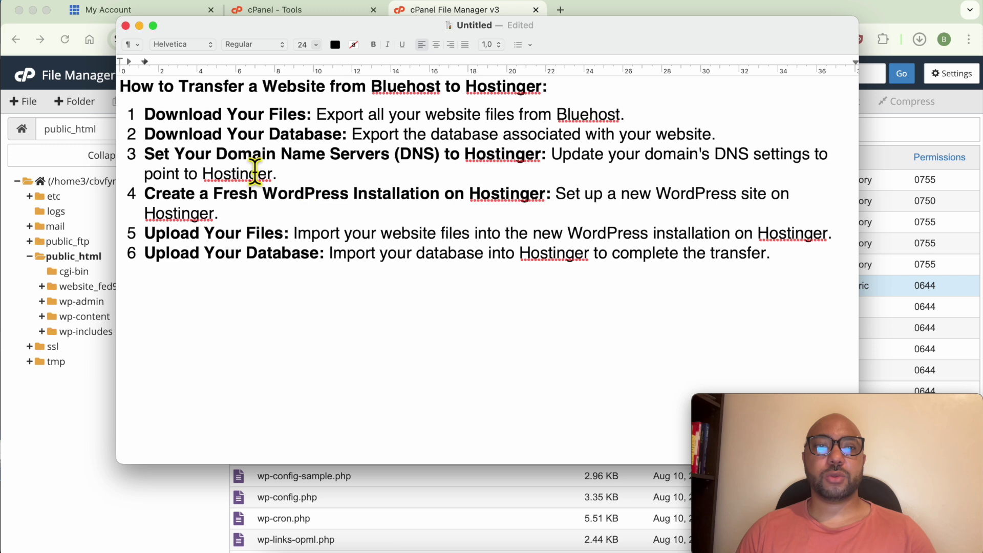
{"action": "left_click_drag", "start_coordinate": [144, 134], "coordinate": [348, 139]}
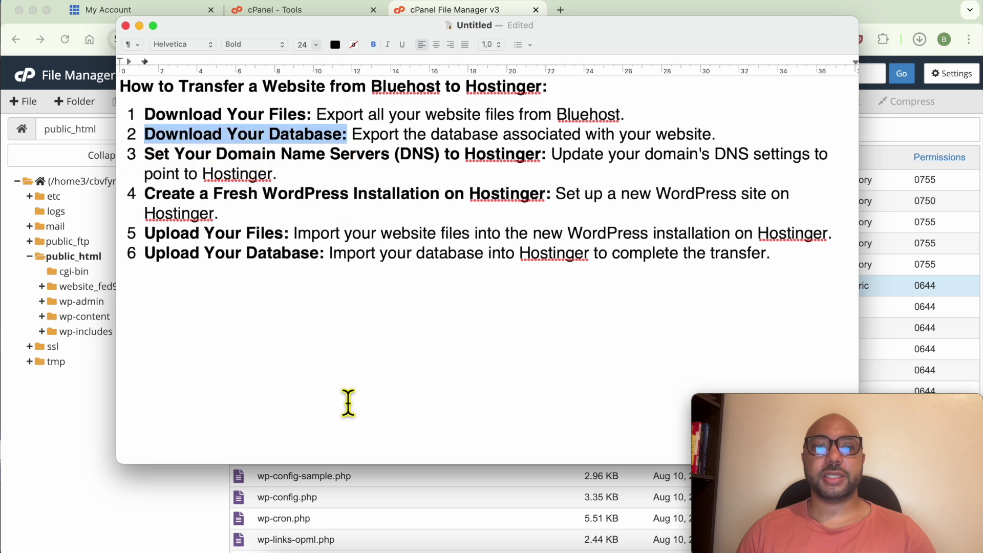
{"action": "left_click", "coordinate": [416, 493]}
{"action": "left_click", "coordinate": [293, 17]}
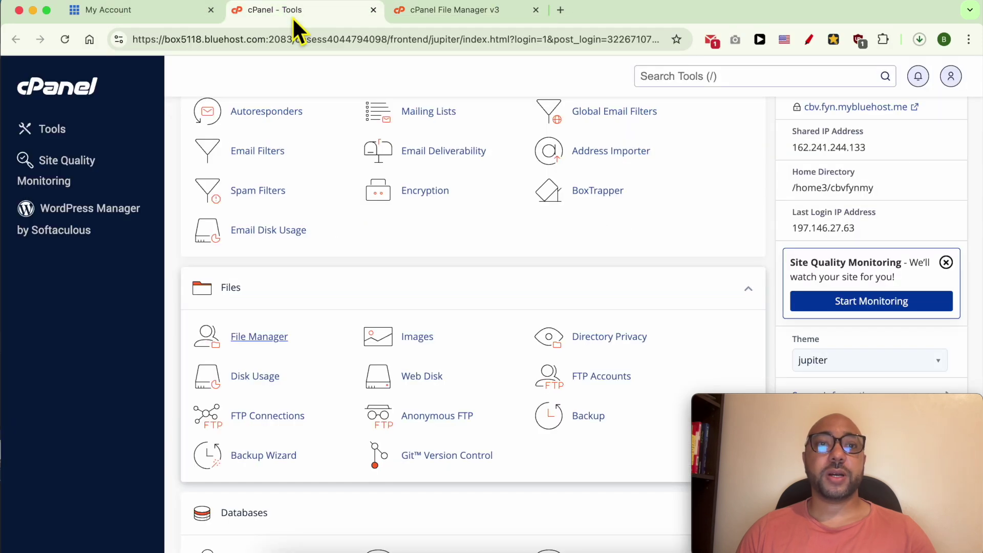
{"action": "scroll", "coordinate": [340, 329], "scroll_direction": "down", "scroll_amount": 4}
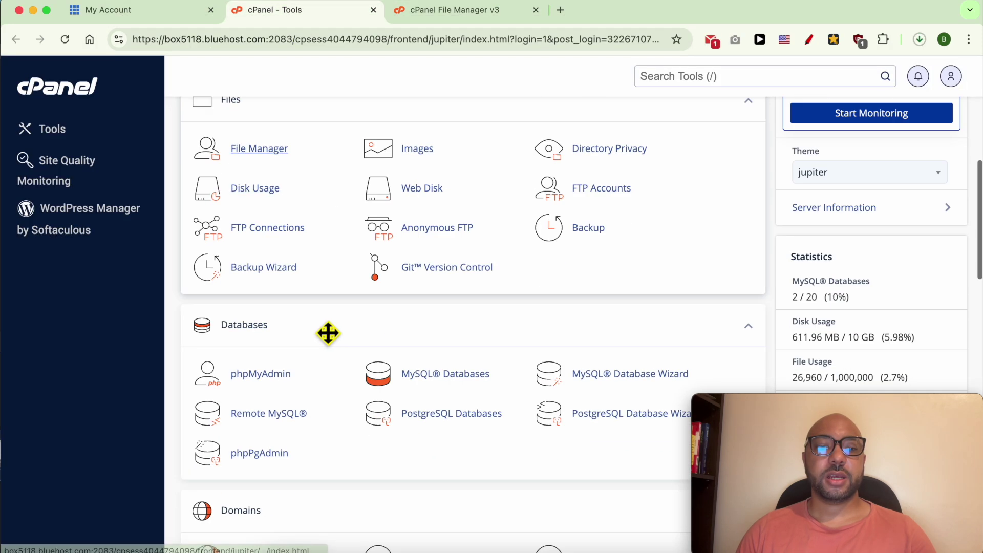
{"action": "left_click", "coordinate": [260, 375]}
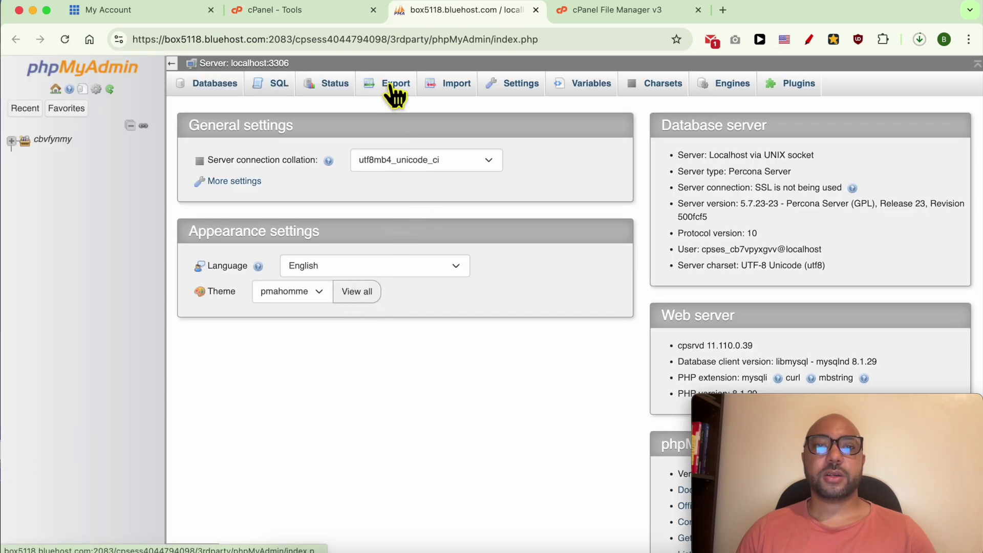
- Export the server's databases with the Quick method in SQL format and check the browser's downloads
{"action": "left_click", "coordinate": [393, 86]}
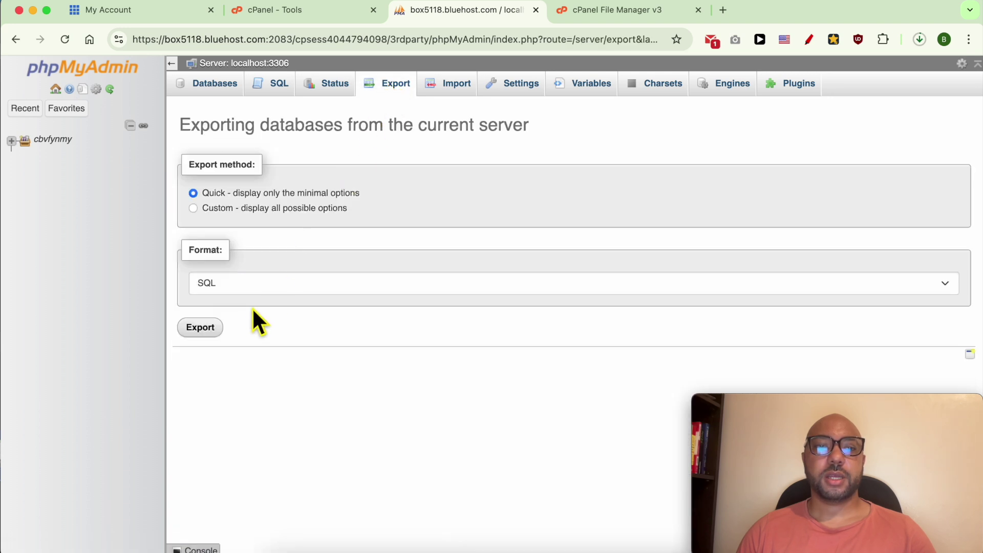
{"action": "left_click", "coordinate": [208, 331]}
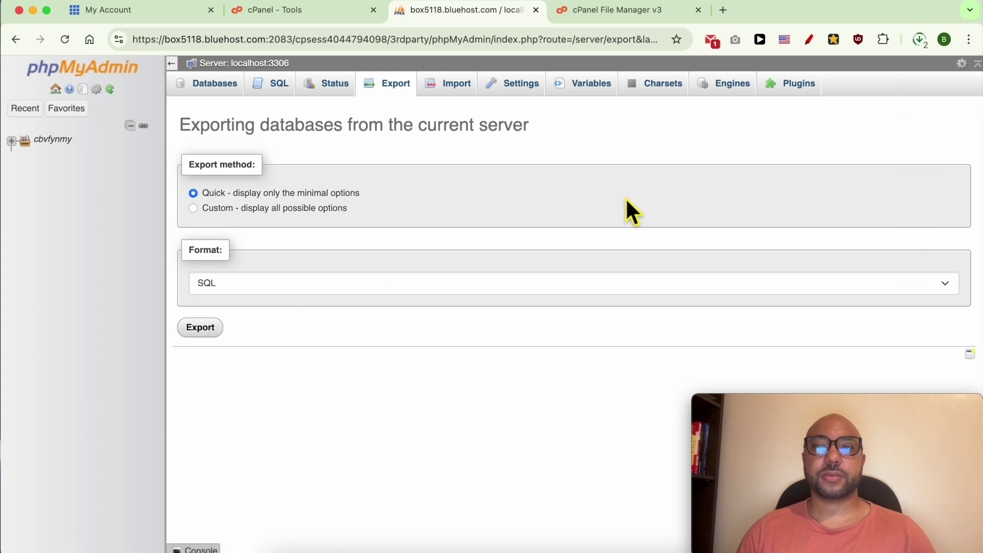
{"action": "left_click", "coordinate": [919, 41]}
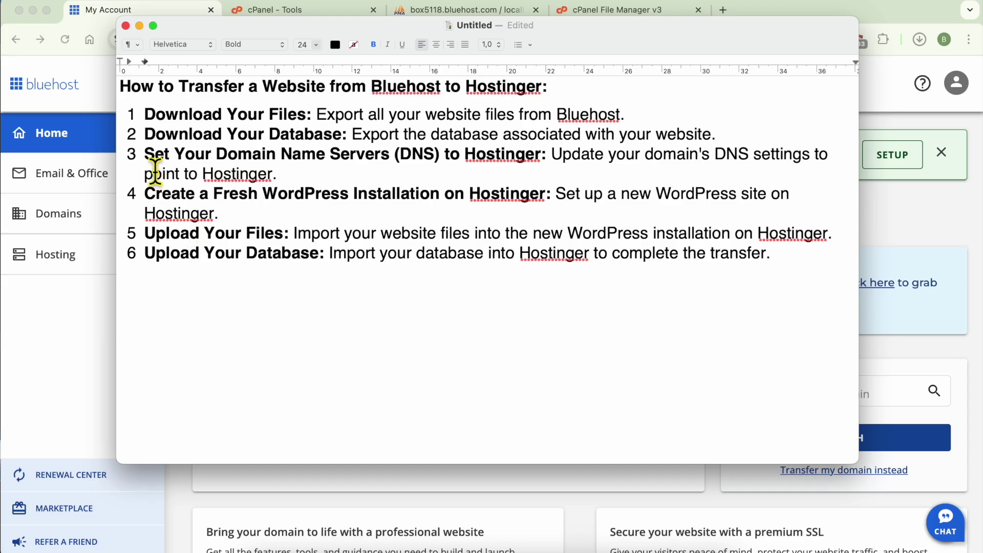
- Check the domain name servers item in the text document, then return to Bluehost and open its domain management
{"action": "left_click_drag", "start_coordinate": [146, 155], "coordinate": [394, 169]}
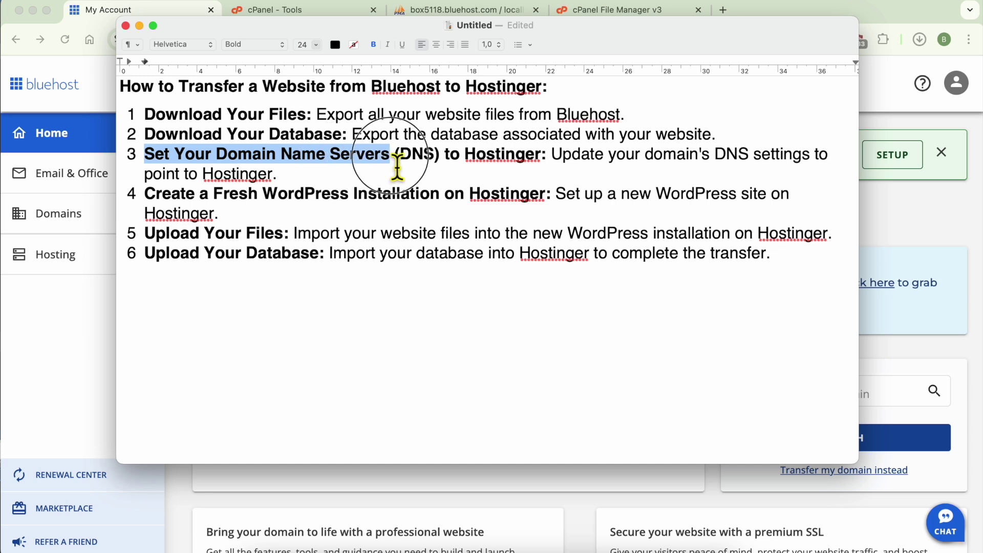
{"action": "left_click", "coordinate": [540, 492]}
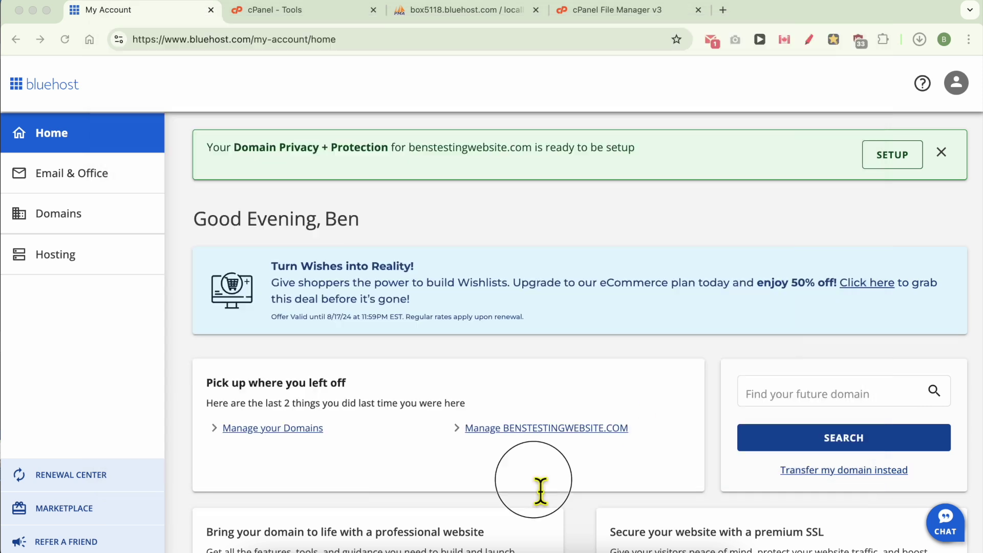
{"action": "left_click", "coordinate": [106, 227]}
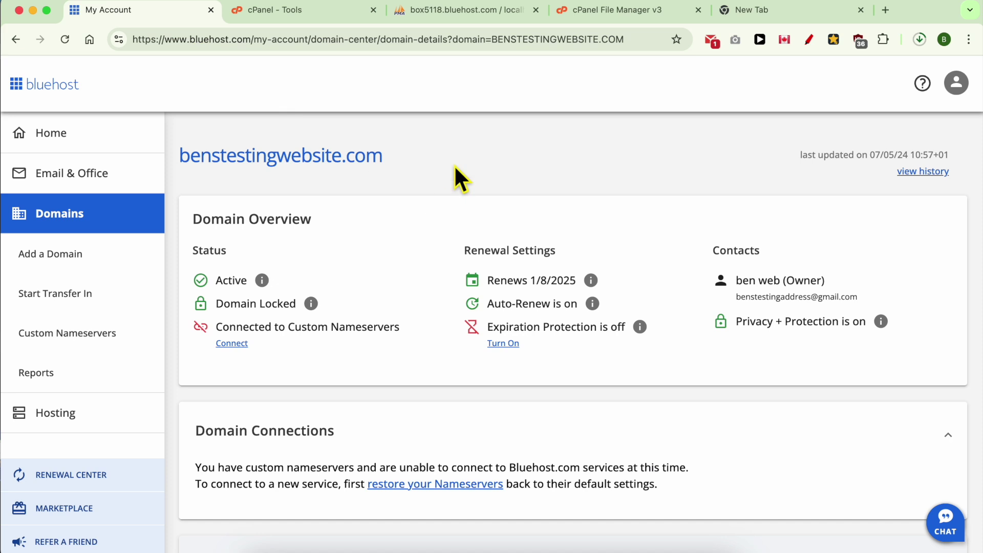
- Open the nameservers of benstestingwebsite.com for editing from the domain's Advanced Tools, continuing past the notice
{"action": "scroll", "coordinate": [425, 255], "scroll_direction": "down", "scroll_amount": 15}
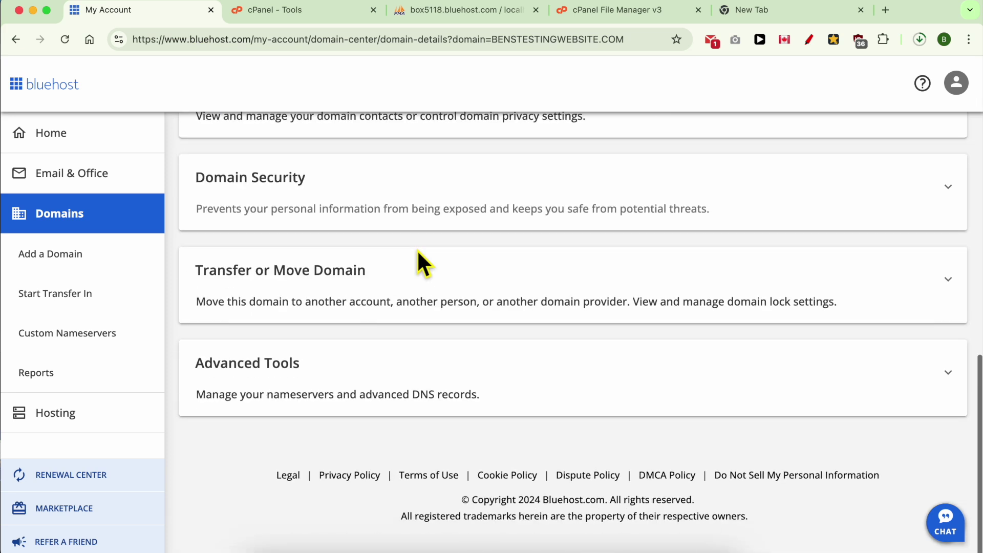
{"action": "left_click", "coordinate": [312, 377]}
{"action": "scroll", "coordinate": [363, 369], "scroll_direction": "down", "scroll_amount": 3}
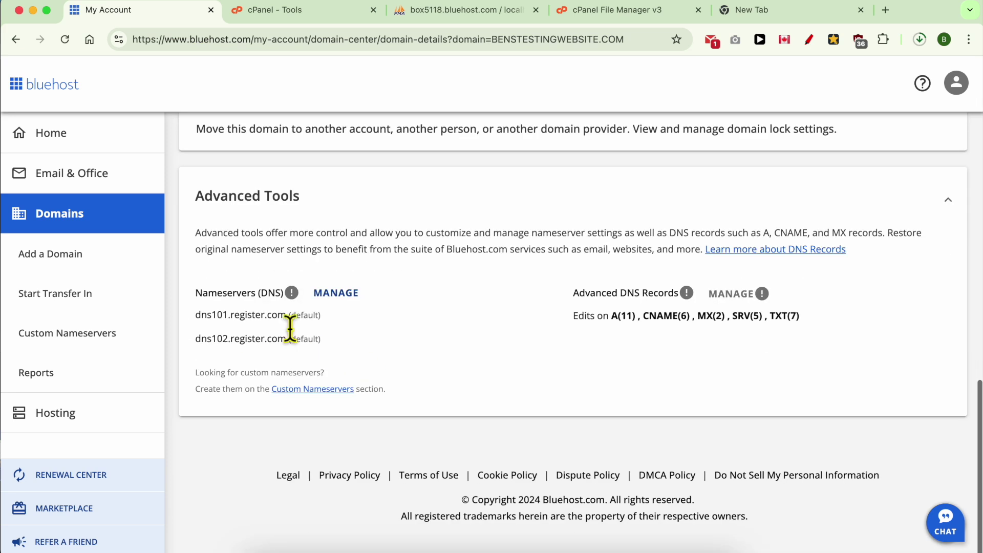
{"action": "triple_click", "coordinate": [248, 293]}
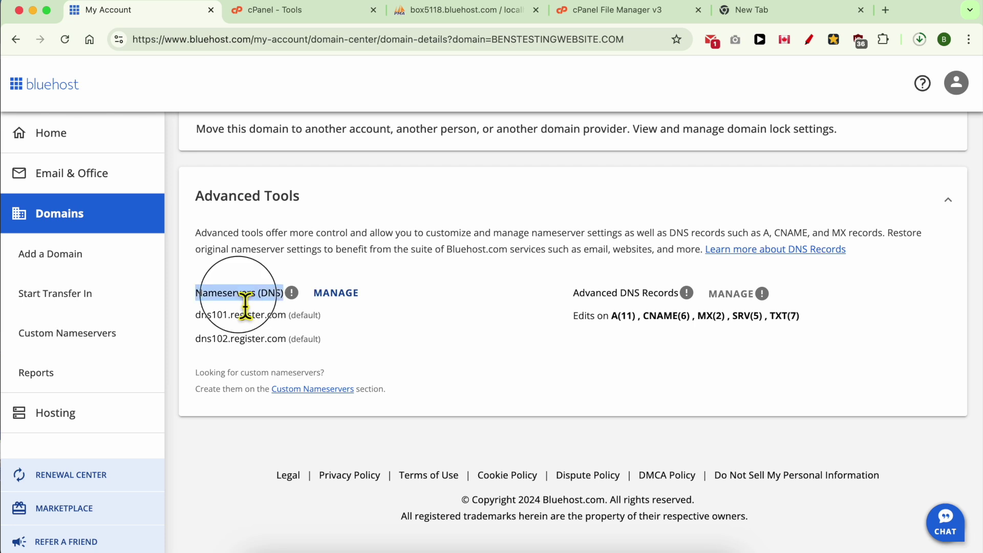
{"action": "left_click", "coordinate": [334, 294]}
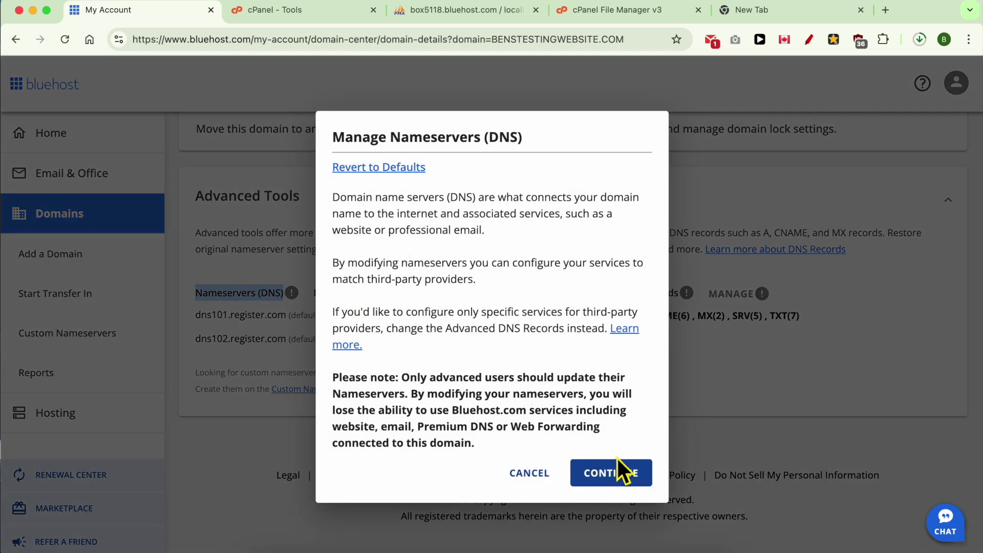
{"action": "left_click", "coordinate": [632, 478]}
- Copy ns1.dns-parking.com from the Hostinger nameservers search result and replace Nameserver 1 in Bluehost with it
{"action": "double_click", "coordinate": [424, 258]}
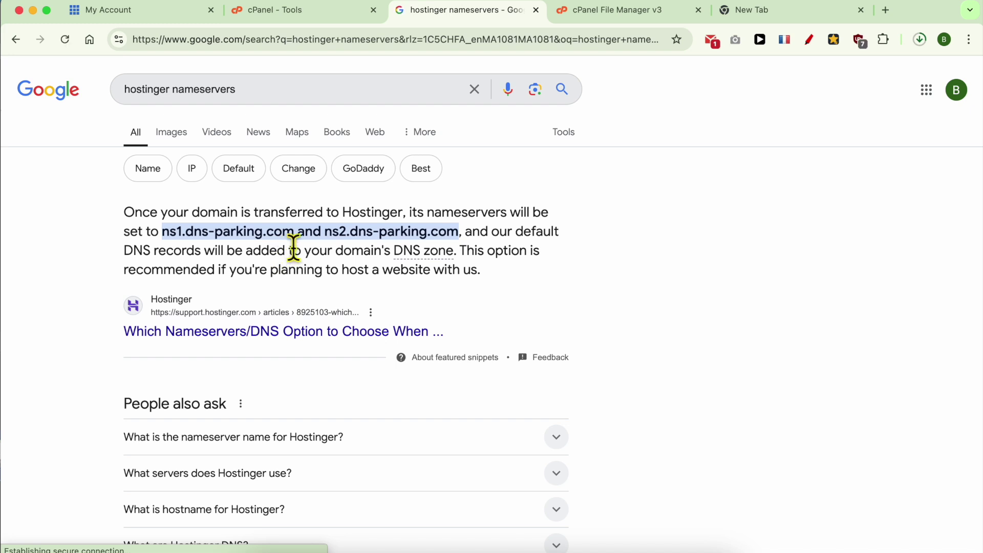
{"action": "left_click_drag", "start_coordinate": [295, 241], "coordinate": [173, 241]}
{"action": "right_click", "coordinate": [208, 238]}
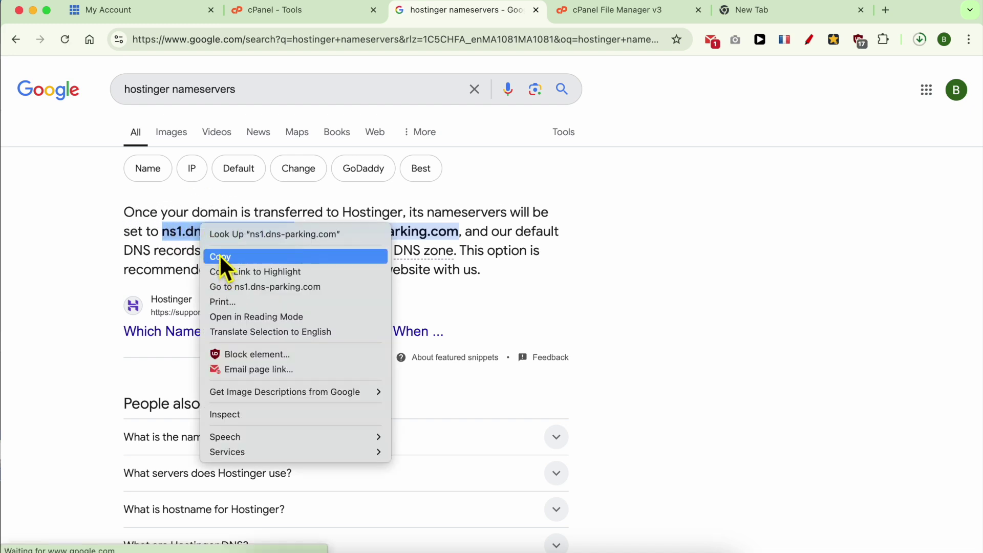
{"action": "left_click", "coordinate": [220, 259]}
{"action": "left_click", "coordinate": [152, 21]}
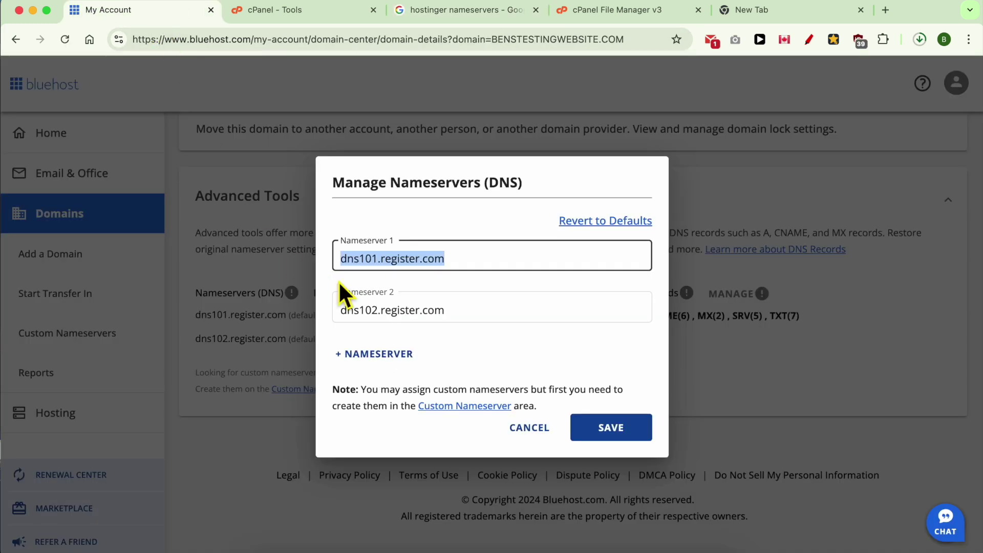
{"action": "right_click", "coordinate": [390, 272]}
{"action": "left_click", "coordinate": [407, 257]}
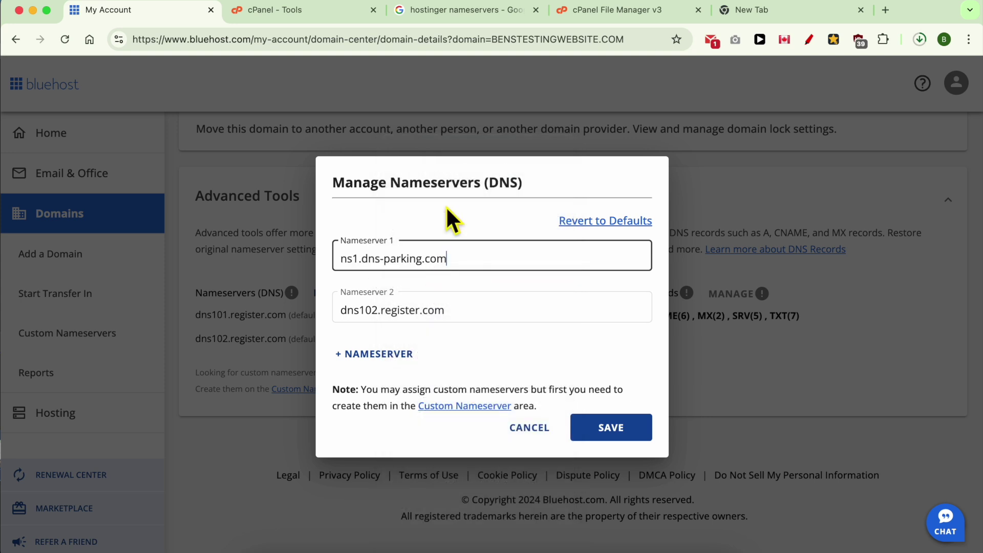
- Copy ns2.dns-parking.com from the search result, replace Nameserver 2 in Bluehost with it, and save the nameservers
{"action": "left_click", "coordinate": [484, 21]}
{"action": "left_click_drag", "start_coordinate": [462, 241], "coordinate": [326, 235]}
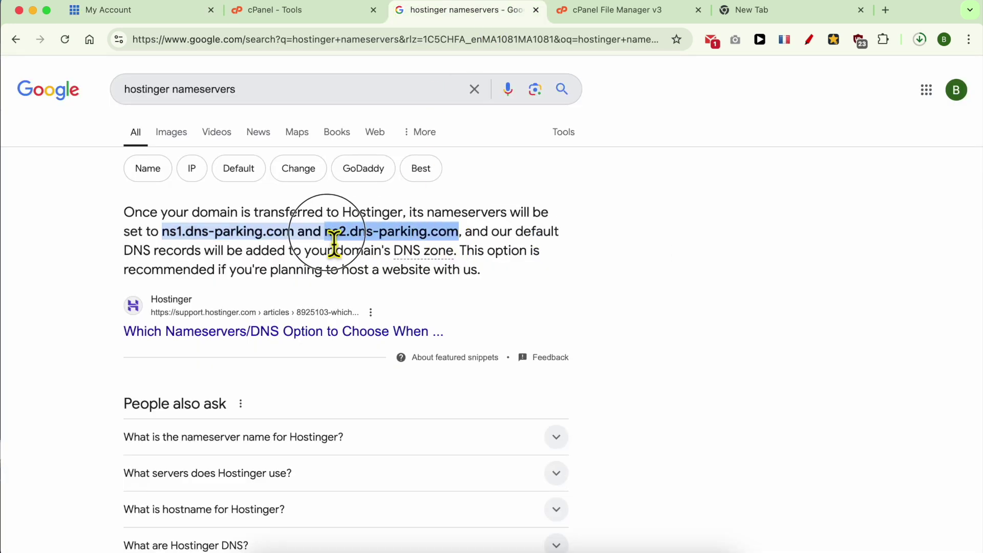
{"action": "right_click", "coordinate": [366, 234]}
{"action": "left_click", "coordinate": [383, 264]}
{"action": "left_click", "coordinate": [130, 5]}
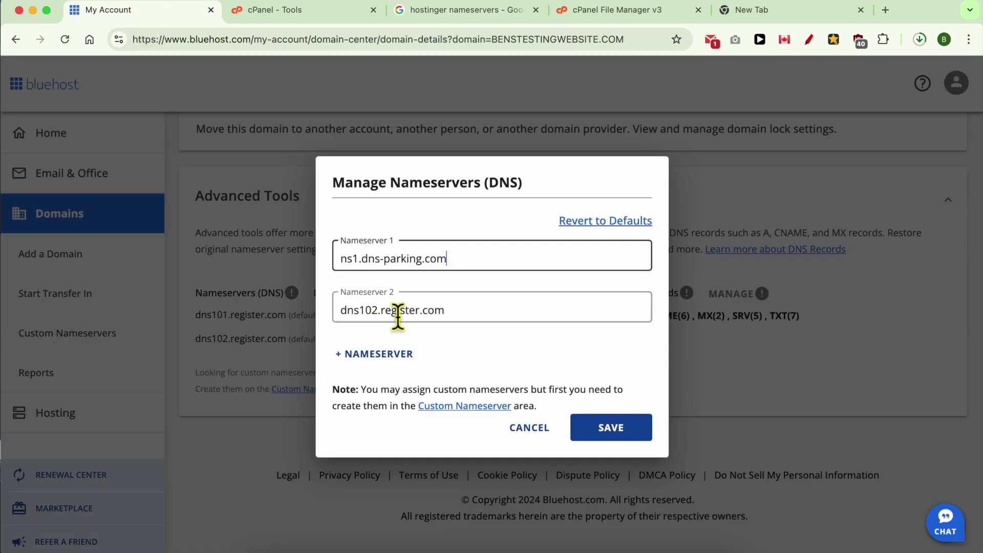
{"action": "triple_click", "coordinate": [417, 310]}
{"action": "right_click", "coordinate": [416, 309]}
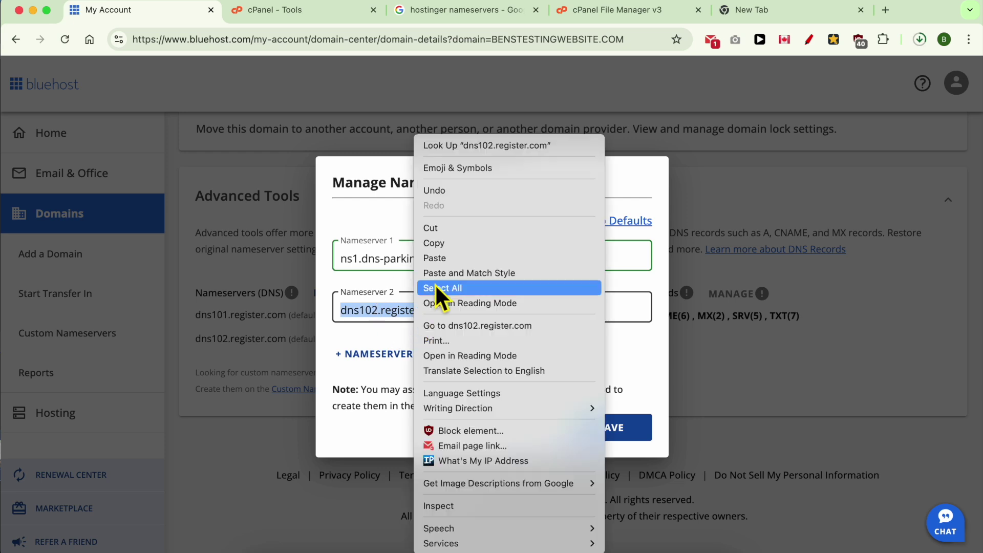
{"action": "left_click", "coordinate": [446, 258]}
{"action": "left_click", "coordinate": [615, 430]}
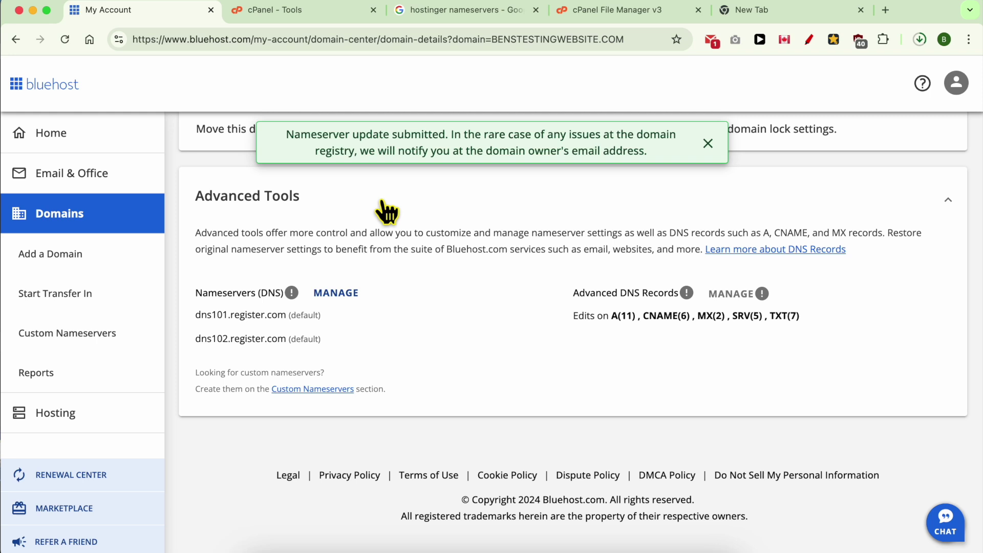
- Switch to the text document and review the item about creating a fresh WordPress installation on Hostinger
{"action": "left_click", "coordinate": [344, 546]}
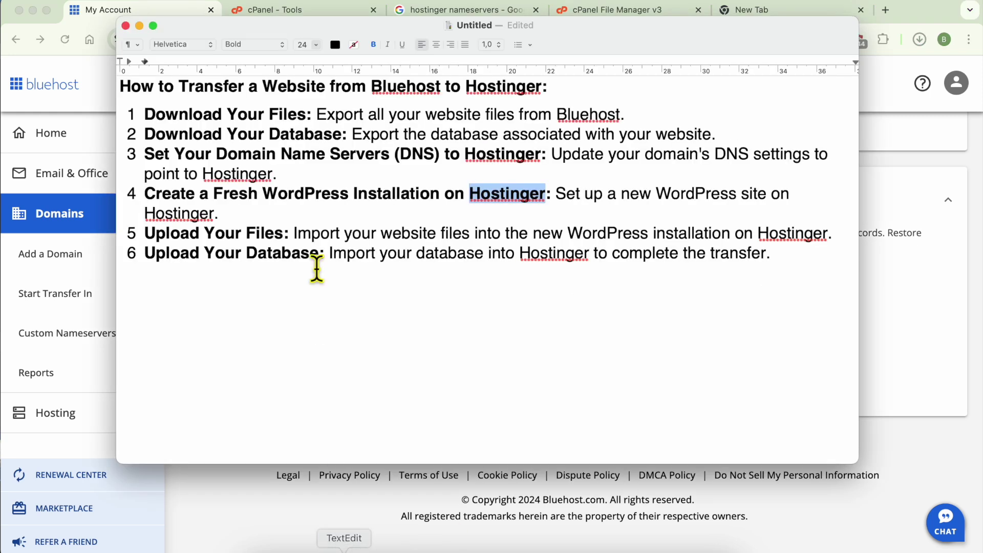
{"action": "left_click", "coordinate": [145, 201]}
{"action": "left_click_drag", "start_coordinate": [146, 200], "coordinate": [555, 204]}
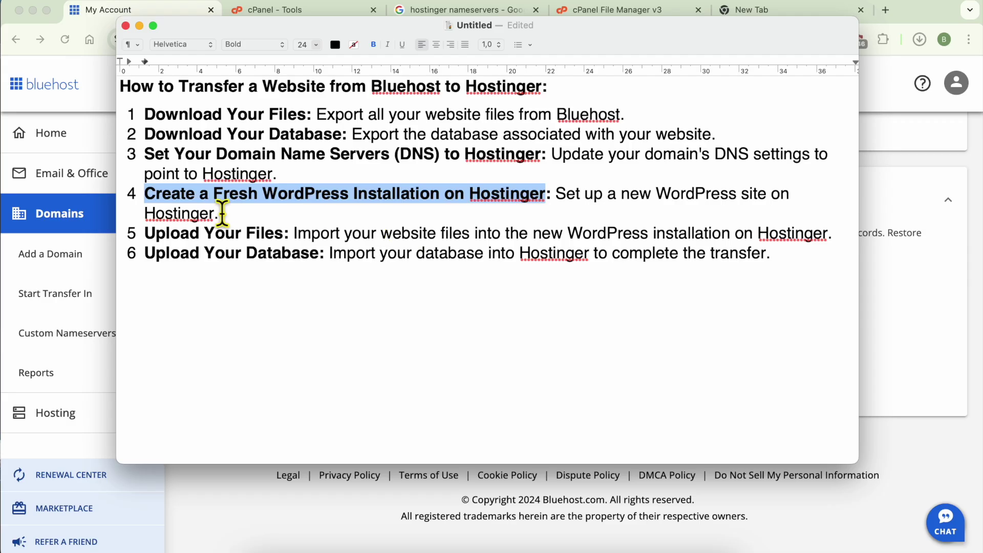
{"action": "left_click", "coordinate": [153, 212]}
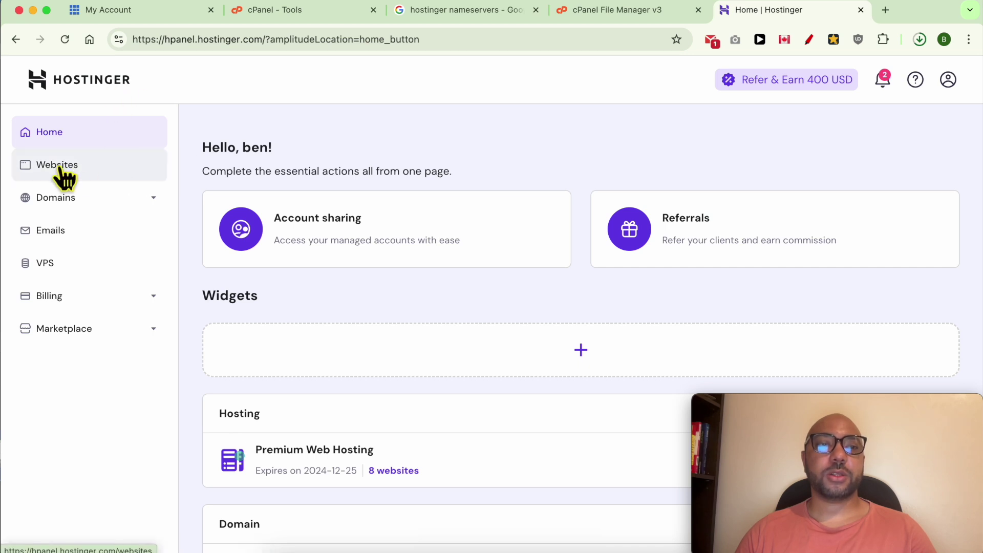
- Start adding an Empty PHP/HTML website to the Premium Web Hosting plan in Hostinger's Websites section
{"action": "left_click", "coordinate": [99, 169]}
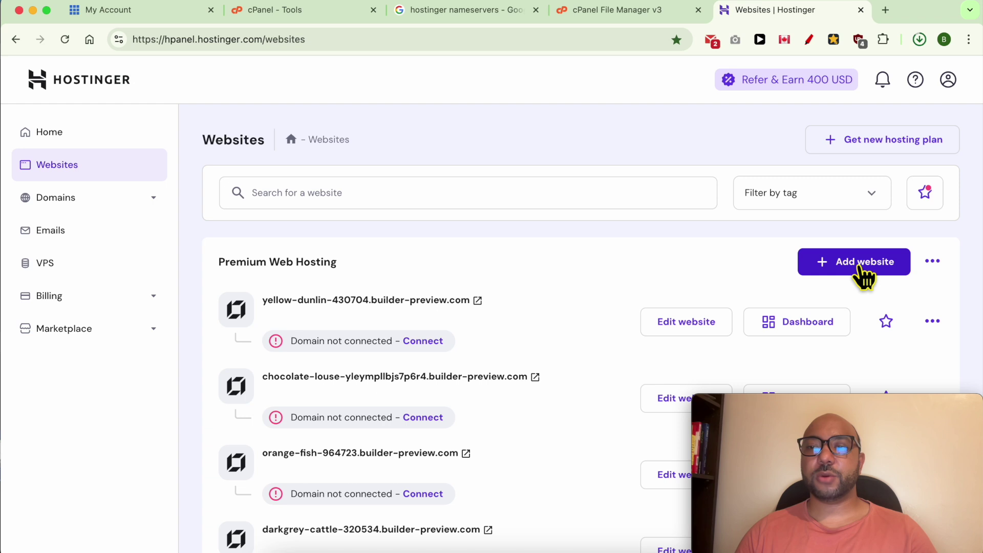
{"action": "left_click", "coordinate": [864, 277]}
{"action": "left_click_drag", "start_coordinate": [792, 410], "coordinate": [120, 421]}
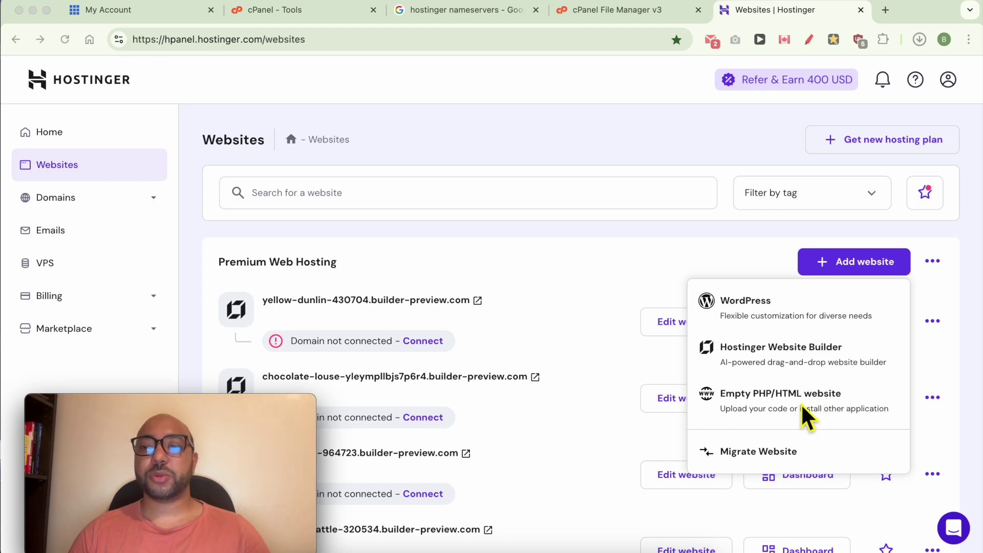
{"action": "left_click", "coordinate": [802, 406]}
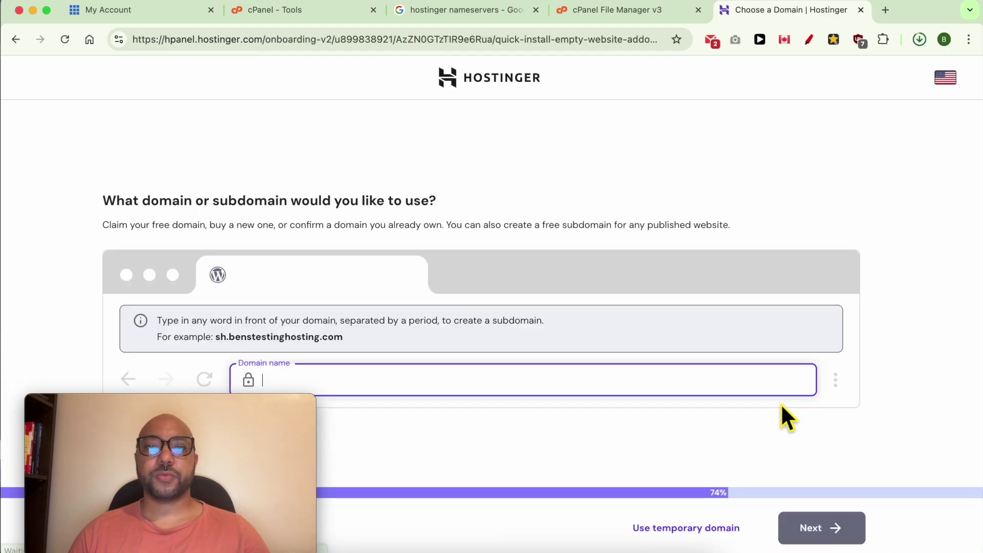
- Enter benstestingwebsite.com as the domain name and choose the match registered at another provider
{"action": "left_click", "coordinate": [331, 386]}
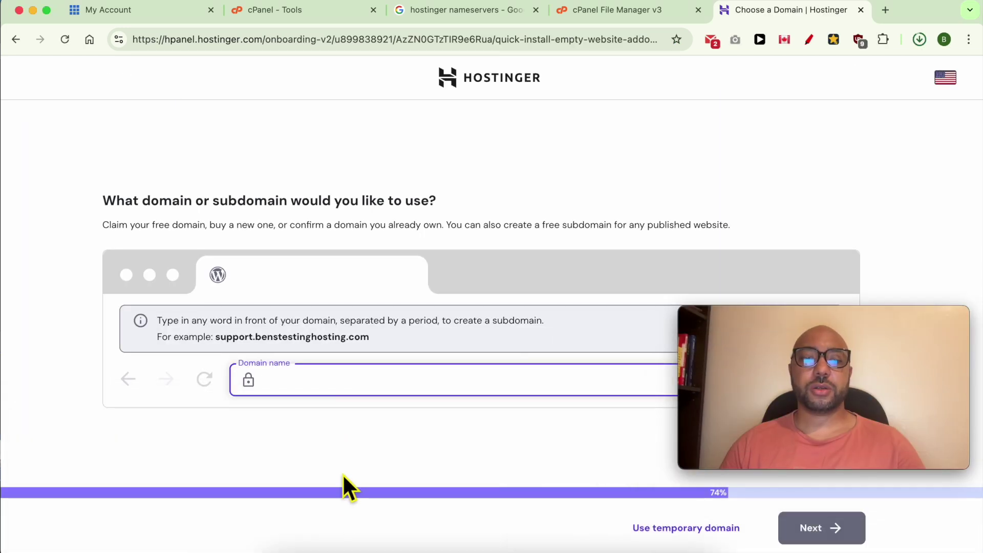
{"action": "key", "text": "super+v"}
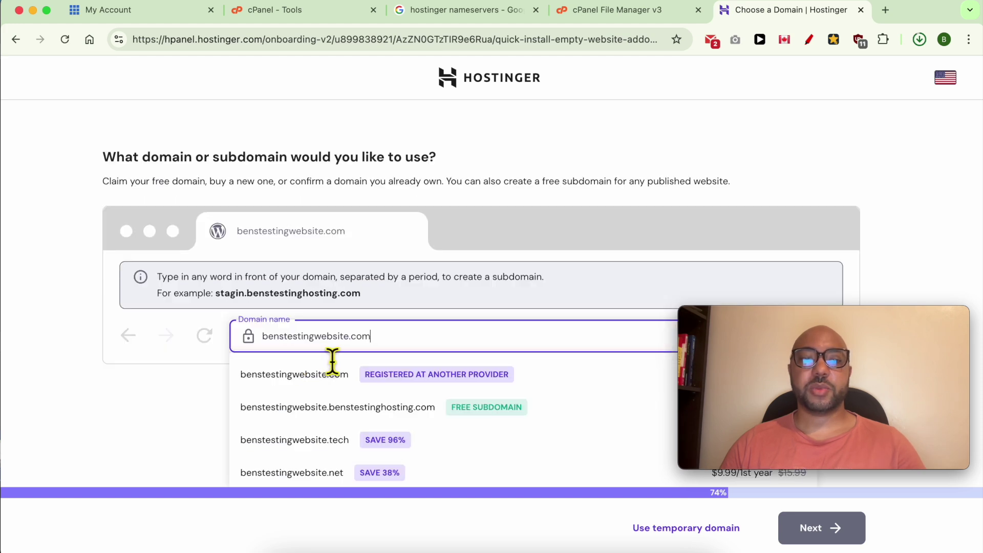
{"action": "left_click", "coordinate": [354, 376]}
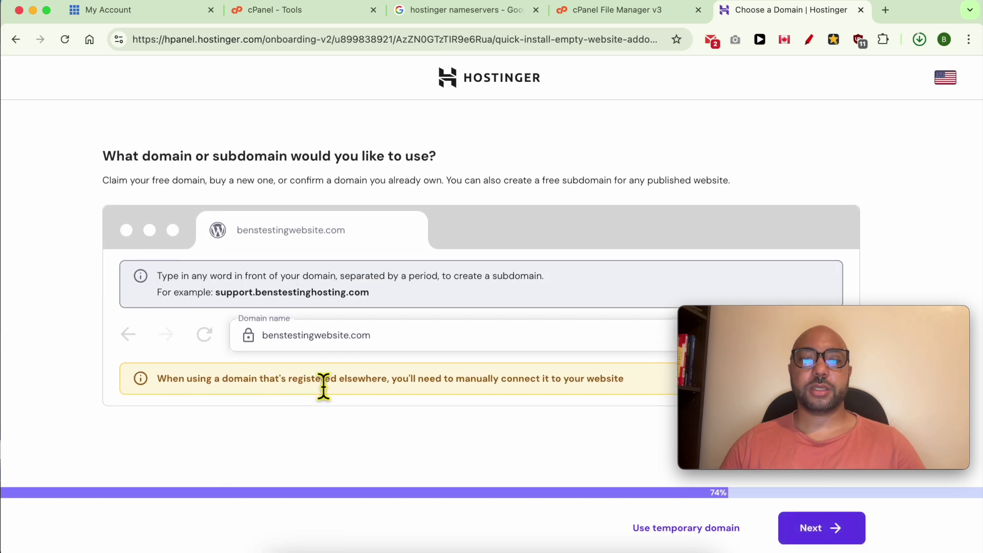
{"action": "left_click_drag", "start_coordinate": [774, 310], "coordinate": [774, 158]}
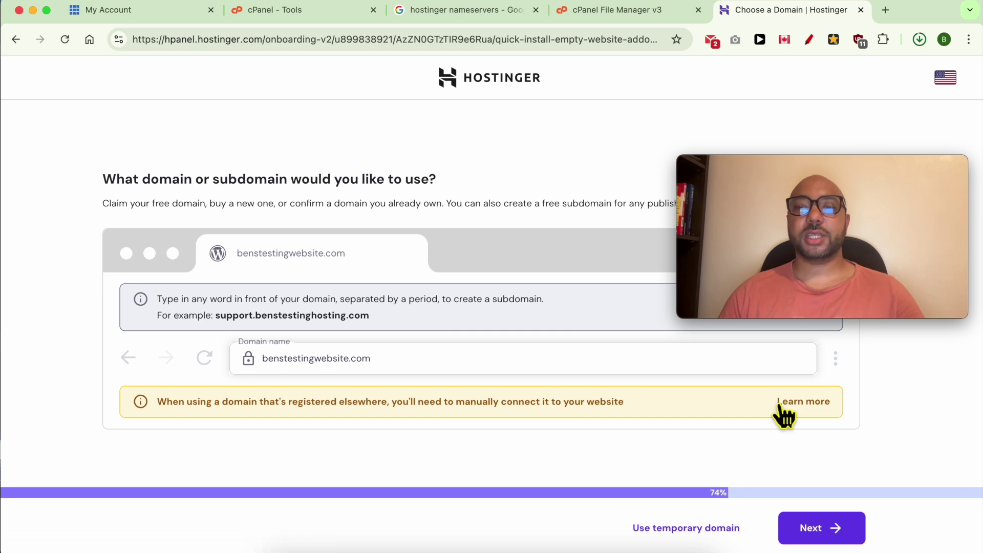
- Recheck the name servers item in the text document, then return to Hostinger and proceed with the site installation
{"action": "left_click", "coordinate": [363, 544]}
{"action": "left_click_drag", "start_coordinate": [148, 163], "coordinate": [412, 158]}
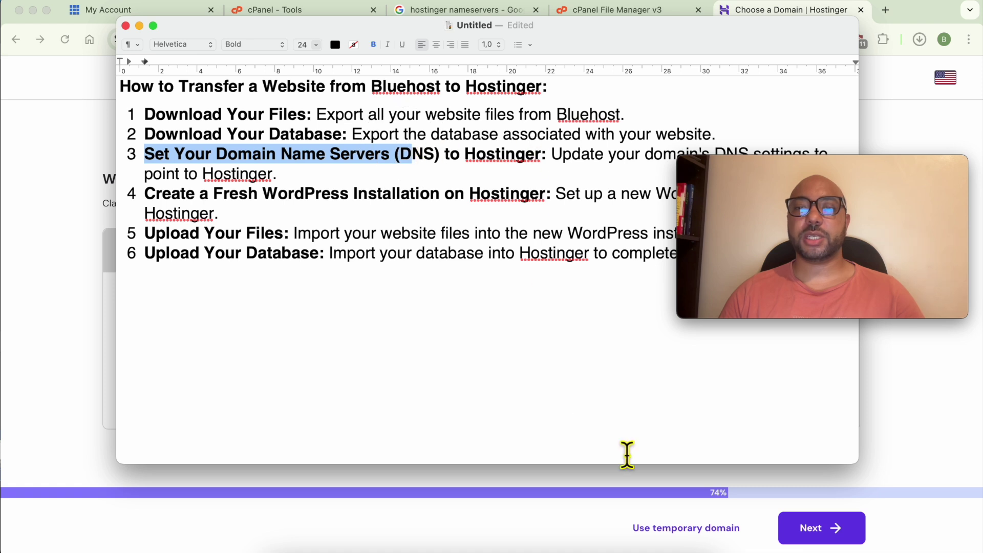
{"action": "left_click", "coordinate": [850, 491]}
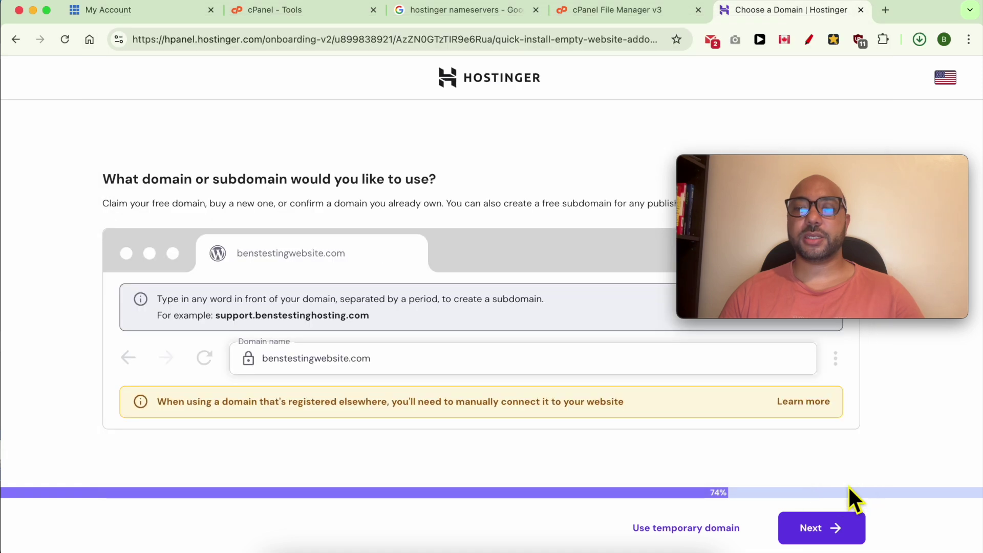
{"action": "left_click", "coordinate": [824, 533]}
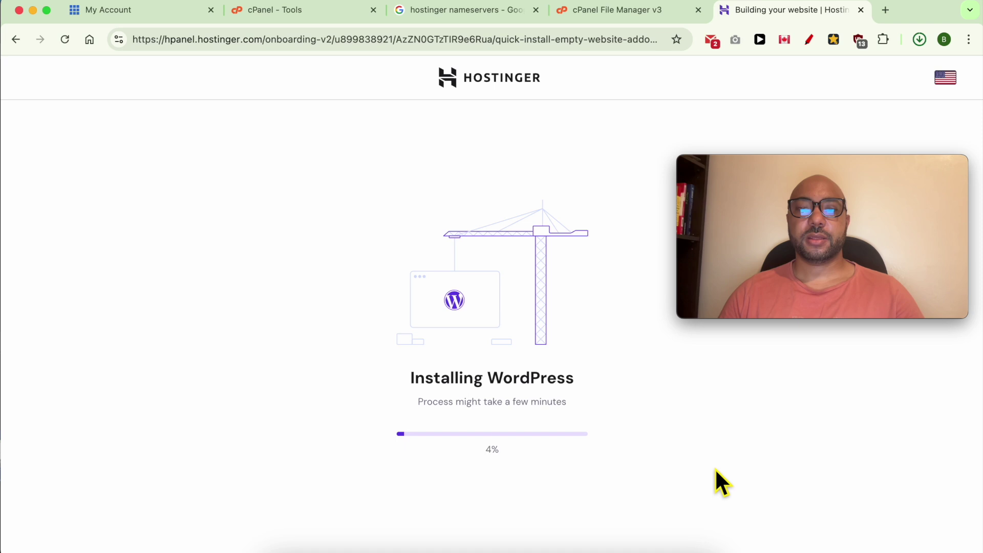
{"action": "left_click_drag", "start_coordinate": [644, 382], "coordinate": [608, 415]}
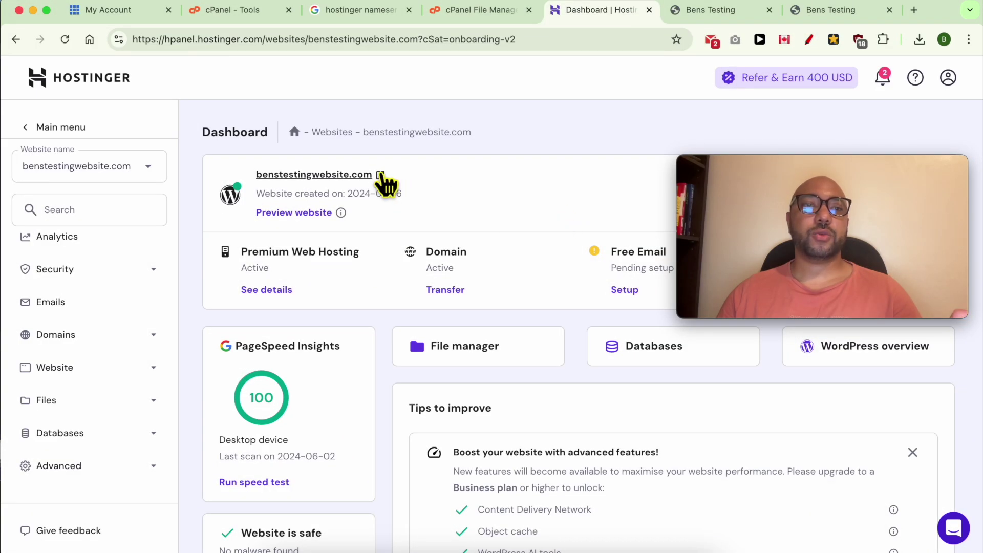
- Open the live benstestingwebsite.com site from the Hostinger dashboard and examine its homepage content
{"action": "left_click", "coordinate": [380, 175]}
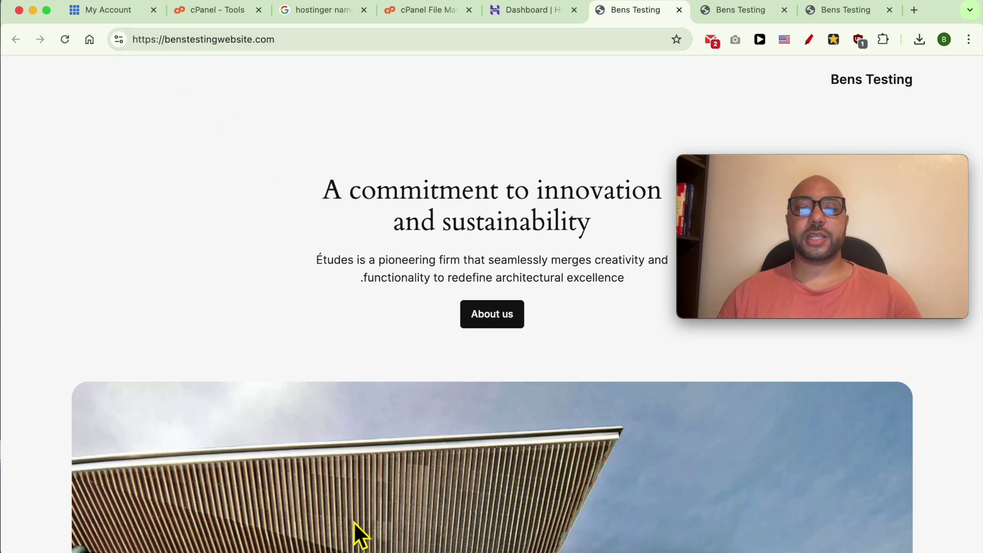
{"action": "left_click_drag", "start_coordinate": [289, 188], "coordinate": [618, 306]}
{"action": "left_click", "coordinate": [640, 310]}
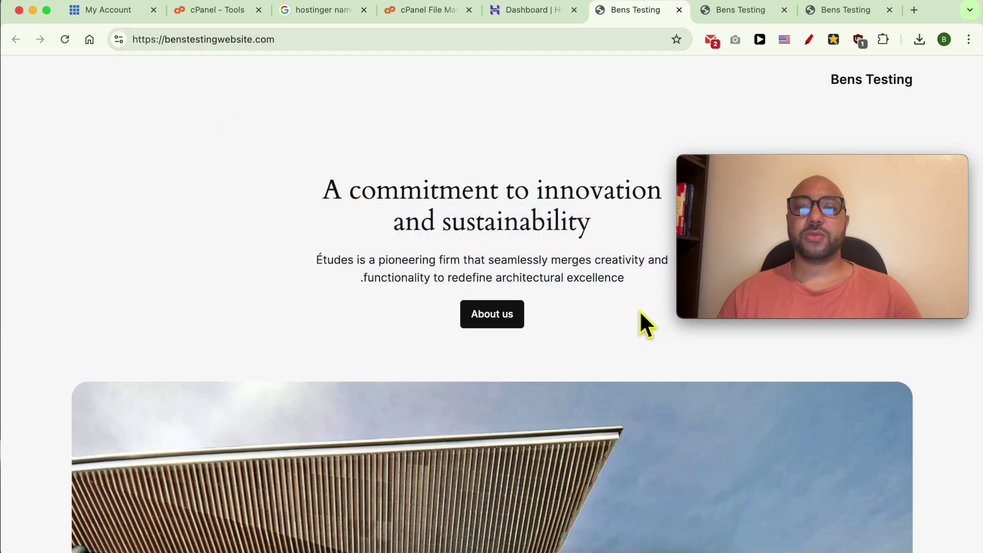
- Return to the Hostinger dashboard, access the files of benstestingwebsite.com in File Manager, and open the public_html folder
{"action": "left_click", "coordinate": [530, 12]}
{"action": "left_click", "coordinate": [93, 408]}
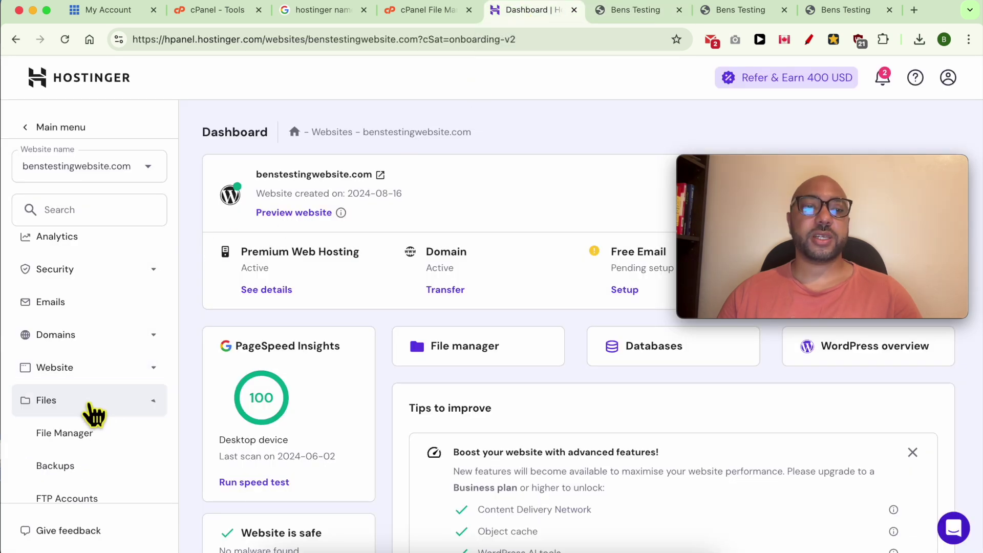
{"action": "left_click", "coordinate": [88, 445]}
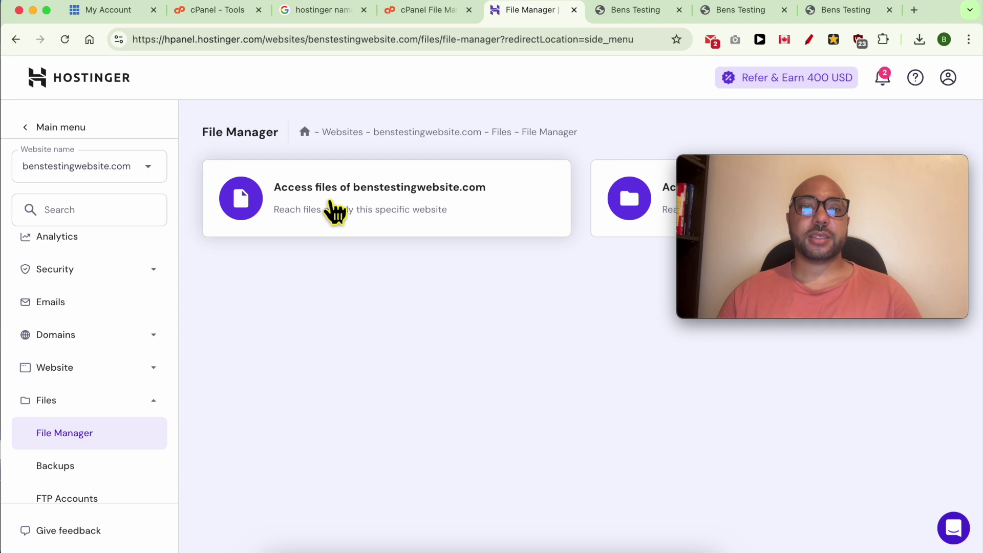
{"action": "left_click", "coordinate": [367, 205]}
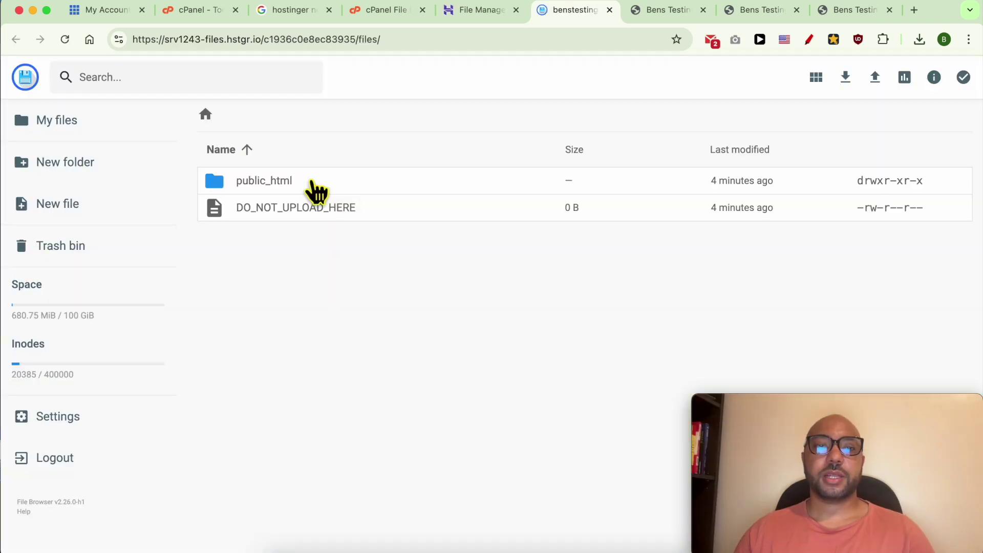
{"action": "double_click", "coordinate": [318, 191]}
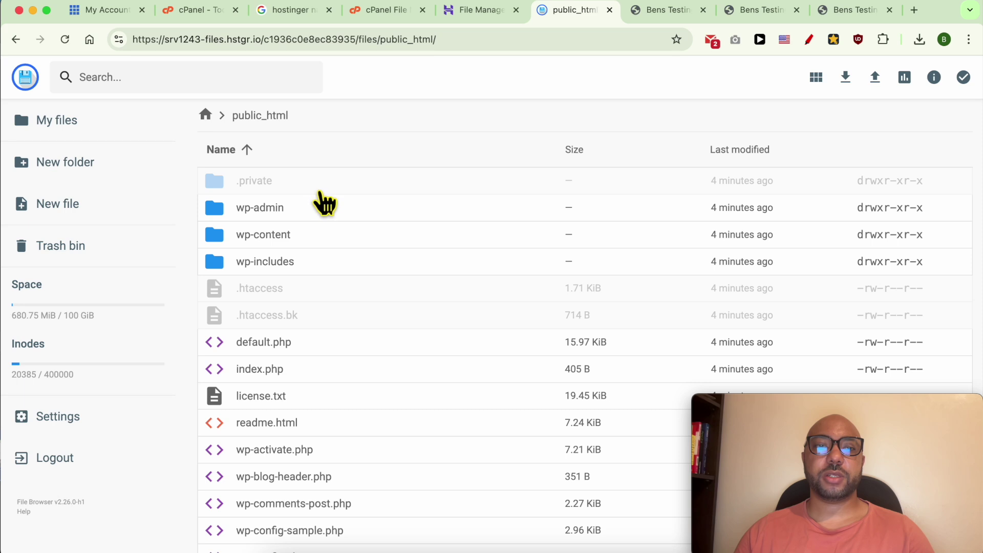
- Select all the files and folders in public_html and check them against the downloaded cgi-bin.zip archive in Finder
{"action": "left_click", "coordinate": [326, 190]}
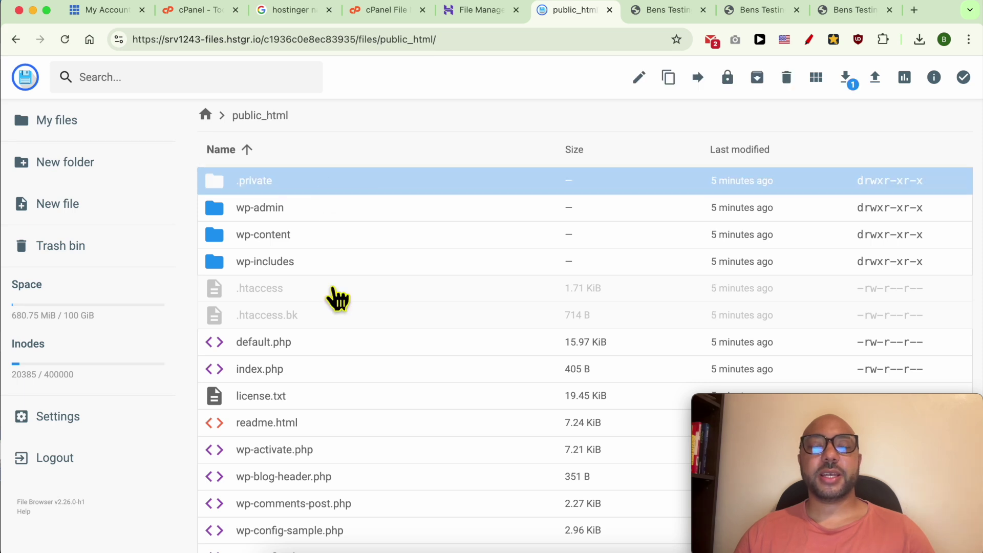
{"action": "scroll", "coordinate": [323, 366], "scroll_direction": "down", "scroll_amount": 5}
{"action": "left_click", "coordinate": [326, 533], "text": "shift"}
{"action": "scroll", "coordinate": [358, 409], "scroll_direction": "up", "scroll_amount": 5}
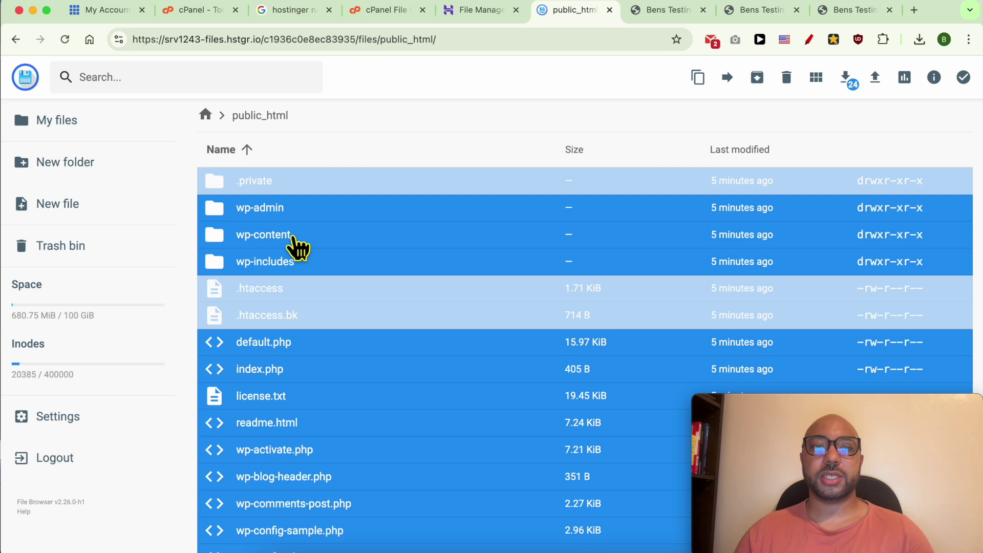
{"action": "left_click", "coordinate": [284, 550]}
{"action": "left_click", "coordinate": [361, 147]}
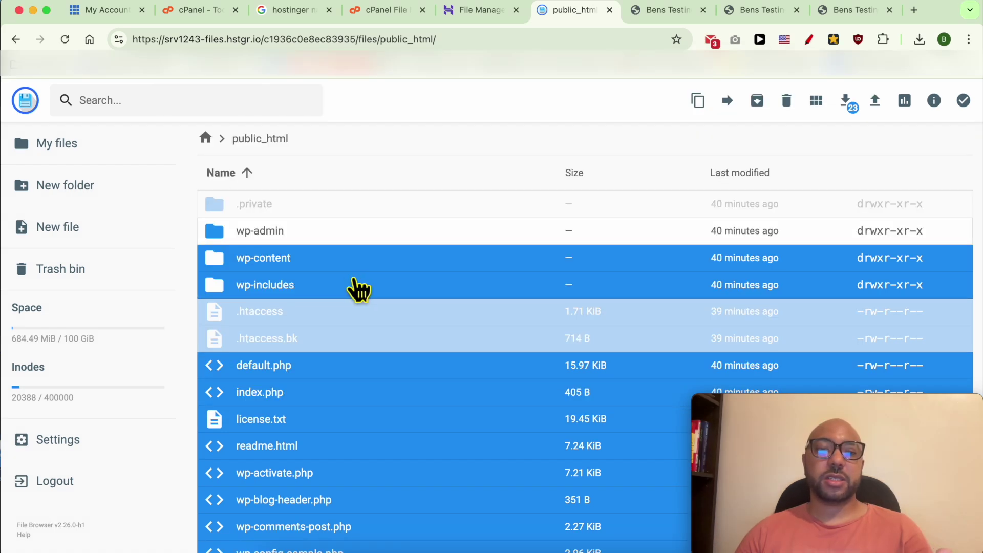
- Open the wp-content folder in public_html and examine its plugins and uploads folders
{"action": "left_click", "coordinate": [311, 264]}
{"action": "left_click", "coordinate": [304, 267]}
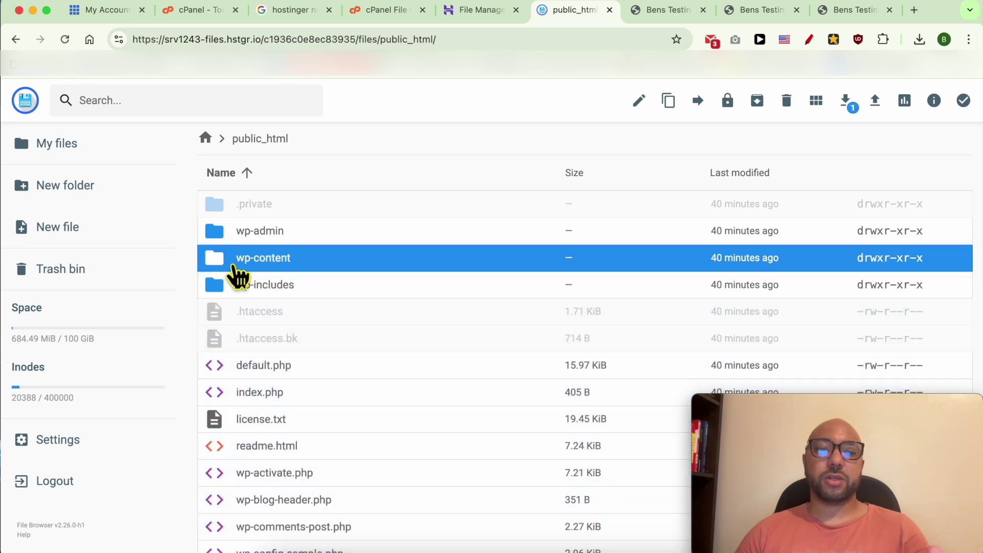
{"action": "double_click", "coordinate": [314, 261]}
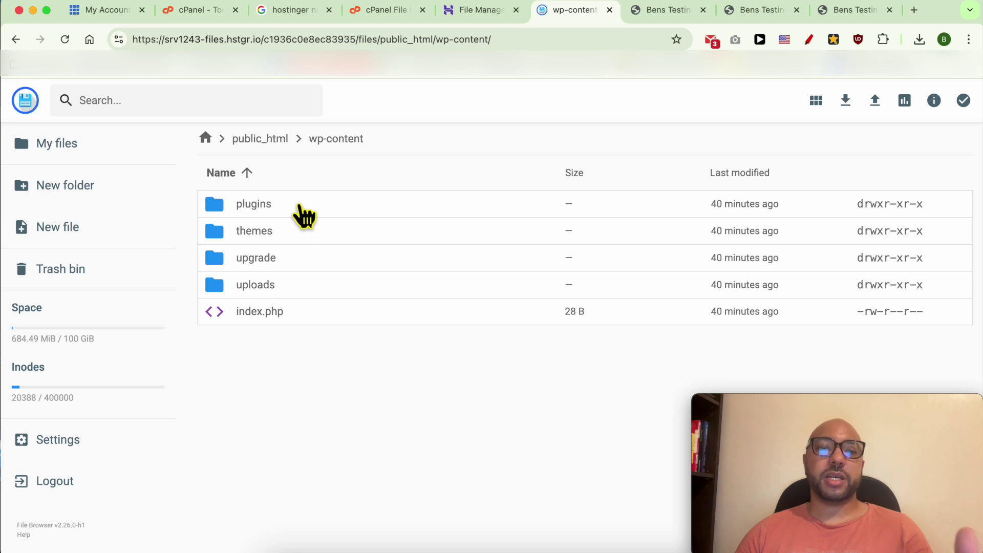
{"action": "left_click", "coordinate": [303, 210]}
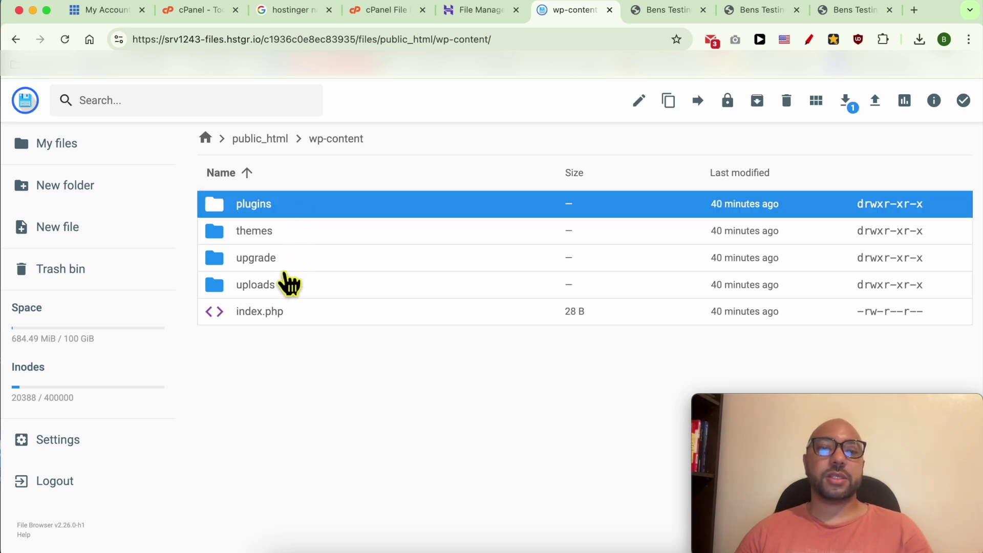
{"action": "left_click", "coordinate": [281, 288]}
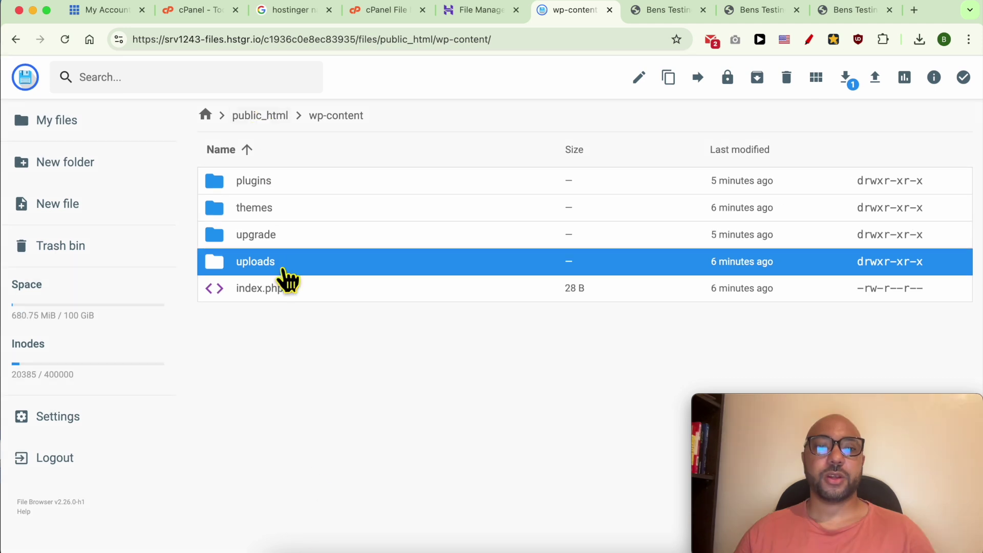
- Return to public_html and delete its wp-content folder without skipping the trash bin
{"action": "left_click", "coordinate": [260, 115]}
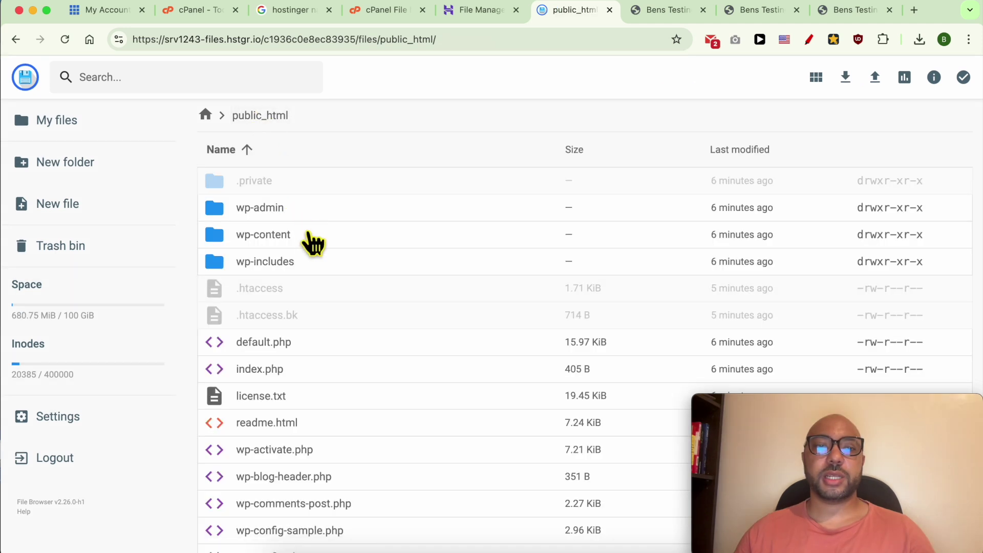
{"action": "left_click", "coordinate": [310, 234]}
{"action": "right_click", "coordinate": [310, 235]}
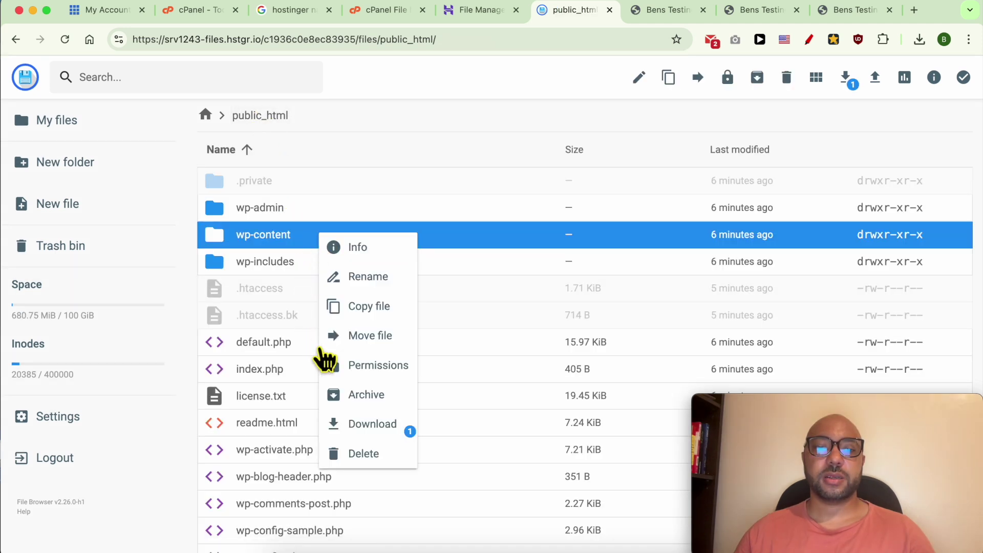
{"action": "left_click", "coordinate": [350, 455]}
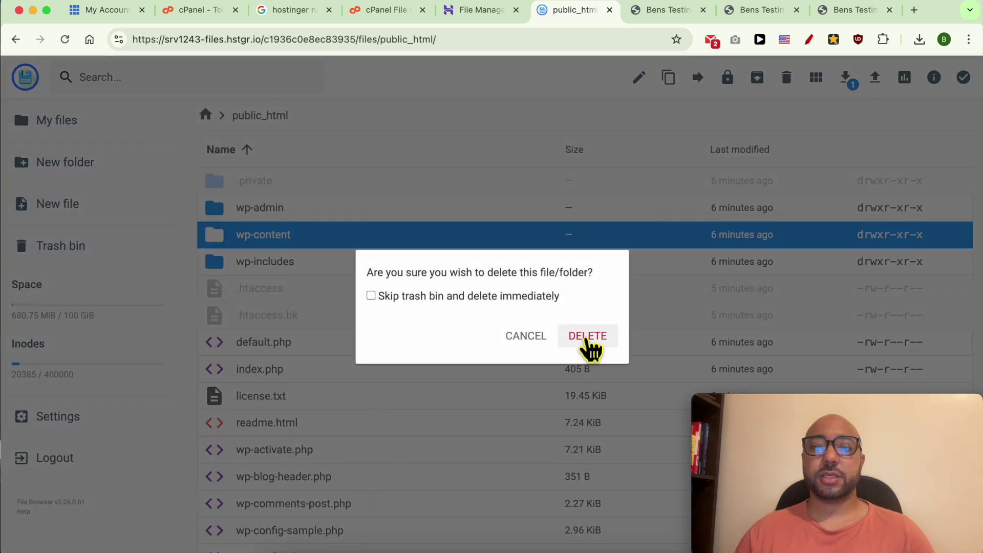
{"action": "left_click", "coordinate": [588, 336]}
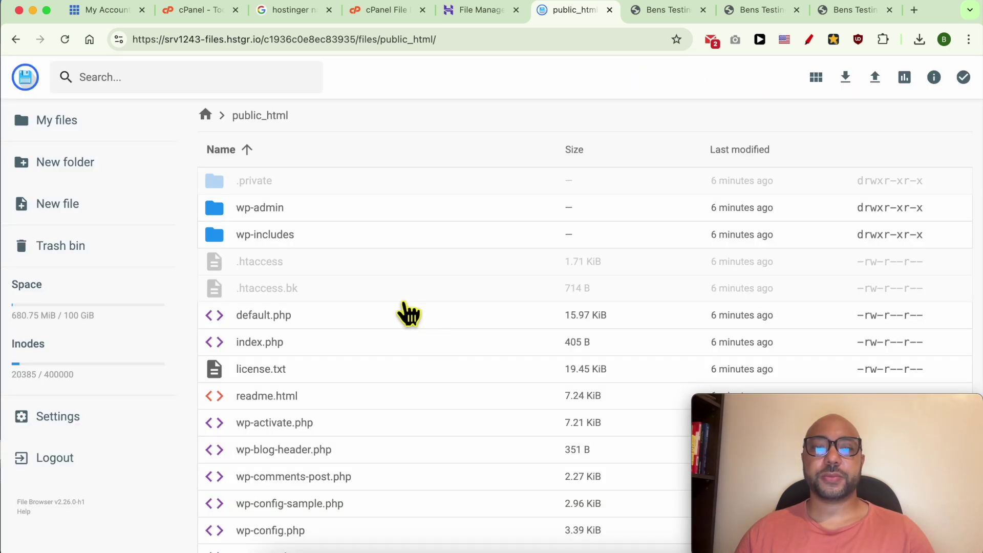
- In Finder, unpack cgi-bin.zip in Downloads and compress the extracted wp-content folder into a zip archive
{"action": "left_click", "coordinate": [284, 551]}
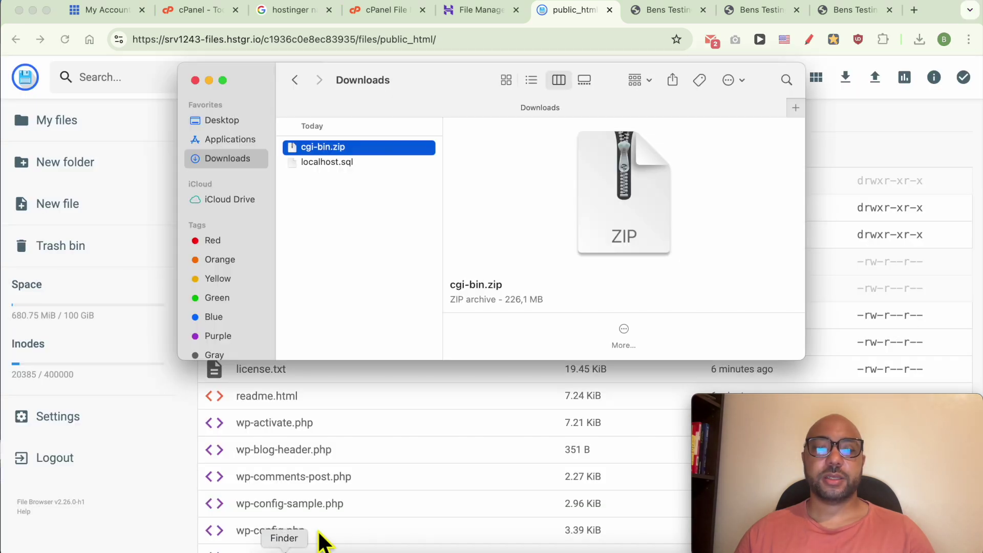
{"action": "double_click", "coordinate": [359, 147]}
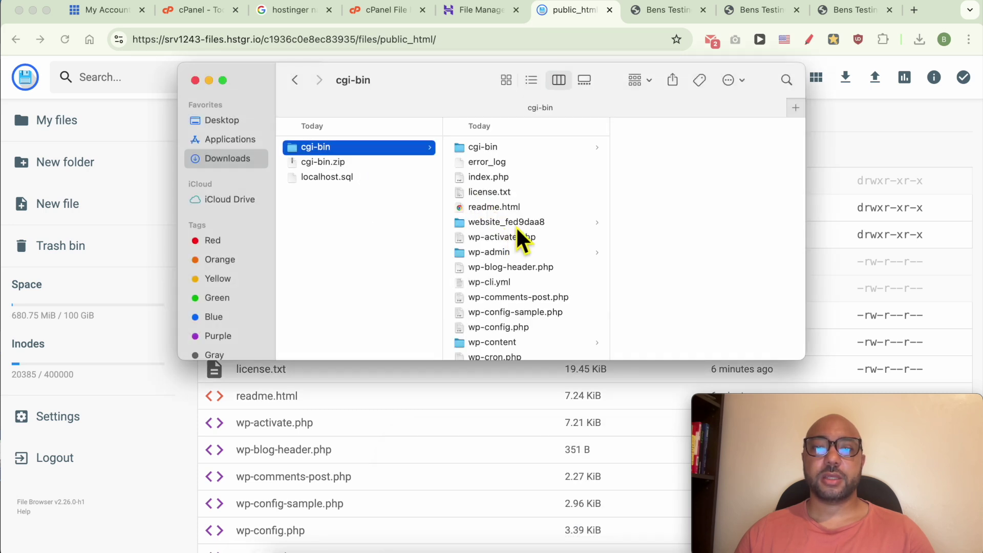
{"action": "left_click", "coordinate": [521, 226]}
{"action": "scroll", "coordinate": [532, 307], "scroll_direction": "down", "scroll_amount": 1}
{"action": "left_click", "coordinate": [515, 336]}
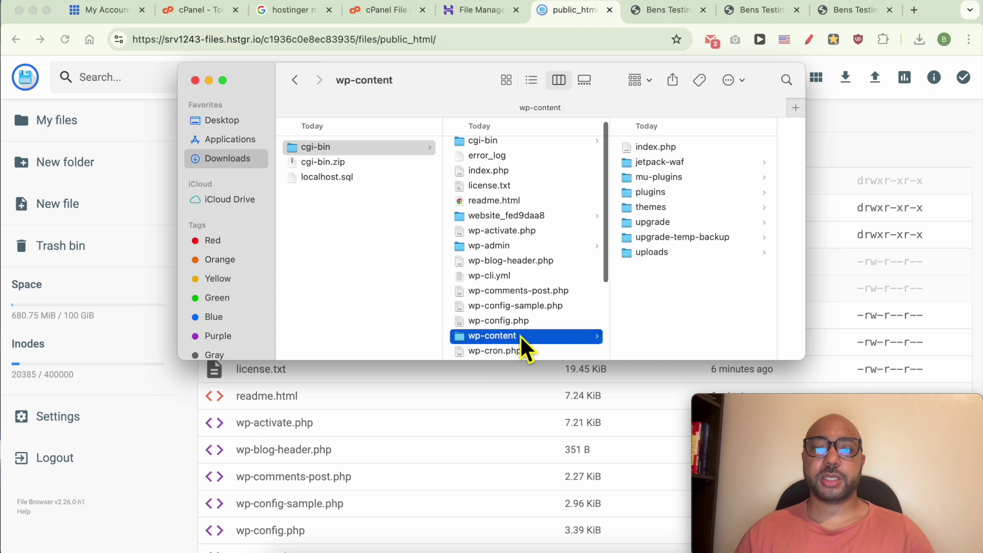
{"action": "right_click", "coordinate": [532, 342]}
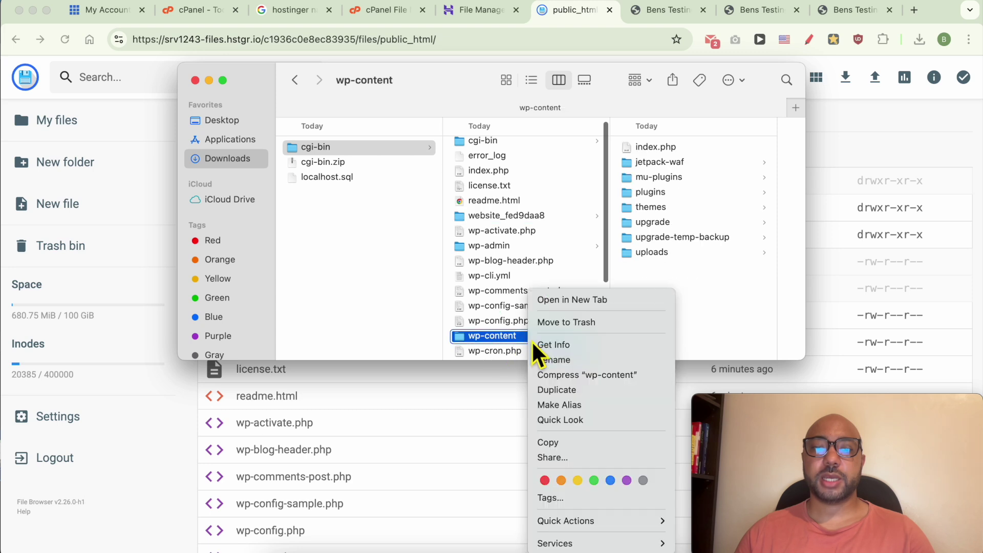
{"action": "left_click", "coordinate": [546, 376]}
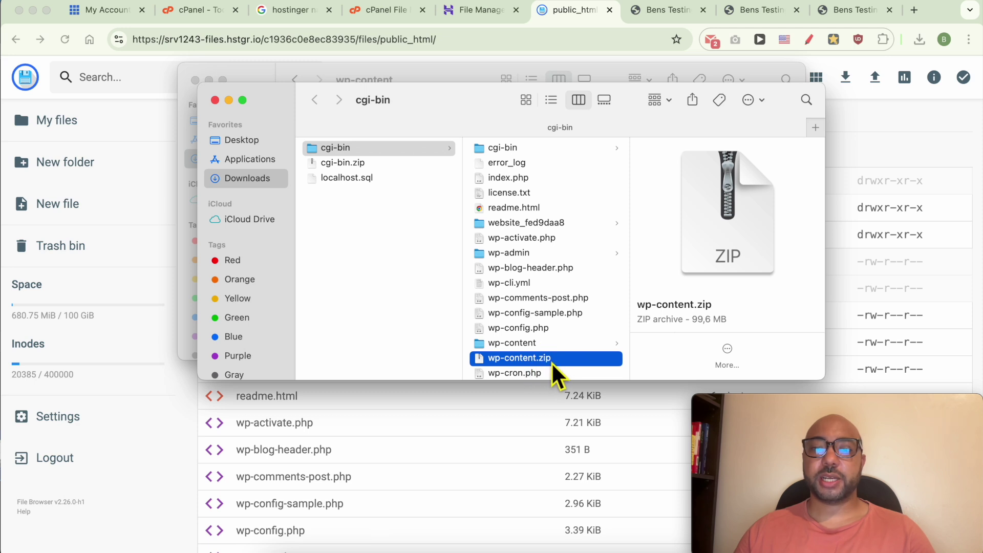
- Return to the browser's file manager and upload wp-content.zip from the extracted cgi-bin folder into public_html
{"action": "left_click", "coordinate": [493, 414]}
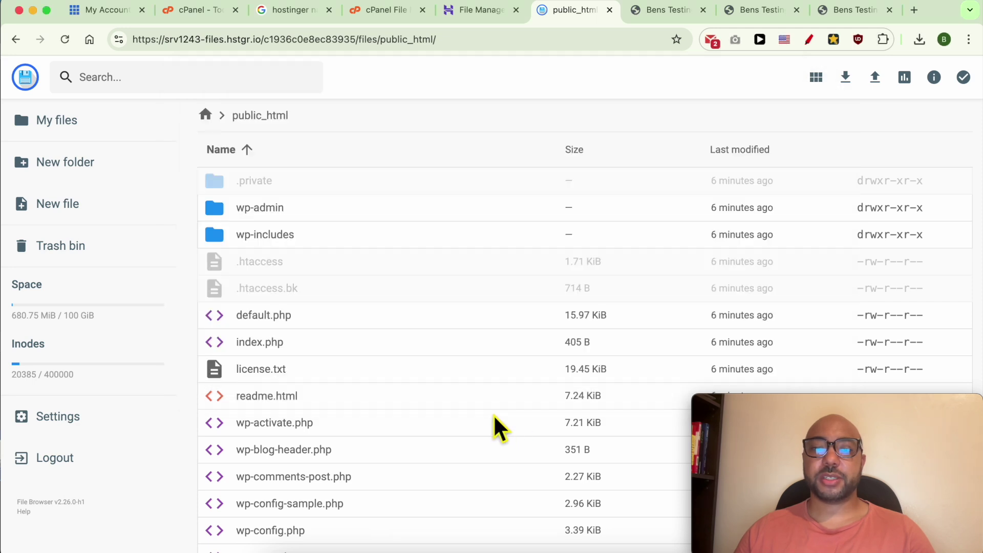
{"action": "left_click", "coordinate": [875, 77]}
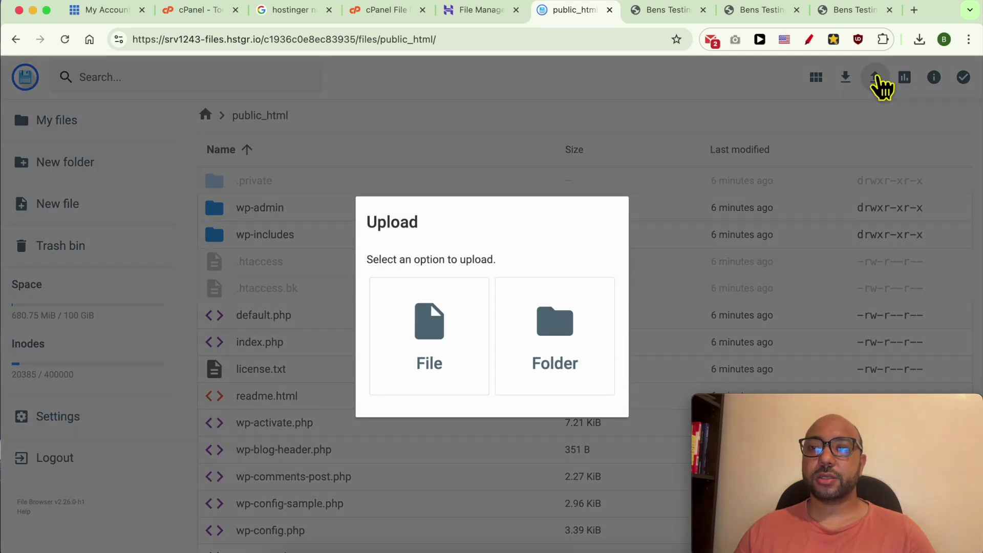
{"action": "left_click", "coordinate": [418, 345]}
{"action": "left_click", "coordinate": [279, 126]}
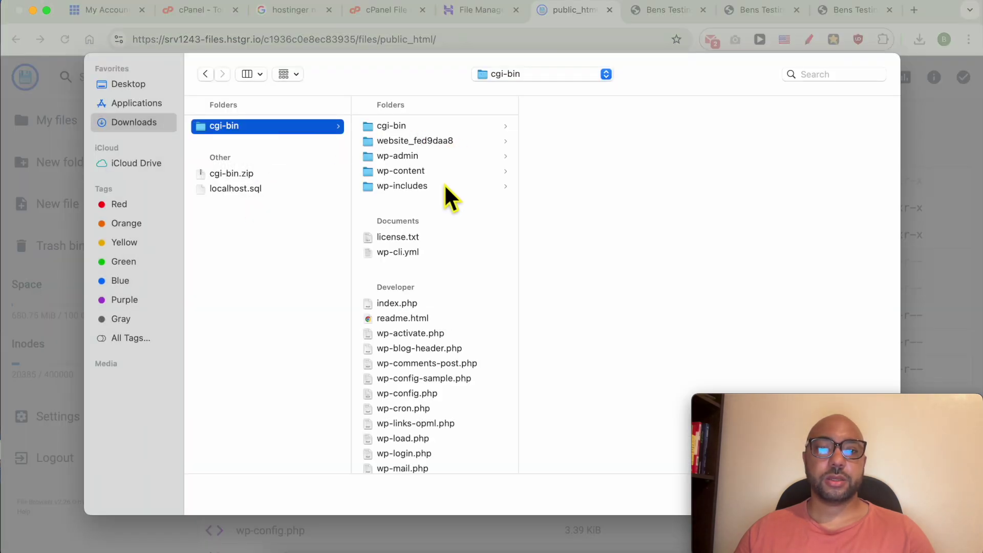
{"action": "scroll", "coordinate": [451, 350], "scroll_direction": "down", "scroll_amount": 3}
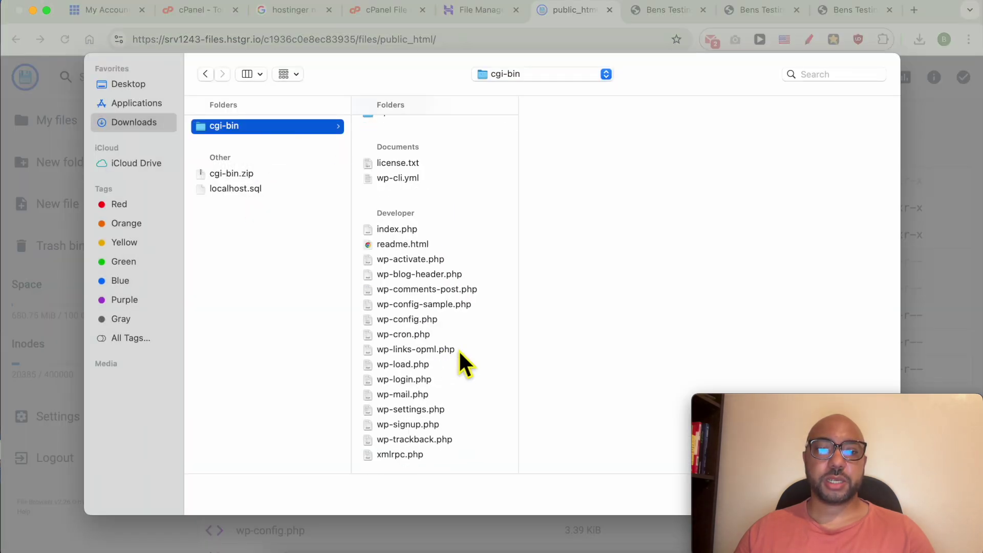
{"action": "scroll", "coordinate": [459, 438], "scroll_direction": "down", "scroll_amount": 3}
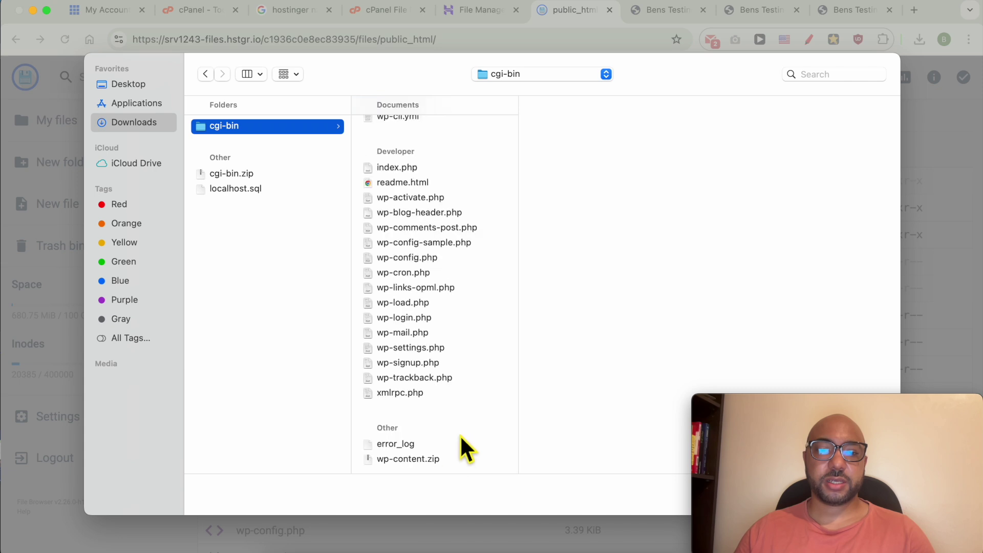
{"action": "left_click", "coordinate": [422, 460]}
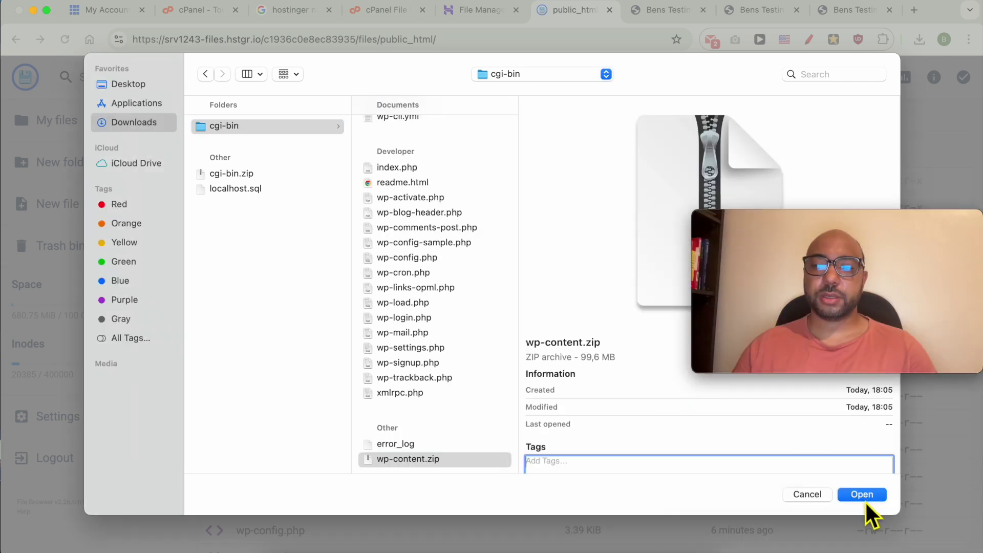
{"action": "left_click", "coordinate": [863, 492]}
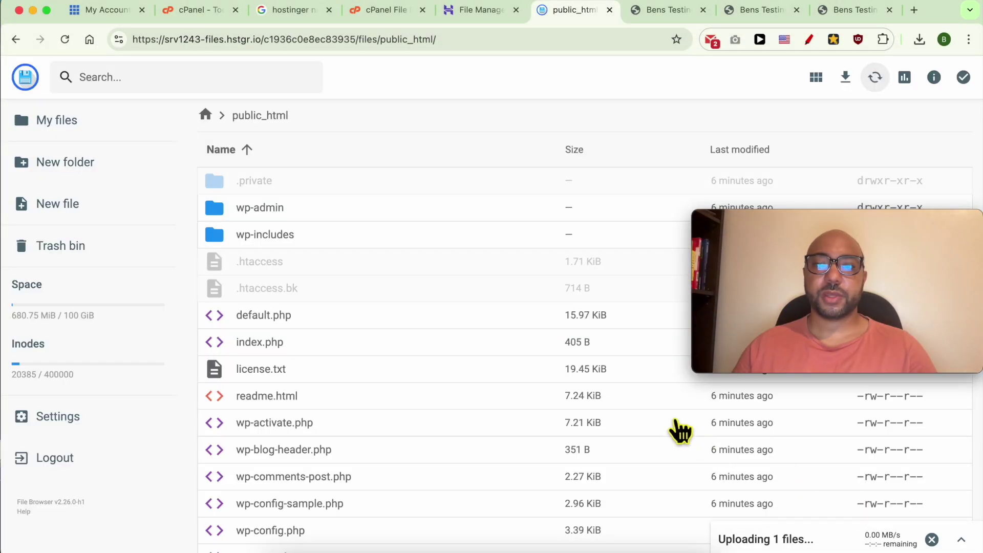
{"action": "mouse_move", "coordinate": [849, 243]}
{"action": "left_click_drag", "start_coordinate": [853, 219], "coordinate": [751, 214]}
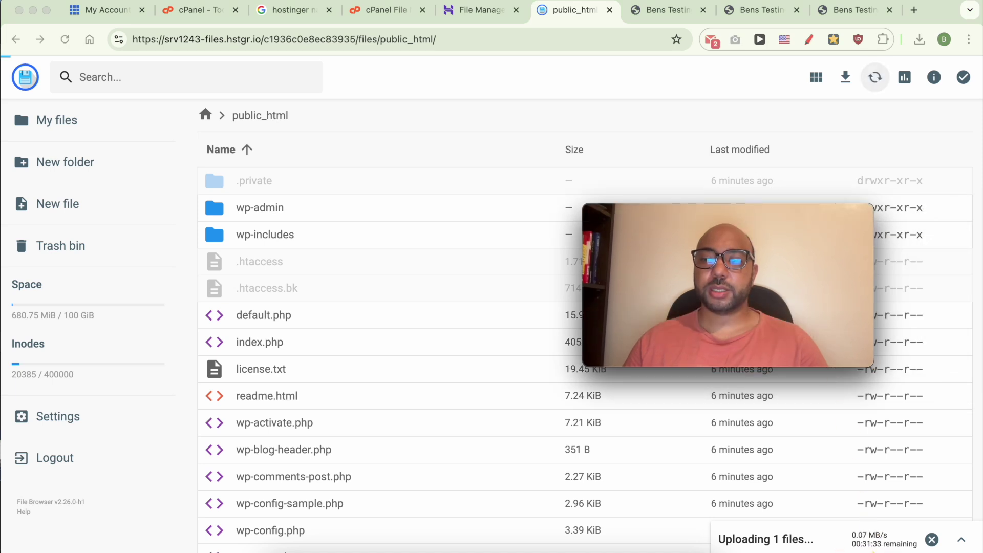
{"action": "left_click_drag", "start_coordinate": [853, 544], "coordinate": [917, 544]}
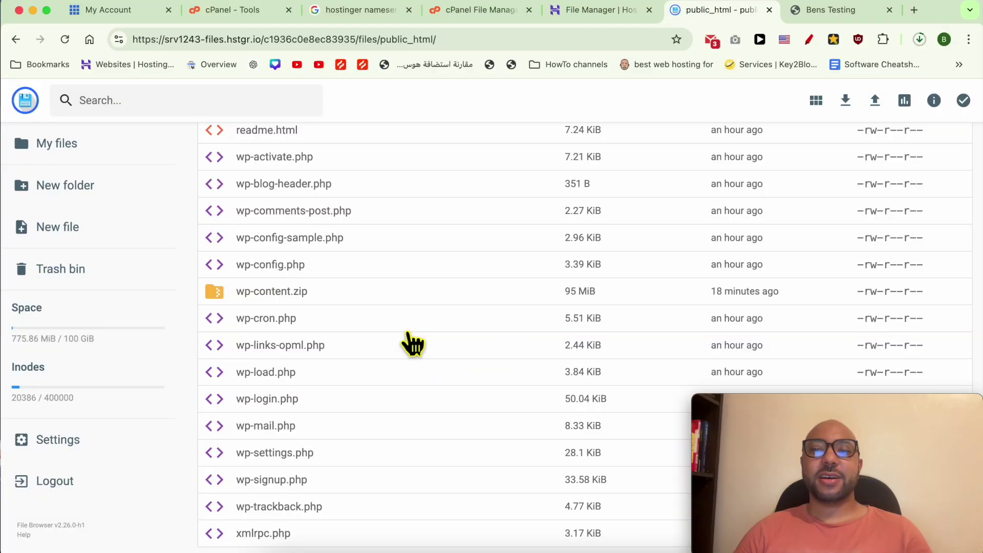
- Extract the uploaded wp-content.zip in public_html into a folder named upload
{"action": "left_click", "coordinate": [327, 294]}
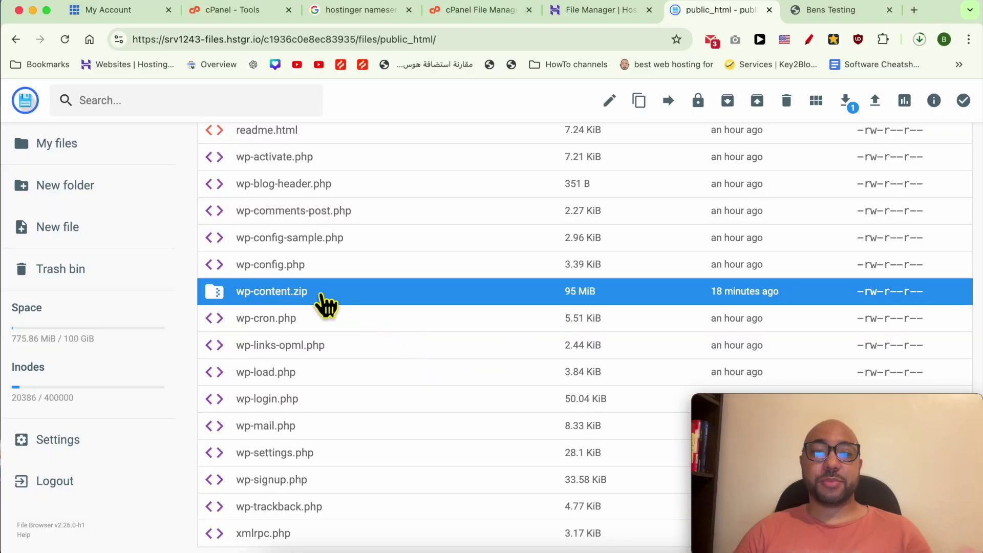
{"action": "right_click", "coordinate": [330, 301]}
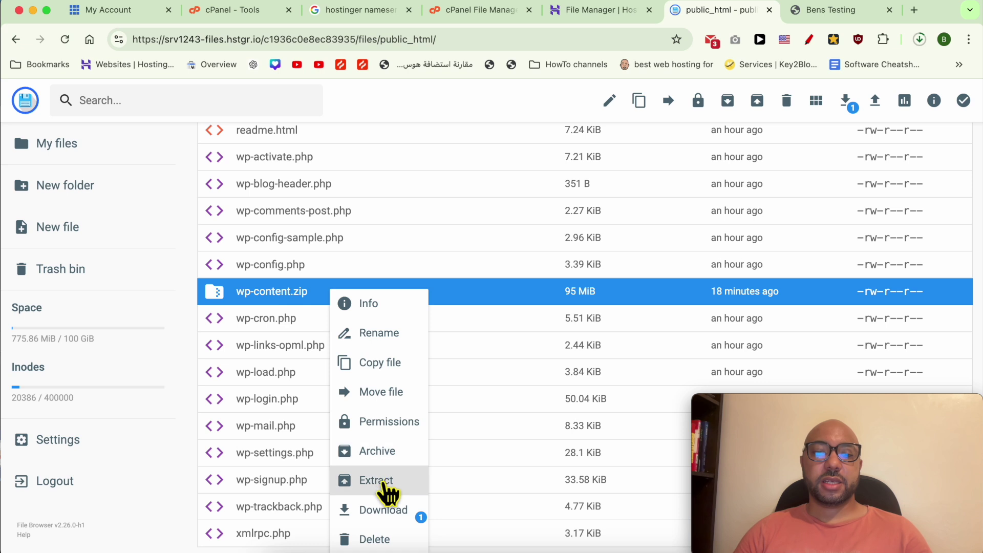
{"action": "left_click", "coordinate": [397, 485]}
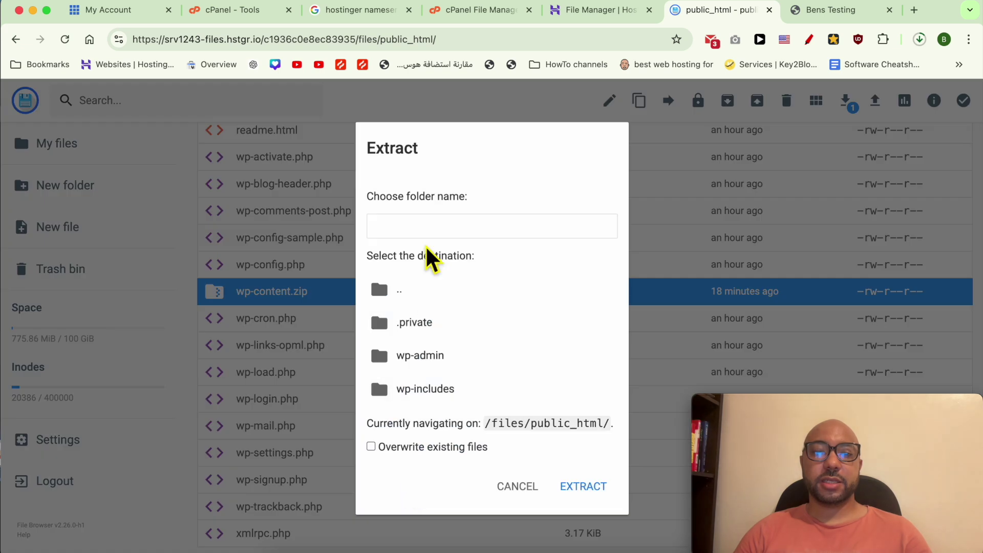
{"action": "left_click_drag", "start_coordinate": [366, 425], "coordinate": [428, 436]}
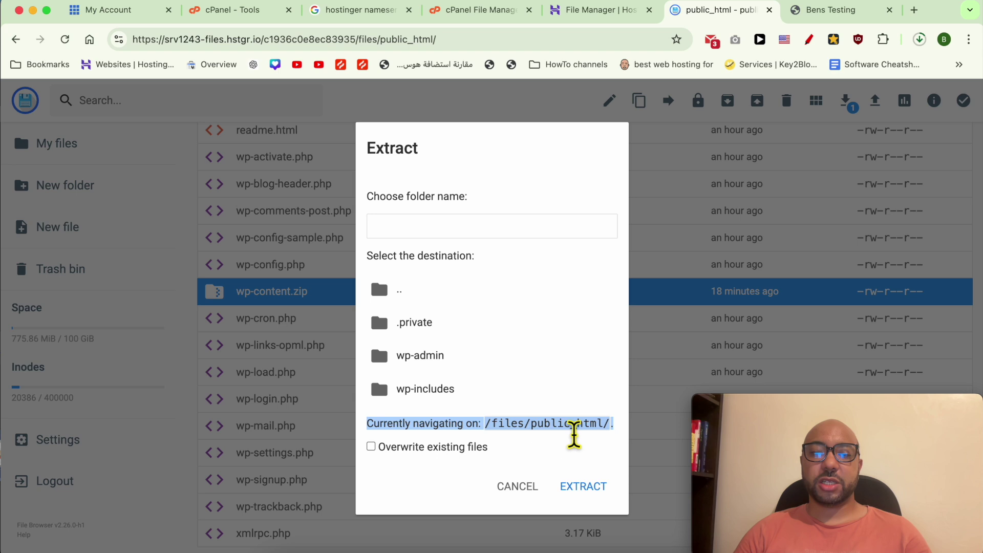
{"action": "double_click", "coordinate": [574, 434]}
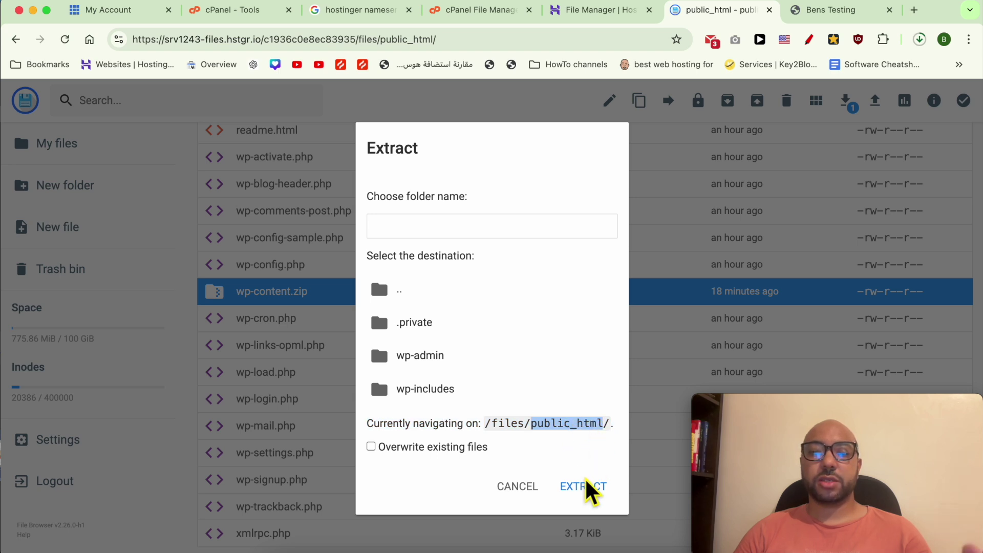
{"action": "left_click", "coordinate": [581, 493]}
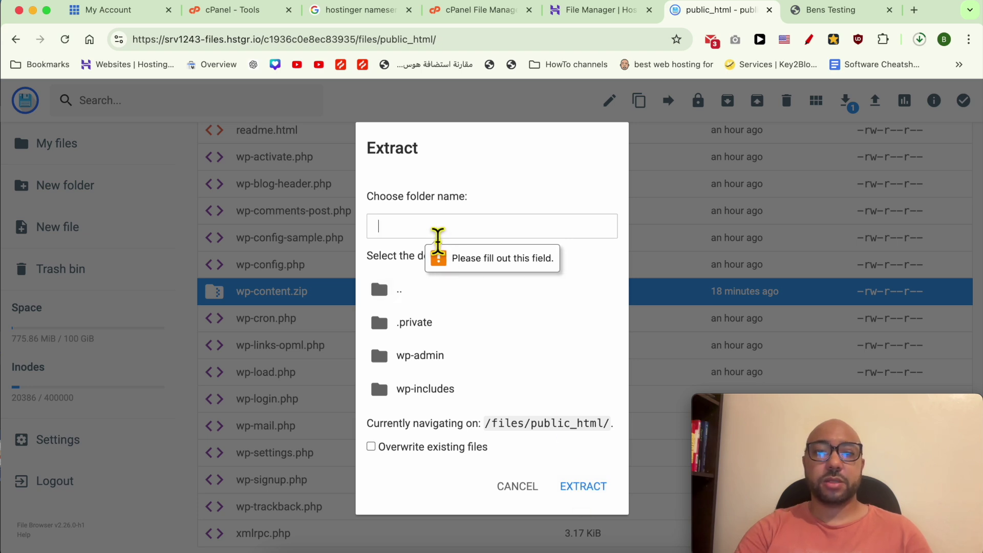
{"action": "type", "text": "upload"}
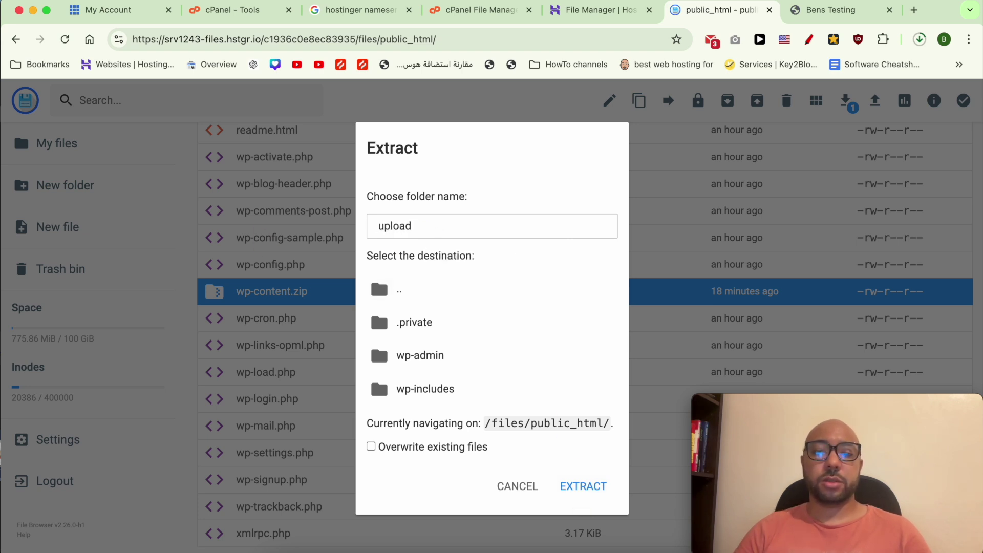
{"action": "left_click", "coordinate": [584, 488]}
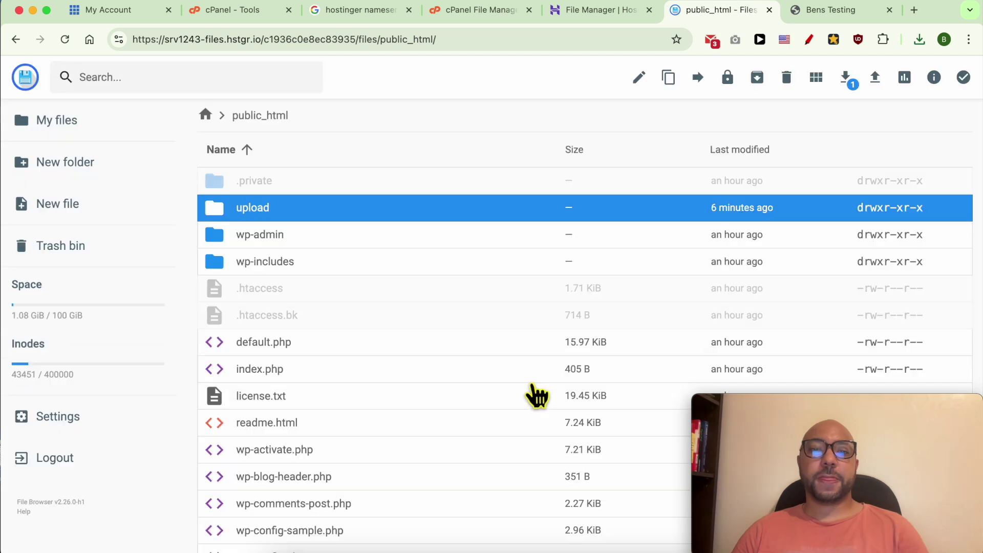
- Move the extracted wp-content folder out of the upload folder into public_html
{"action": "double_click", "coordinate": [276, 210]}
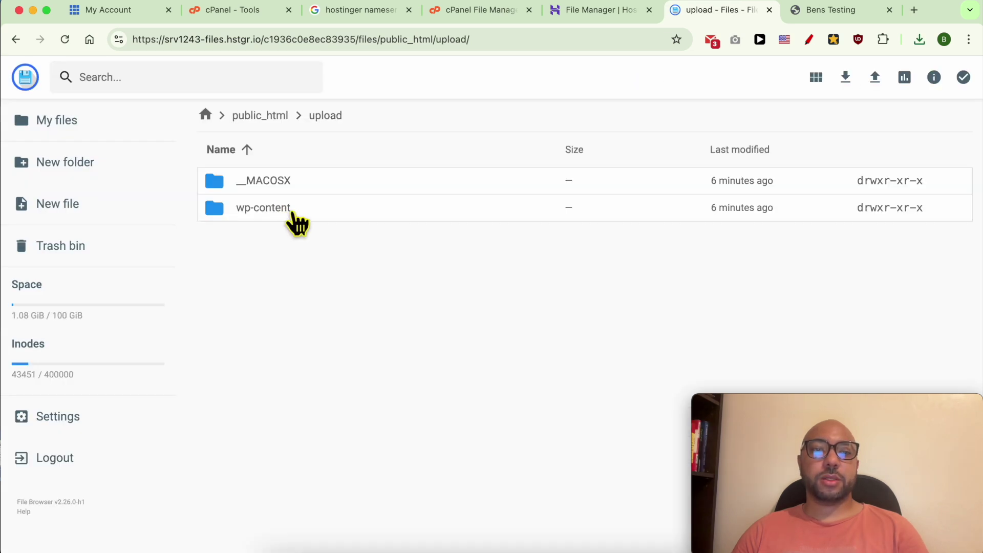
{"action": "left_click", "coordinate": [292, 214]}
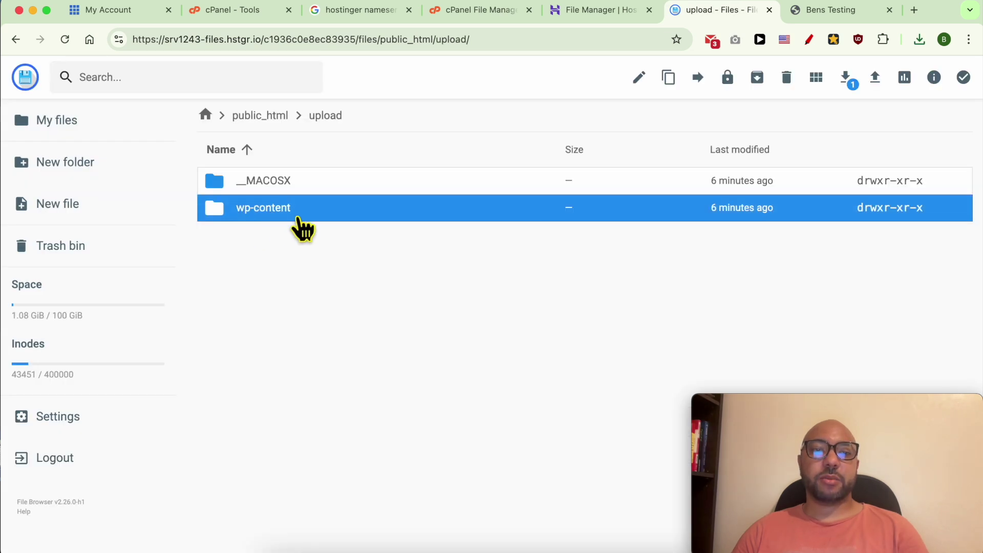
{"action": "right_click", "coordinate": [314, 206]}
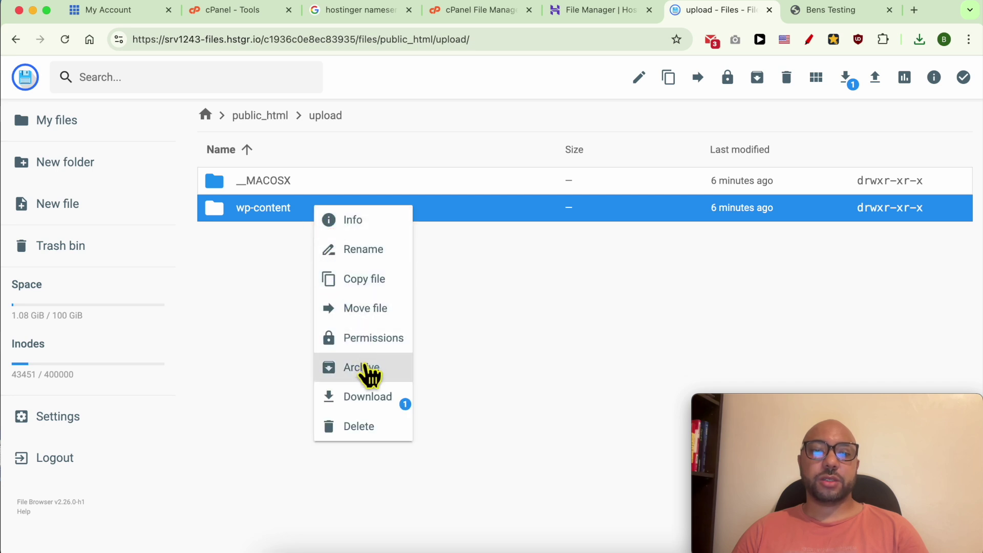
{"action": "left_click", "coordinate": [368, 308]}
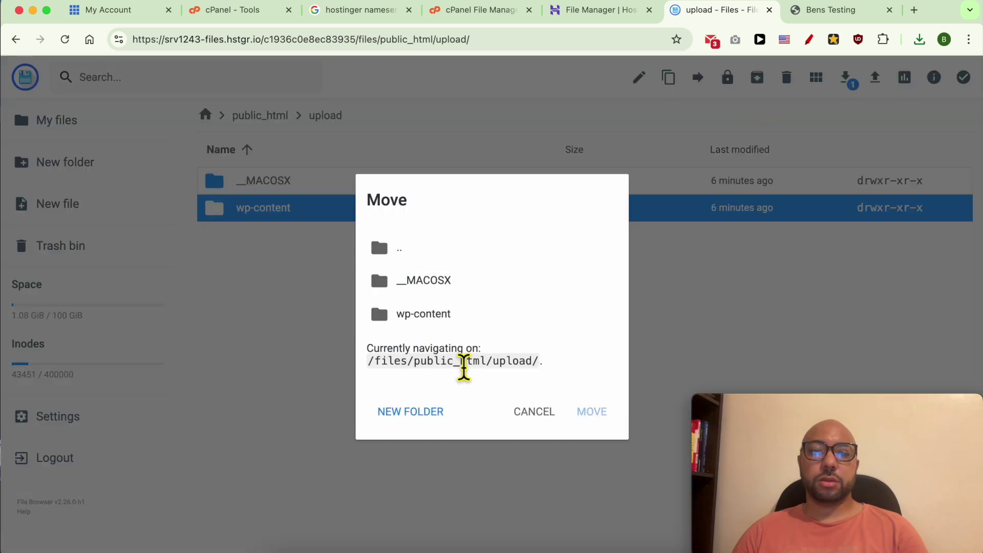
{"action": "left_click_drag", "start_coordinate": [491, 369], "coordinate": [416, 376]}
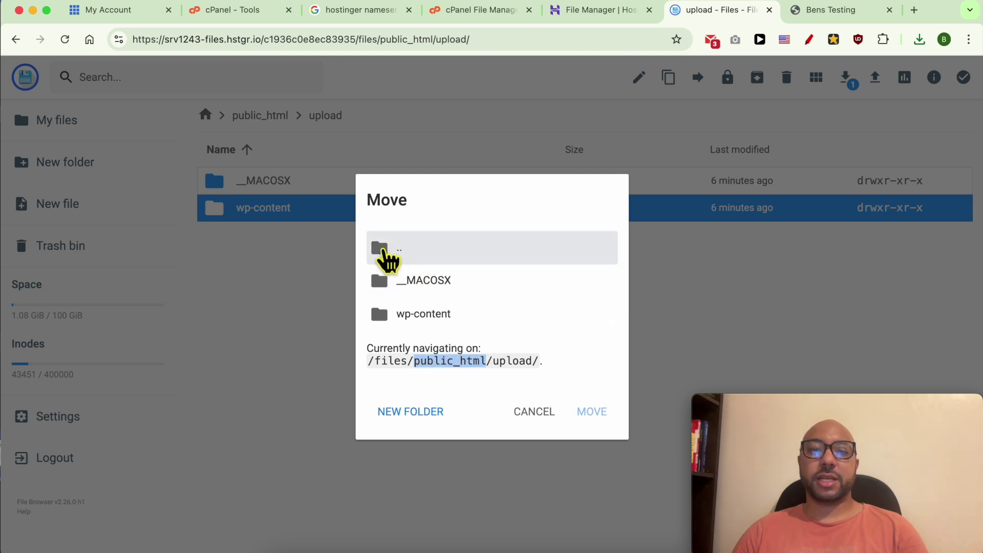
{"action": "double_click", "coordinate": [399, 256]}
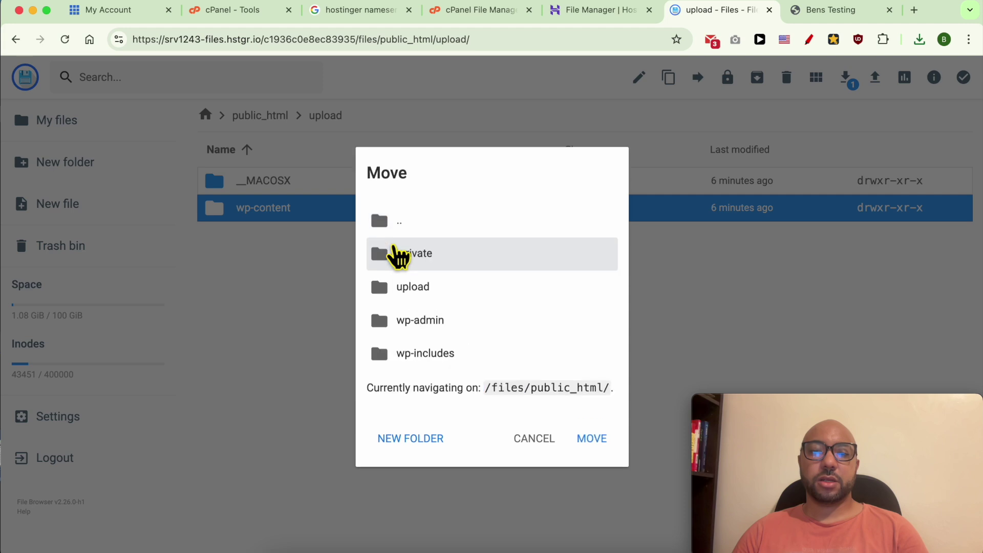
{"action": "left_click_drag", "start_coordinate": [374, 395], "coordinate": [609, 394]}
{"action": "left_click", "coordinate": [610, 395]}
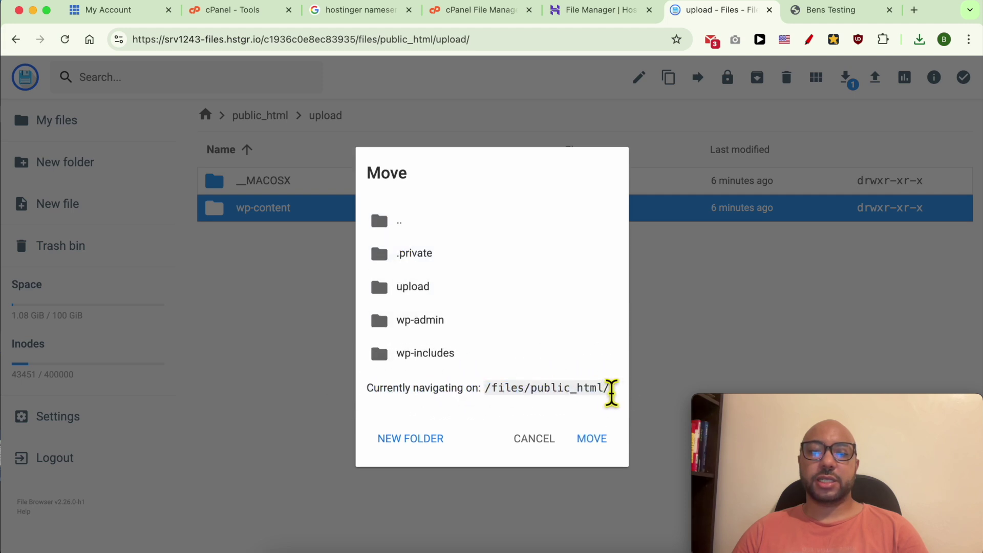
{"action": "left_click_drag", "start_coordinate": [533, 395], "coordinate": [610, 396]}
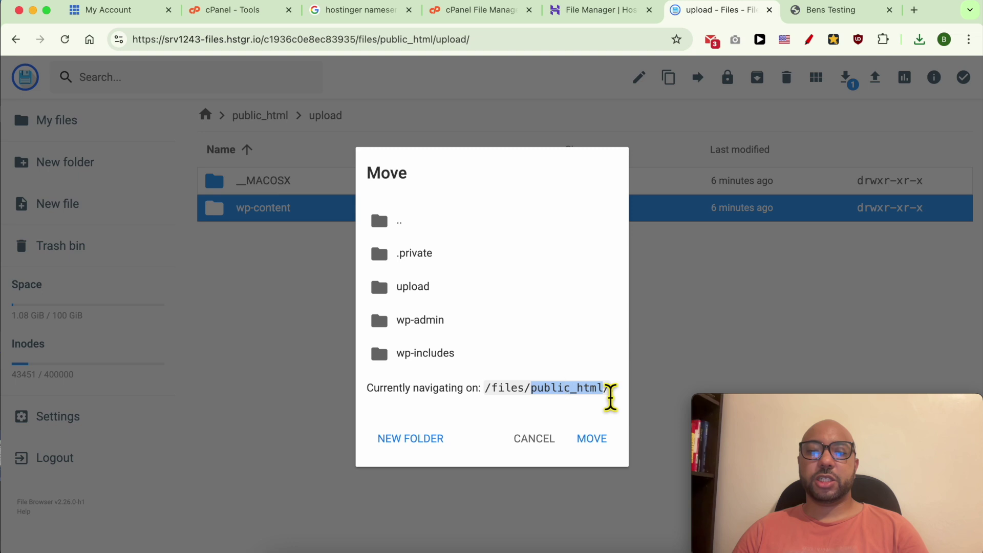
{"action": "left_click", "coordinate": [589, 440]}
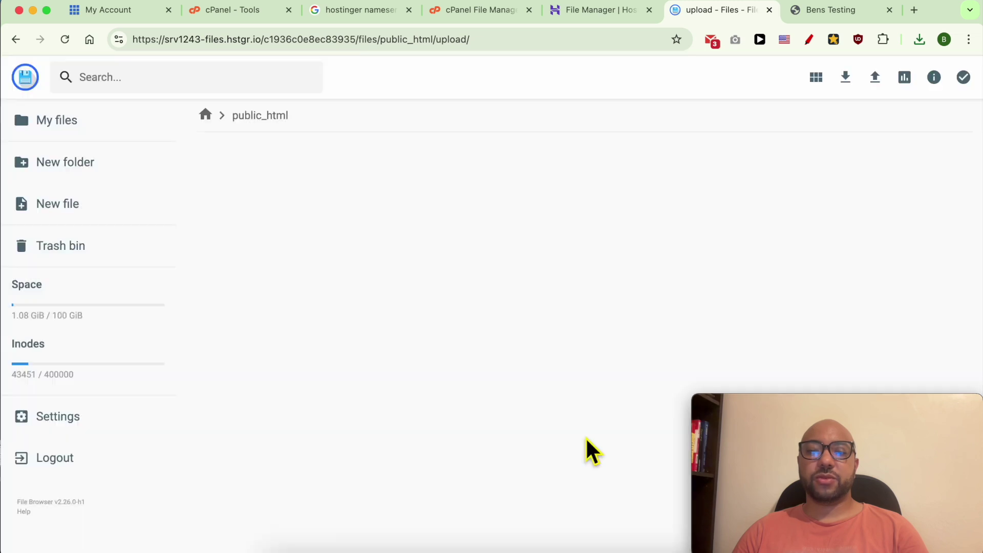
{"action": "left_click", "coordinate": [323, 264]}
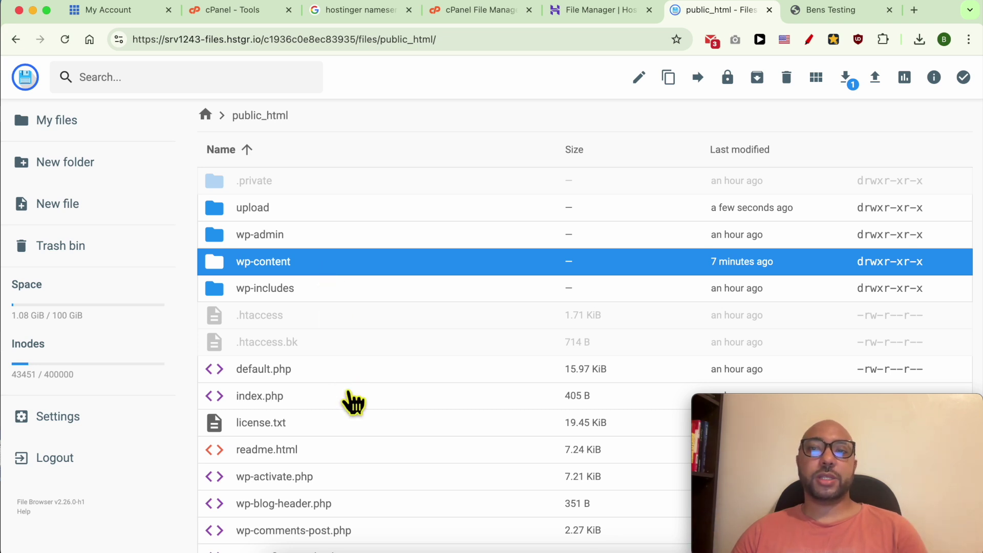
- Switch to the Hostinger dashboard and open the phpMyAdmin database list for benstestingwebsite.com
{"action": "left_click", "coordinate": [333, 547]}
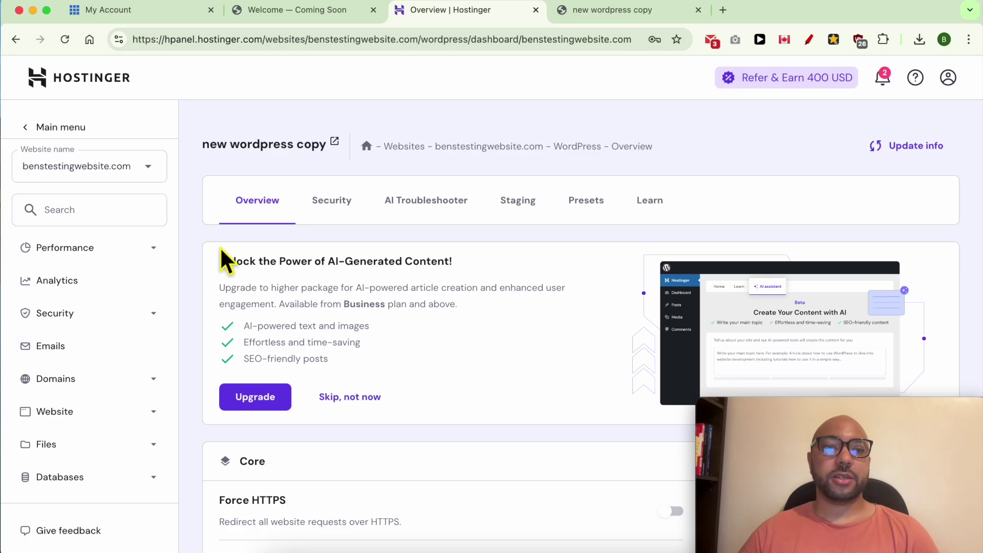
{"action": "scroll", "coordinate": [109, 348], "scroll_direction": "down", "scroll_amount": 2}
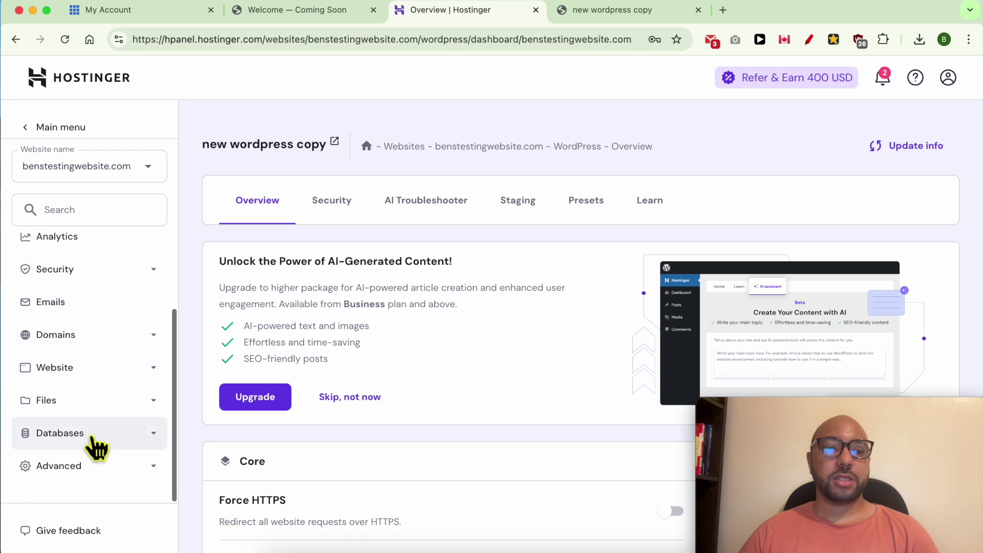
{"action": "left_click", "coordinate": [114, 430]}
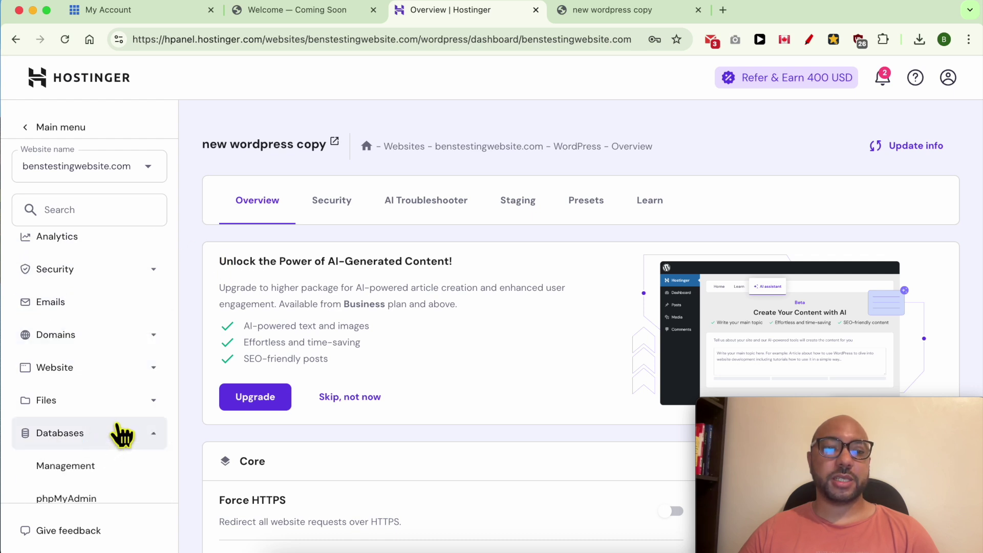
{"action": "scroll", "coordinate": [121, 433], "scroll_direction": "down", "scroll_amount": 2}
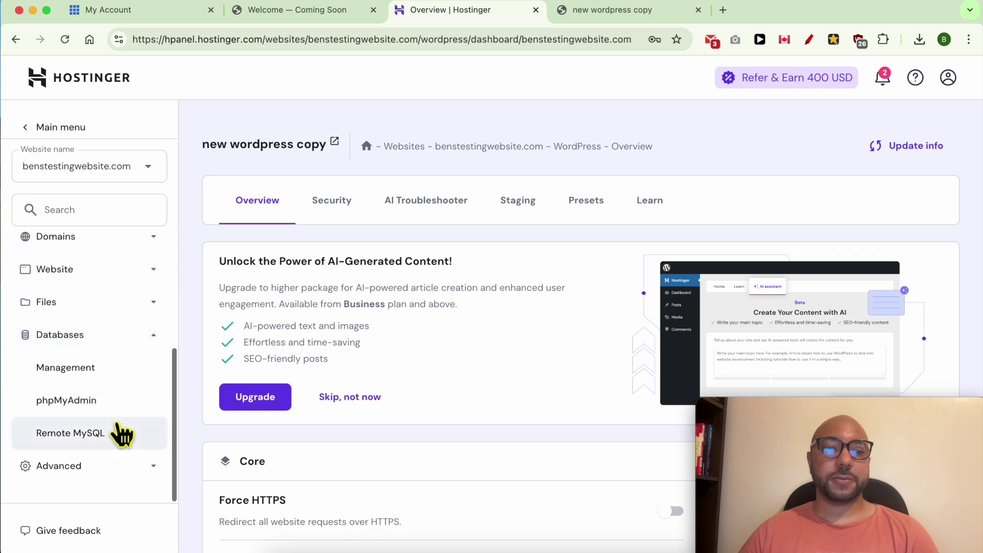
{"action": "left_click", "coordinate": [89, 405]}
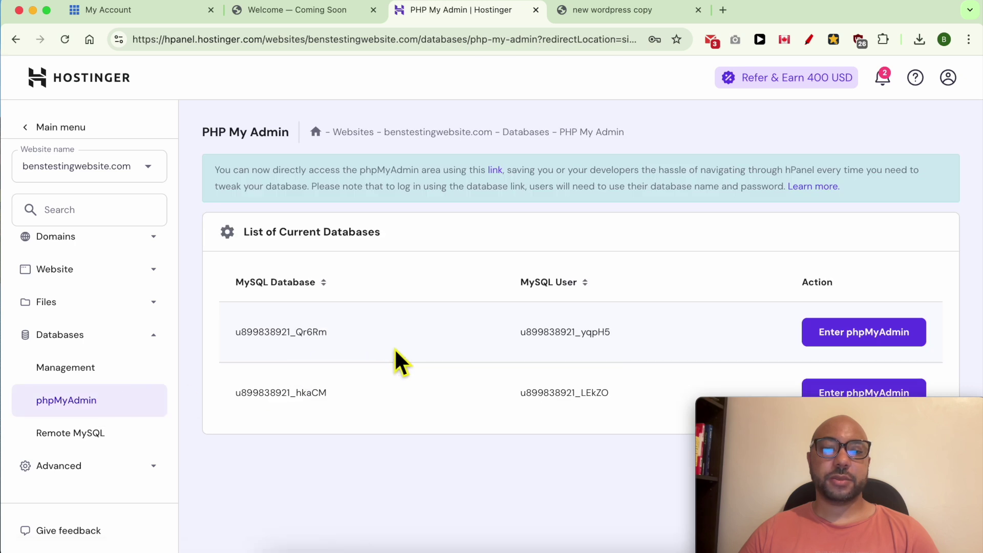
- Enter phpMyAdmin for the first listed database, whose name ends in IoRlv
{"action": "left_click_drag", "start_coordinate": [657, 461], "coordinate": [230, 331]}
{"action": "left_click", "coordinate": [251, 343]}
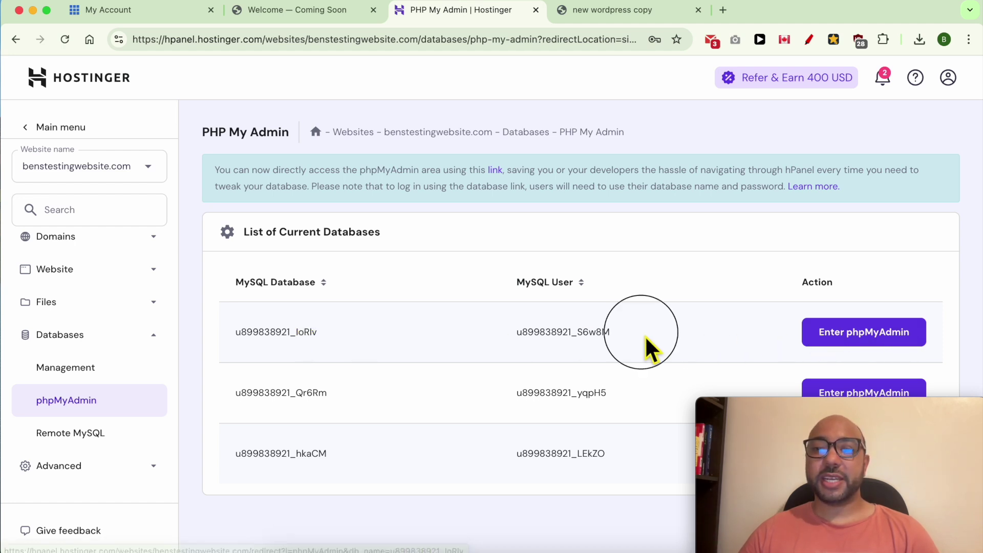
{"action": "left_click_drag", "start_coordinate": [652, 332], "coordinate": [226, 338]}
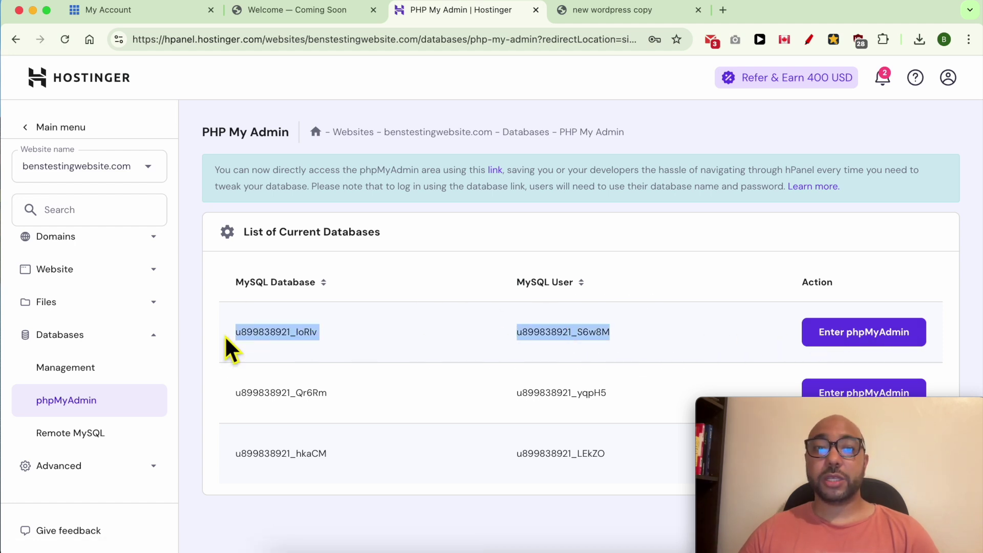
{"action": "left_click", "coordinate": [366, 332]}
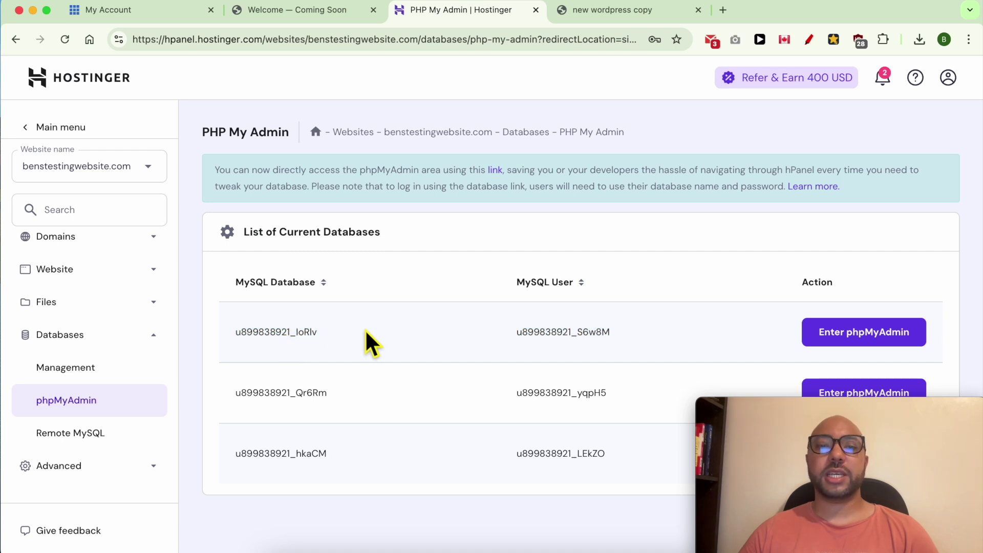
{"action": "left_click", "coordinate": [846, 335]}
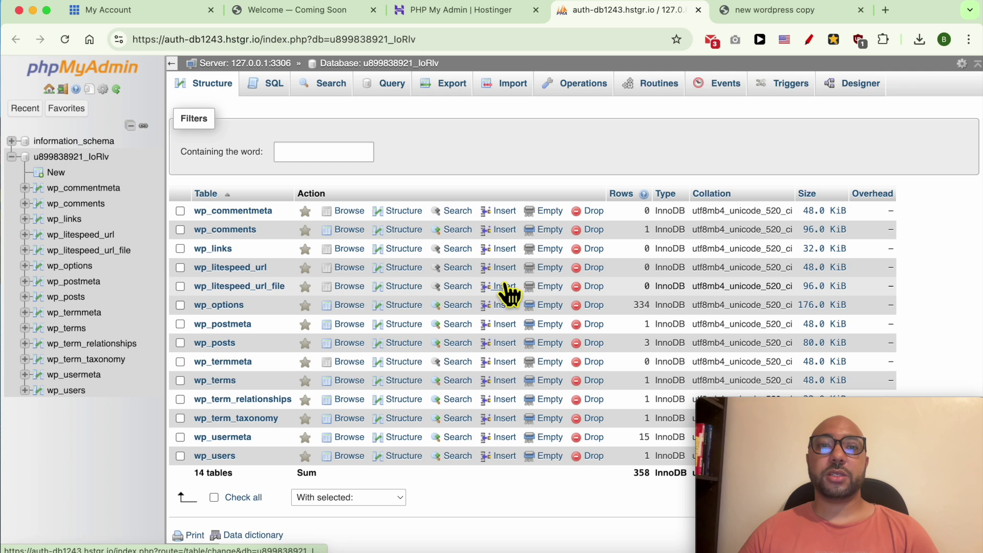
- Check the benstestingwebsite.com front page, and drop all tables in the fresh WordPress database with foreign key checks enabled
{"action": "left_click", "coordinate": [746, 13]}
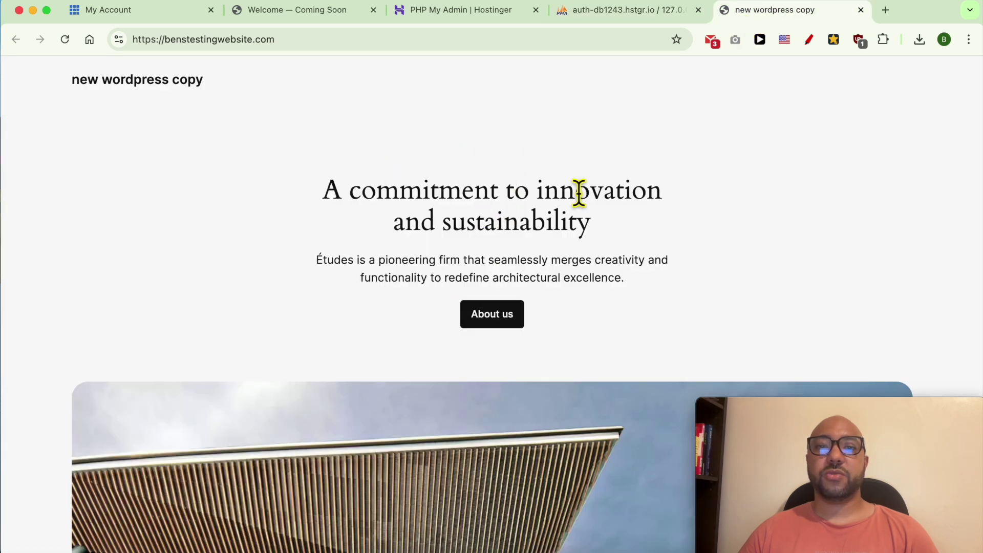
{"action": "left_click", "coordinate": [642, 12]}
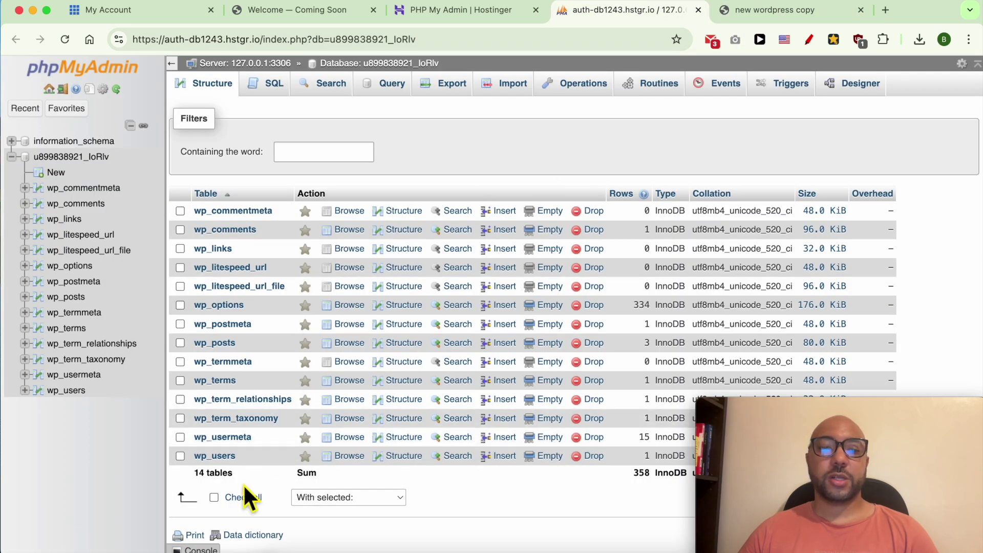
{"action": "left_click", "coordinate": [215, 499]}
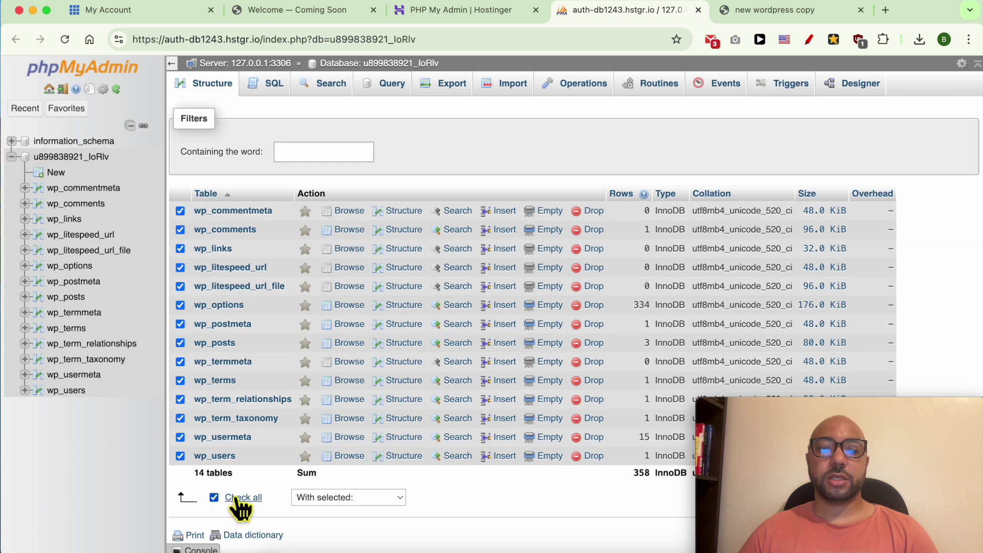
{"action": "left_click", "coordinate": [341, 499]}
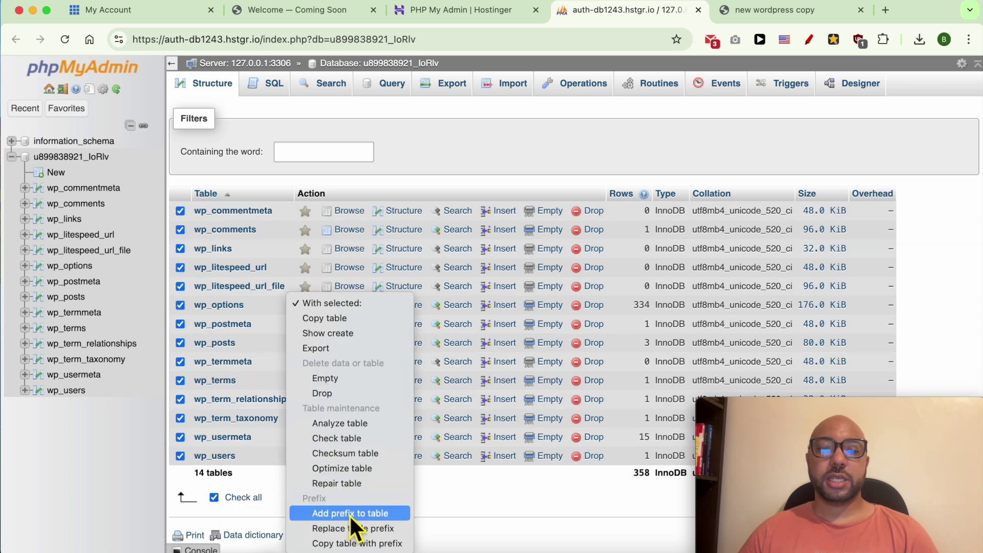
{"action": "left_click", "coordinate": [345, 396]}
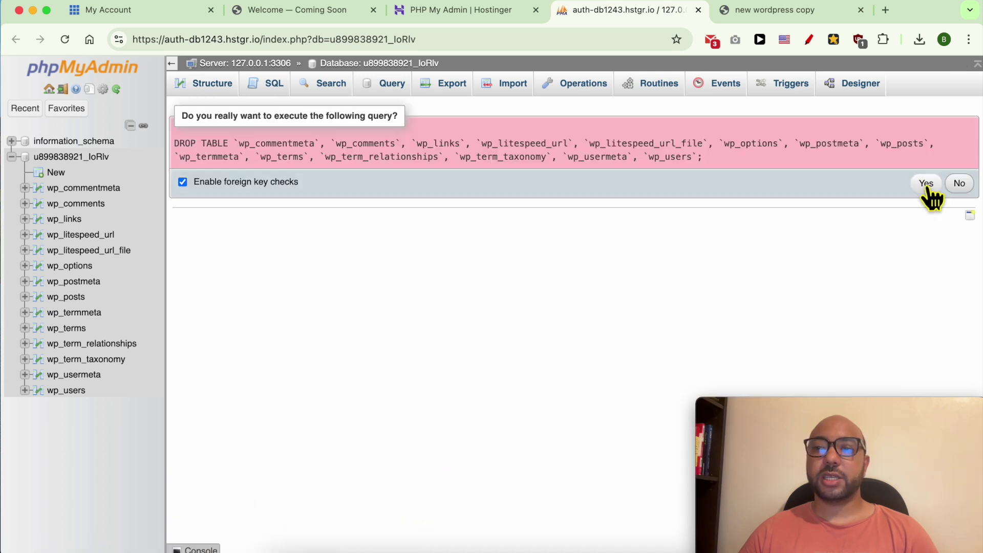
{"action": "left_click", "coordinate": [927, 188]}
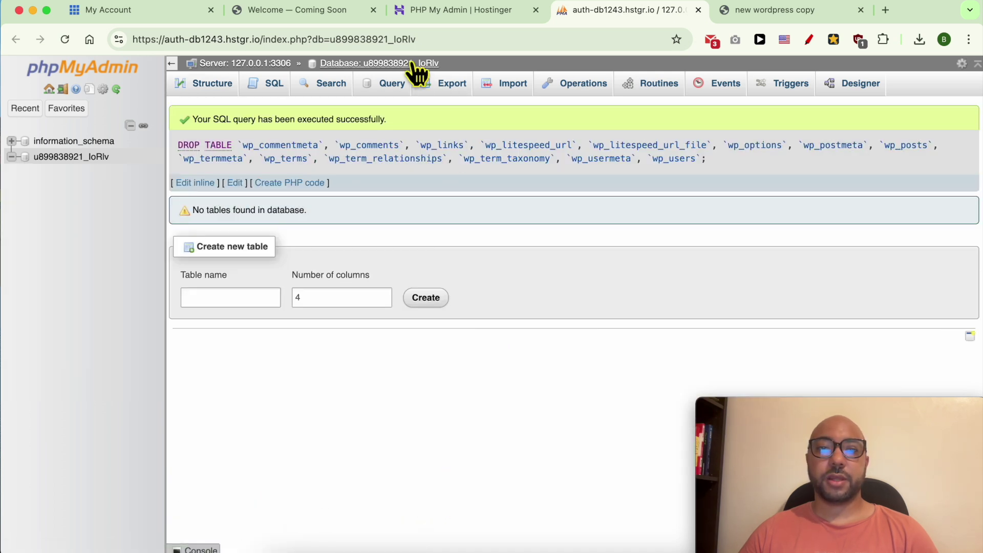
- Import localhost.sql from Downloads into the emptied database, using the utf-8 character set and SQL format
{"action": "left_click", "coordinate": [514, 86]}
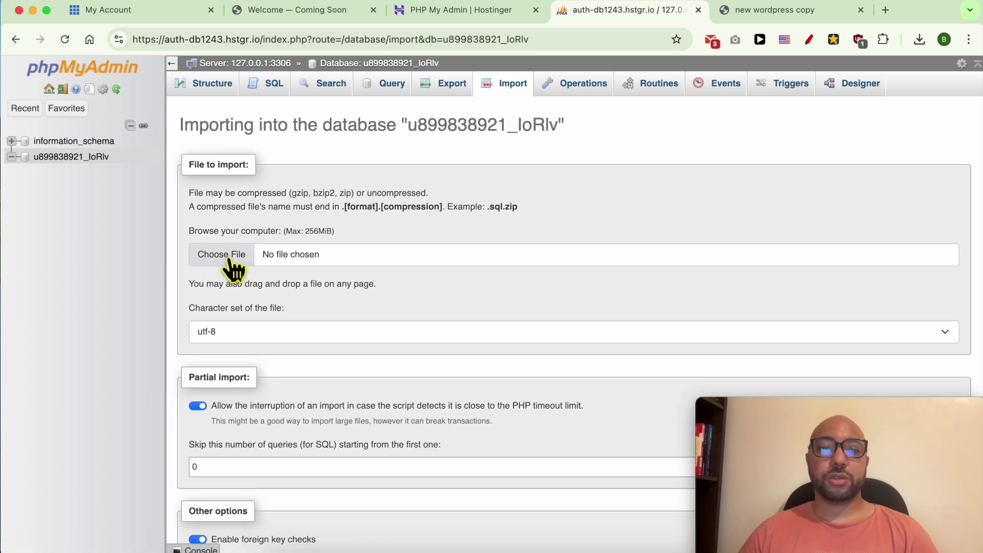
{"action": "left_click", "coordinate": [219, 260]}
{"action": "left_click", "coordinate": [267, 189]}
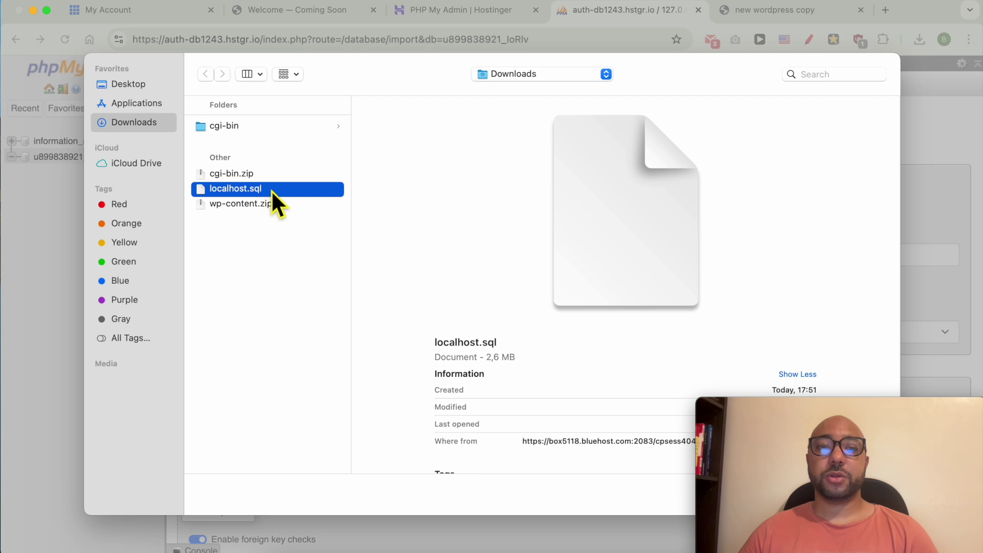
{"action": "double_click", "coordinate": [272, 190]}
{"action": "scroll", "coordinate": [315, 356], "scroll_direction": "down", "scroll_amount": 5}
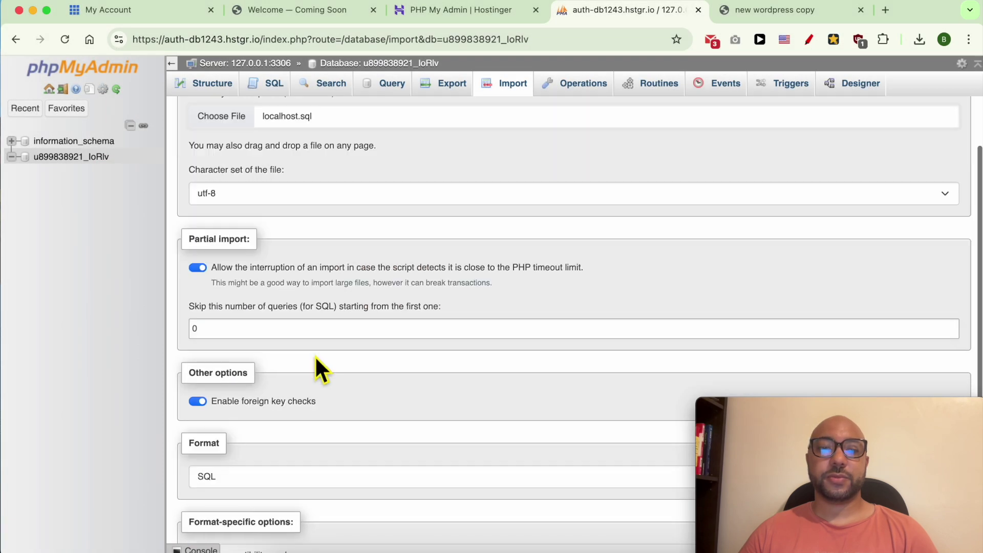
{"action": "scroll", "coordinate": [315, 355], "scroll_direction": "down", "scroll_amount": 3}
{"action": "left_click", "coordinate": [200, 511]}
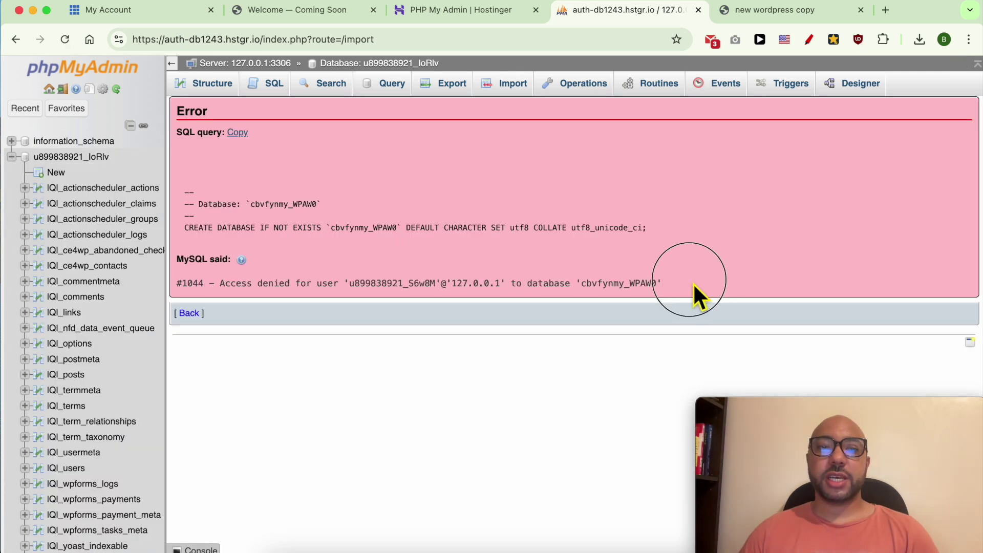
{"action": "left_click_drag", "start_coordinate": [694, 285], "coordinate": [214, 123]}
{"action": "triple_click", "coordinate": [189, 281]}
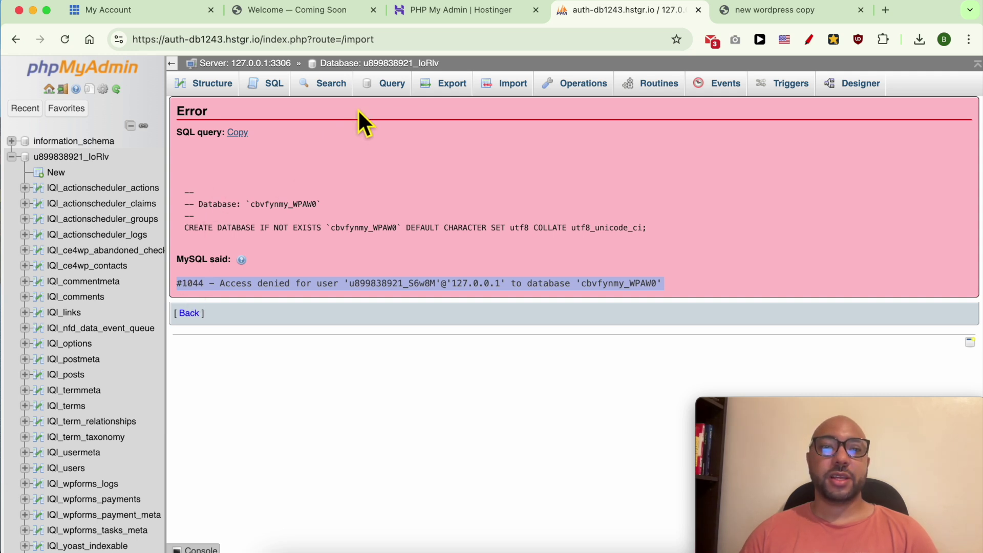
- Open the database's structure and examine the imported tables and the prefix of their names
{"action": "left_click", "coordinate": [369, 64]}
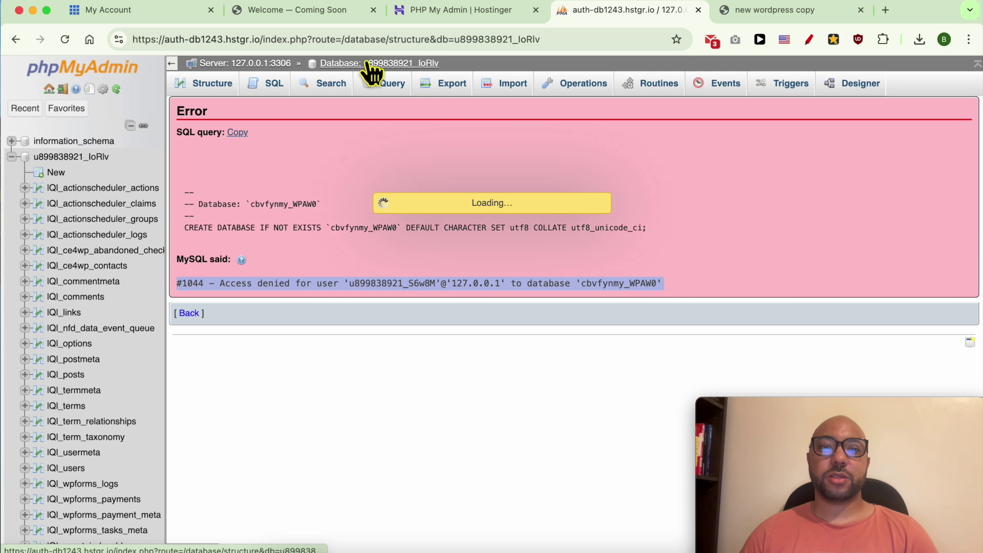
{"action": "scroll", "coordinate": [302, 240], "scroll_direction": "down", "scroll_amount": 3}
{"action": "scroll", "coordinate": [301, 241], "scroll_direction": "down", "scroll_amount": 10}
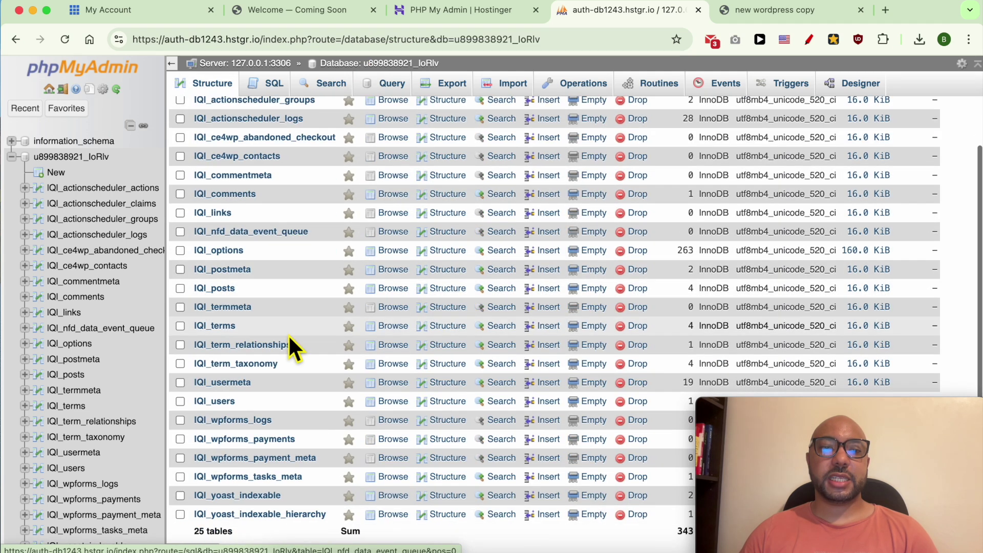
{"action": "scroll", "coordinate": [292, 275], "scroll_direction": "up", "scroll_amount": 8}
{"action": "scroll", "coordinate": [292, 256], "scroll_direction": "up", "scroll_amount": 1}
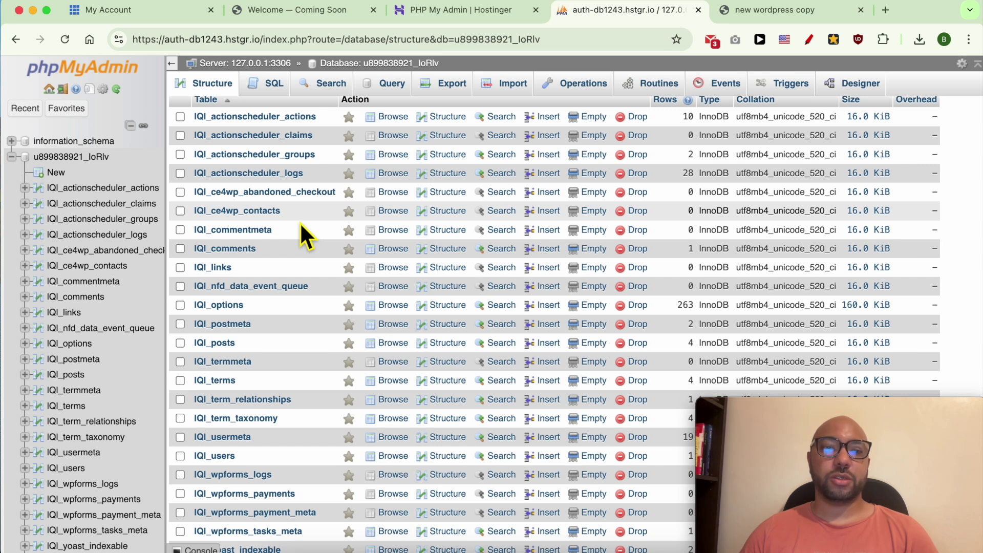
{"action": "left_click", "coordinate": [197, 269]}
{"action": "left_click_drag", "start_coordinate": [195, 268], "coordinate": [203, 277]}
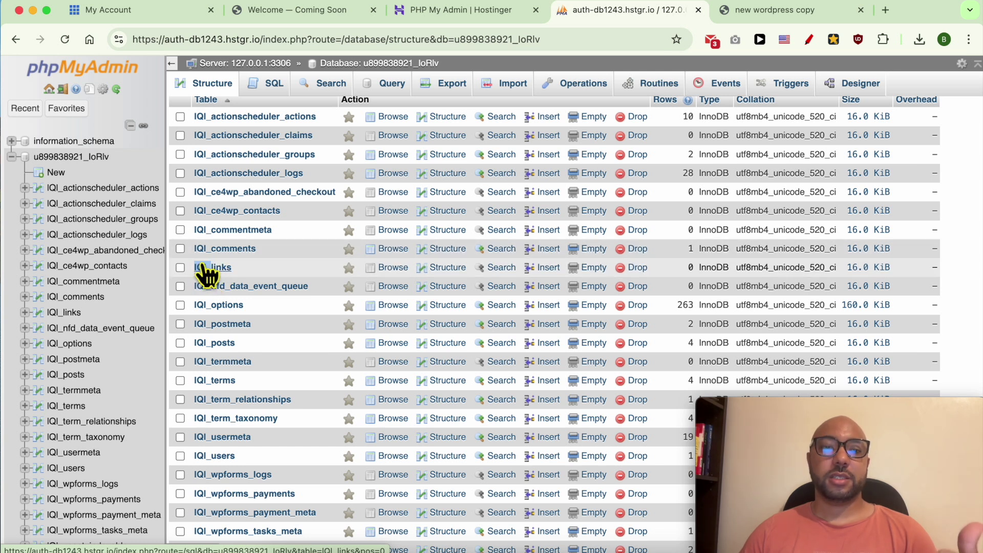
{"action": "left_click_drag", "start_coordinate": [203, 277], "coordinate": [205, 279]}
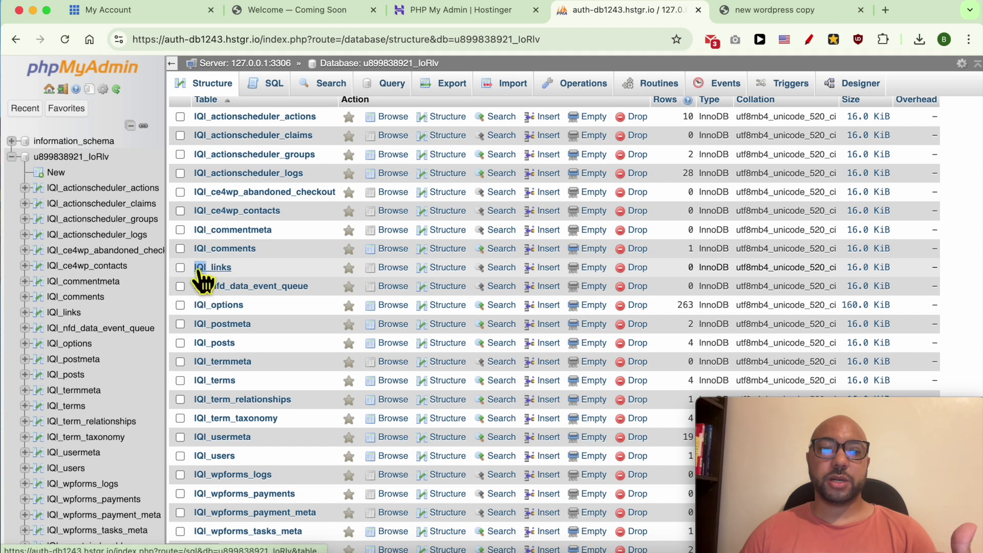
- Copy the prefix before the underscore from the imported links table's name
{"action": "right_click", "coordinate": [203, 276]}
{"action": "left_click", "coordinate": [220, 358]}
{"action": "left_click", "coordinate": [281, 39]}
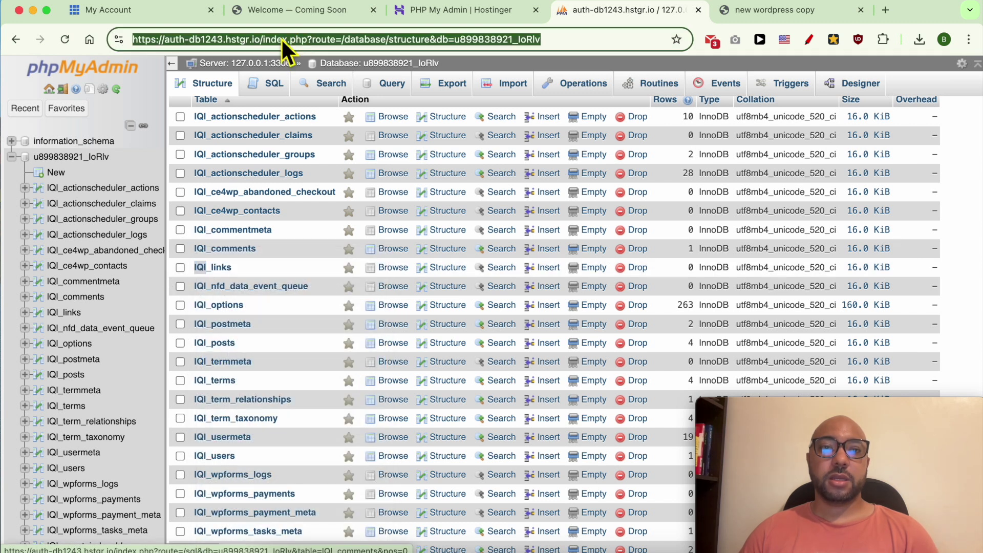
- Access the files of benstestingwebsite.com in Hostinger's File Manager and enter the public_html folder
{"action": "left_click", "coordinate": [472, 14]}
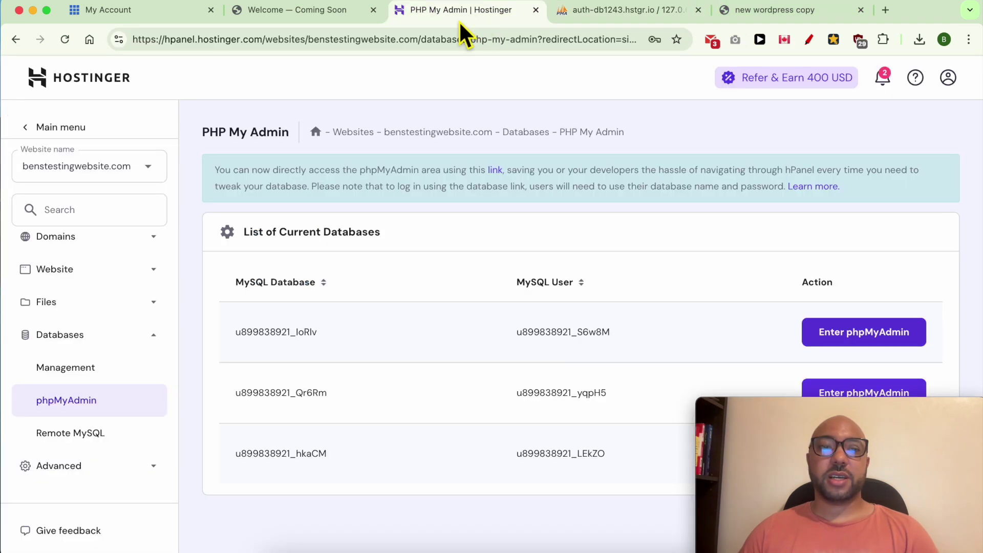
{"action": "left_click", "coordinate": [100, 305]}
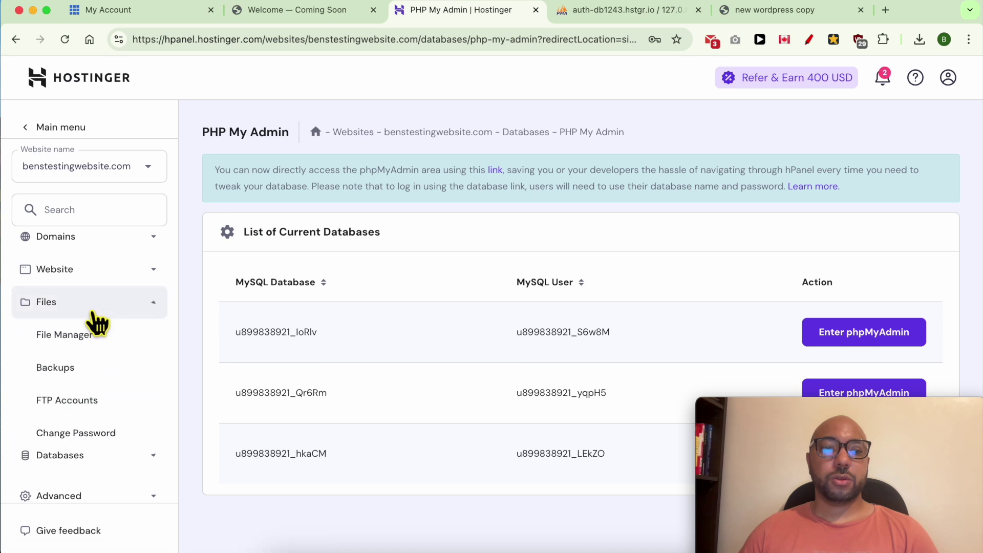
{"action": "left_click", "coordinate": [90, 343]}
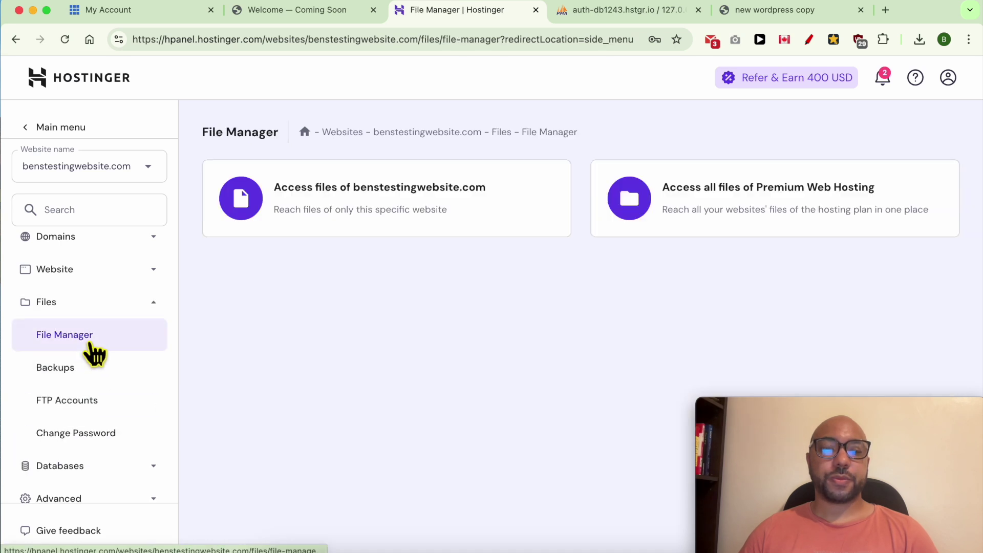
{"action": "left_click", "coordinate": [355, 208]}
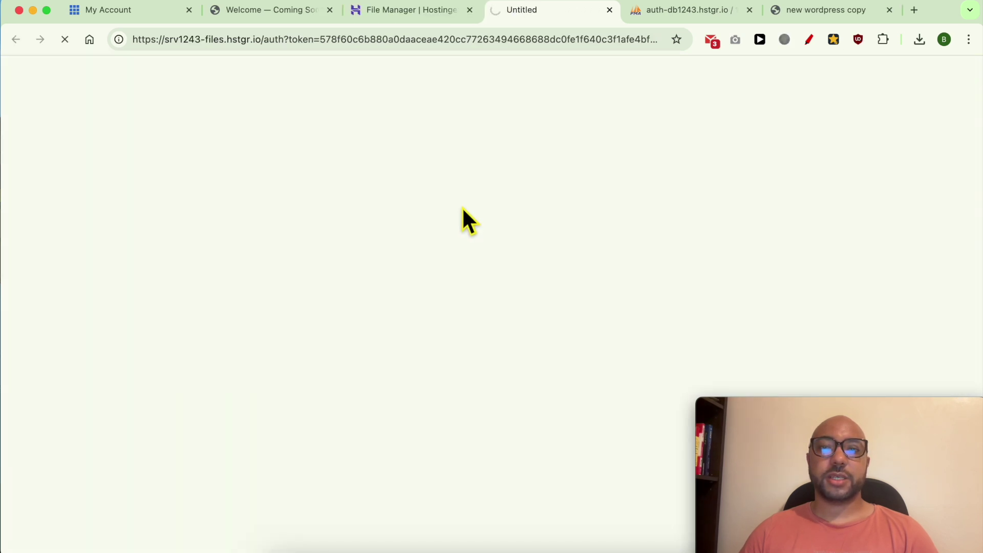
{"action": "double_click", "coordinate": [314, 187]}
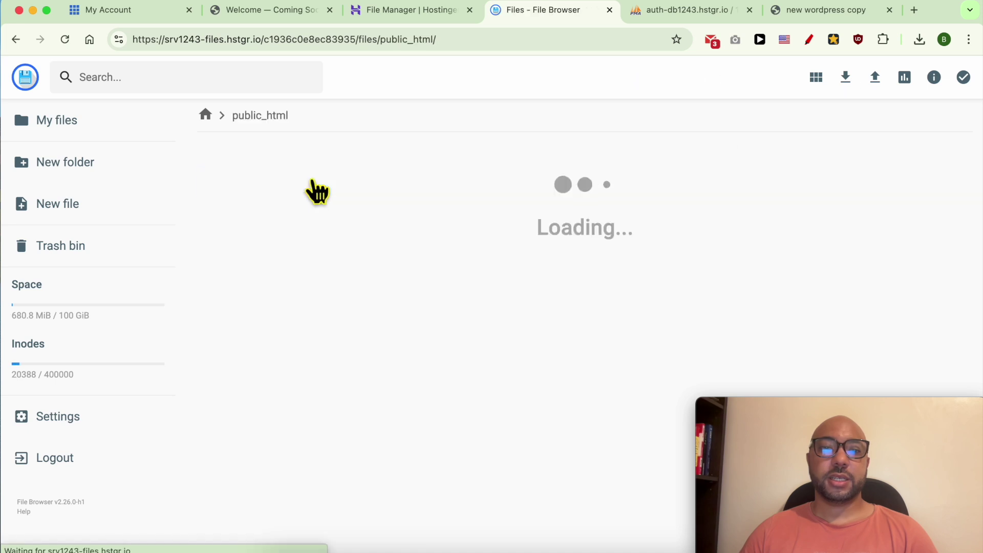
- Open wp-config.php from public_html for editing
{"action": "scroll", "coordinate": [321, 377], "scroll_direction": "down", "scroll_amount": 2}
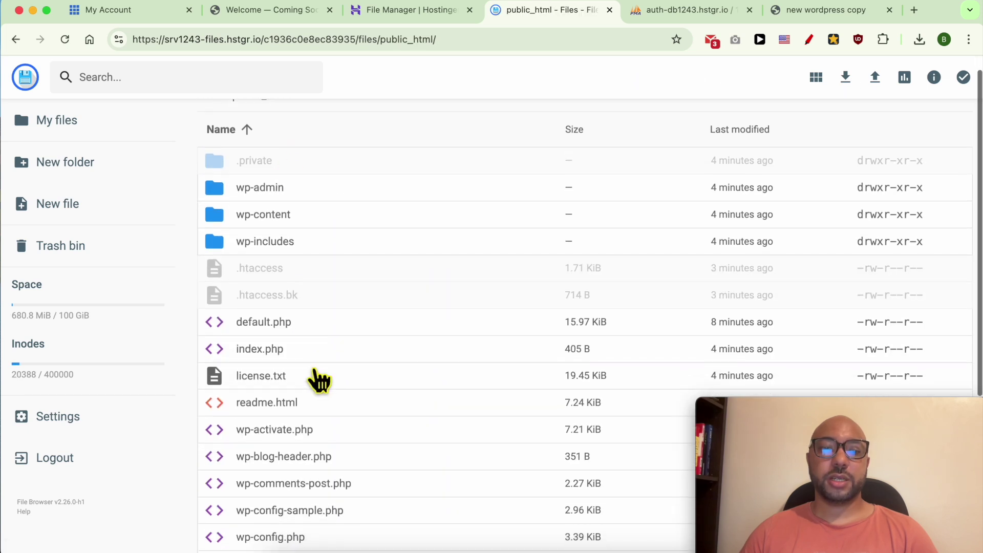
{"action": "scroll", "coordinate": [321, 393], "scroll_direction": "down", "scroll_amount": 3}
{"action": "left_click", "coordinate": [315, 364]}
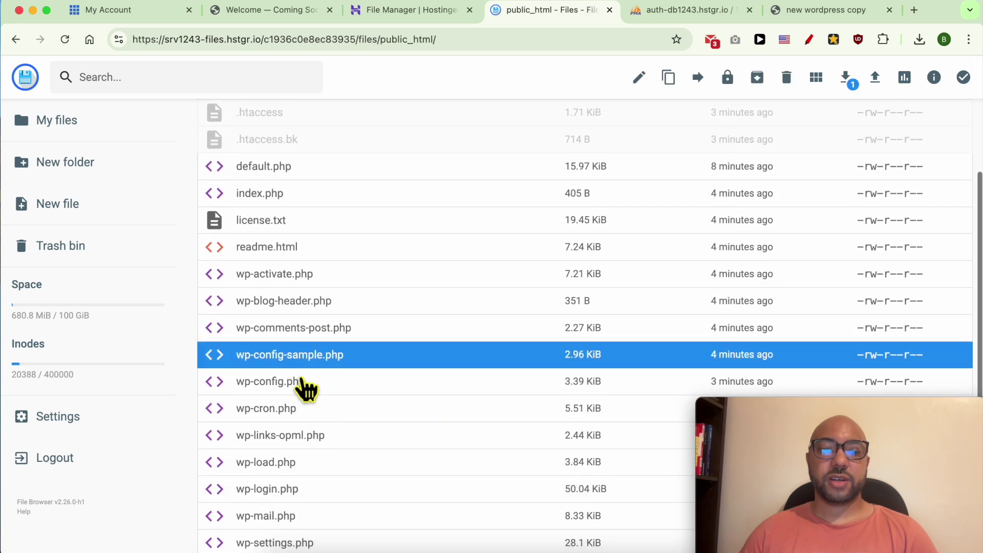
{"action": "left_click", "coordinate": [248, 390]}
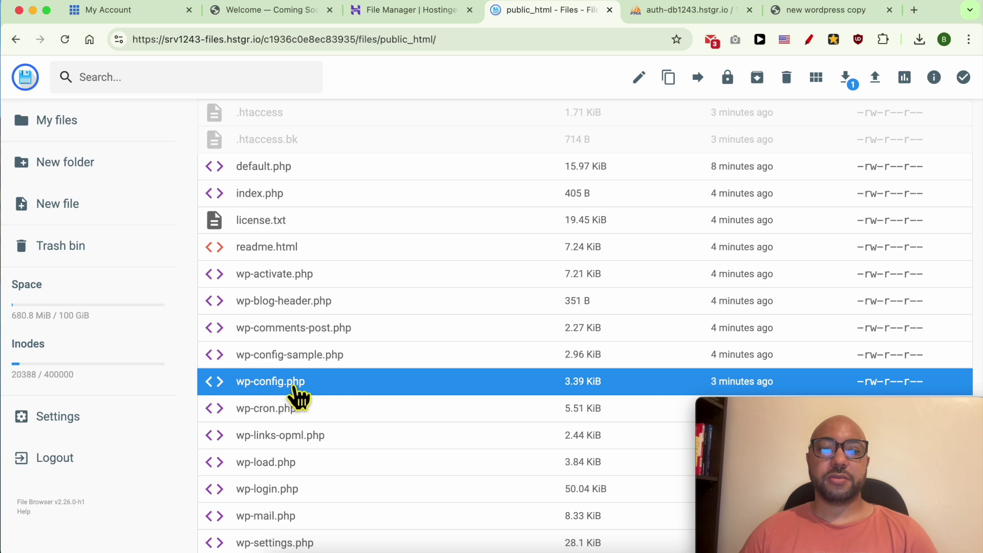
{"action": "right_click", "coordinate": [327, 385]}
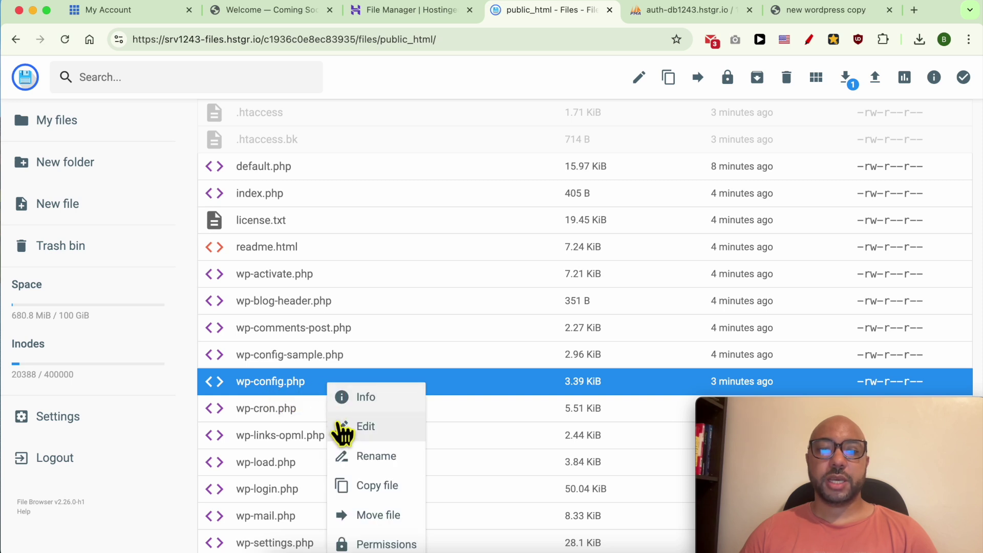
{"action": "left_click", "coordinate": [367, 430]}
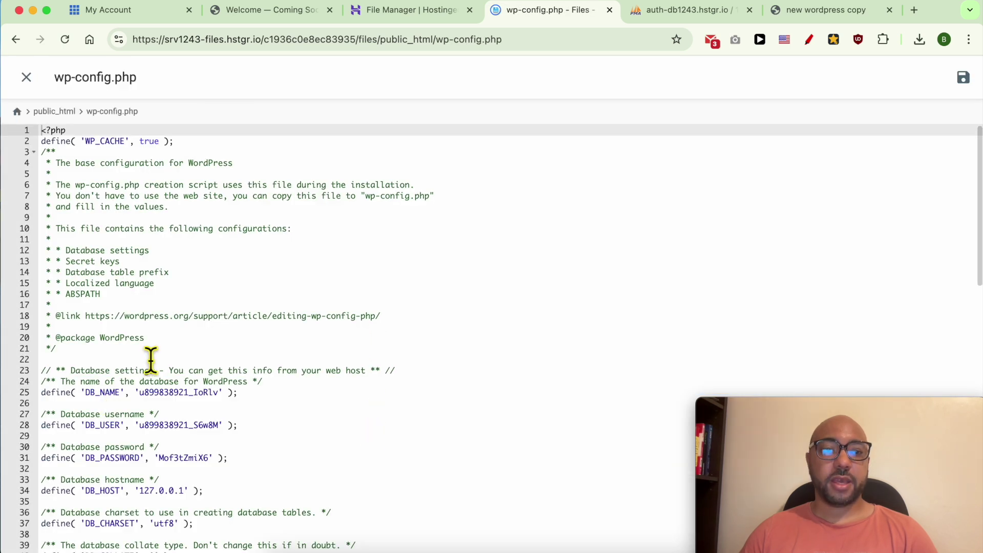
- Set the $table_prefix value in wp-config.php to 'lQl_'
{"action": "scroll", "coordinate": [151, 361], "scroll_direction": "down", "scroll_amount": 1}
{"action": "scroll", "coordinate": [152, 361], "scroll_direction": "down", "scroll_amount": 14}
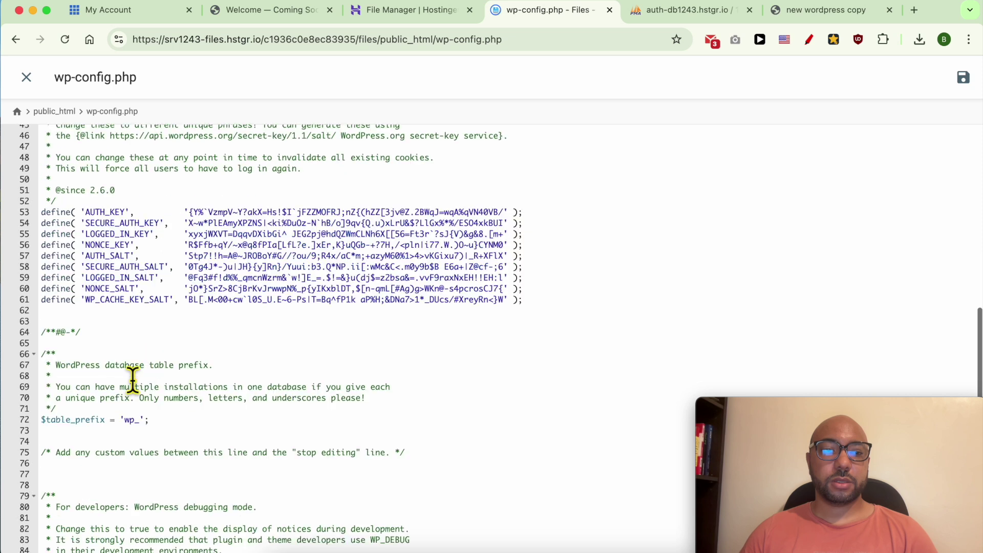
{"action": "left_click_drag", "start_coordinate": [47, 428], "coordinate": [115, 428]}
{"action": "left_click", "coordinate": [128, 420]}
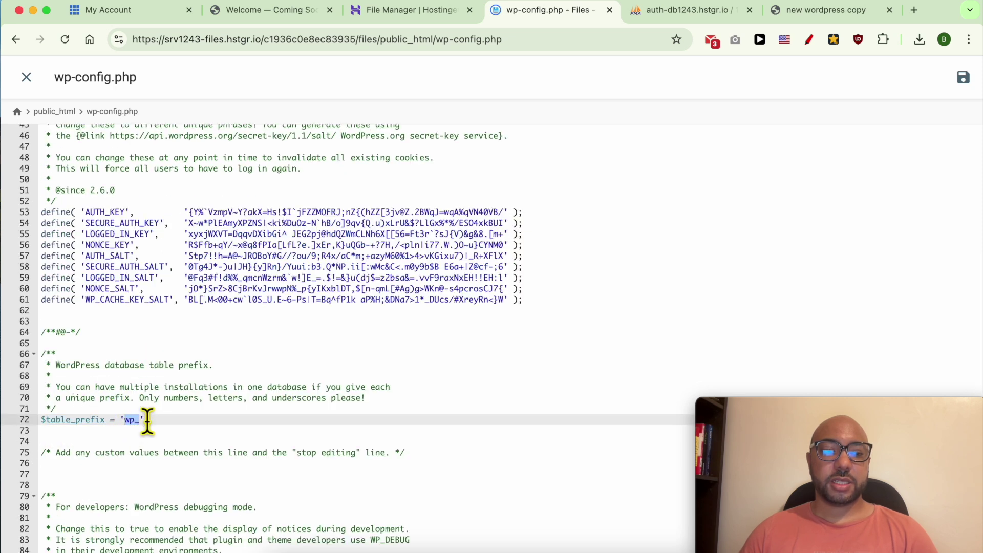
{"action": "key", "text": "BackSpace"}
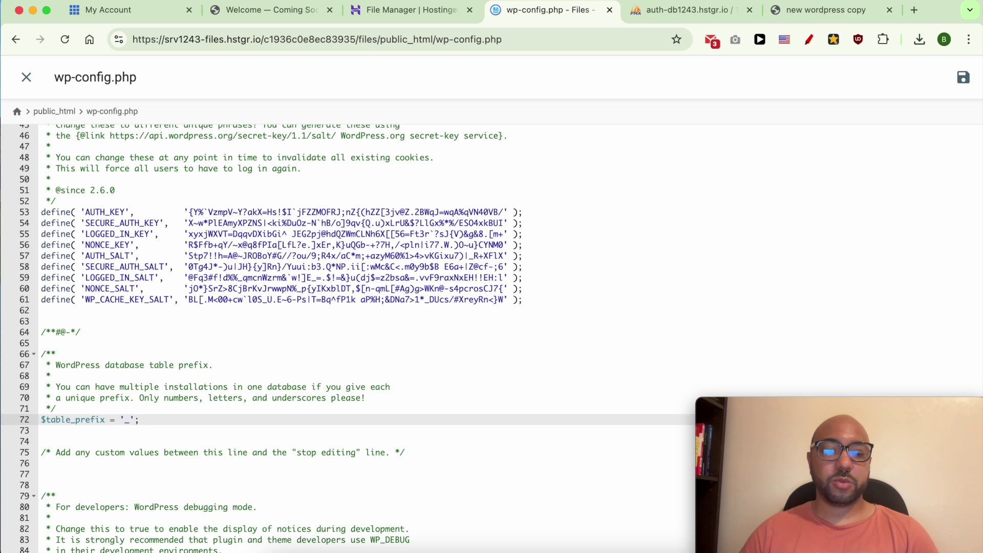
{"action": "key", "text": "BackSpace"}
{"action": "key", "text": "BackSpace"}
{"action": "key", "text": "BackSpace"}
{"action": "key", "text": "BackSpace"}
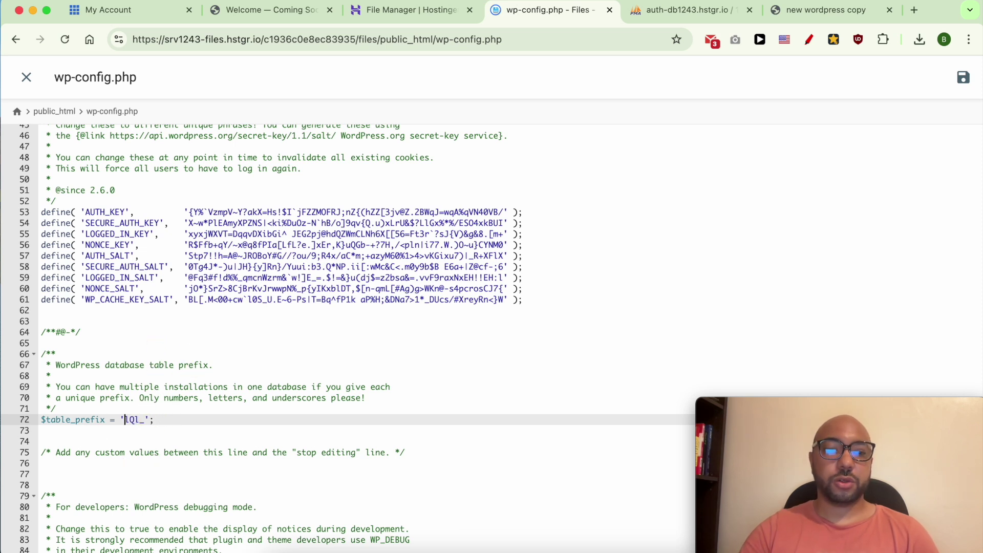
{"action": "left_click_drag", "start_coordinate": [153, 420], "coordinate": [121, 437]}
{"action": "left_click_drag", "start_coordinate": [44, 432], "coordinate": [160, 423]}
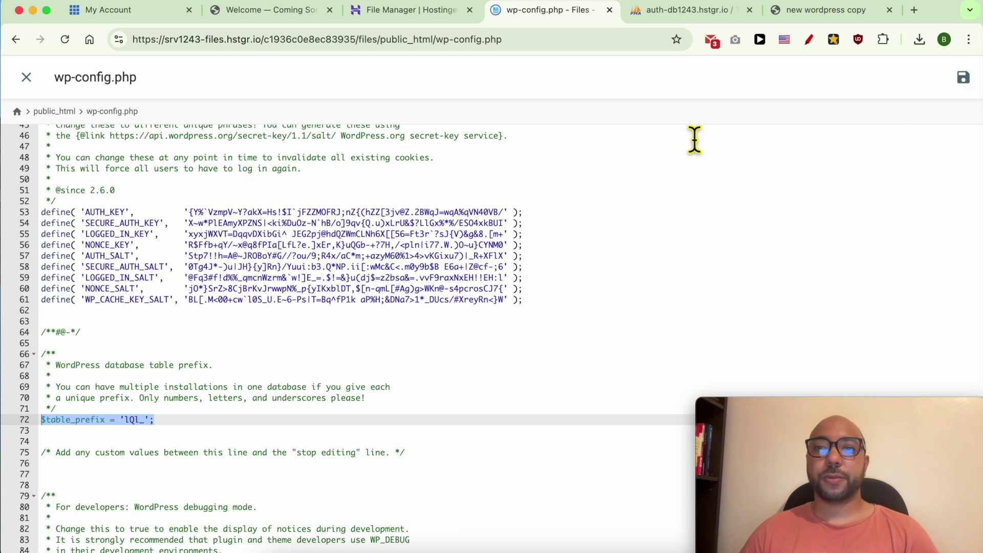
- Return to the site's page and go to benstestingwebsite.com/wp-admin
{"action": "left_click", "coordinate": [808, 16]}
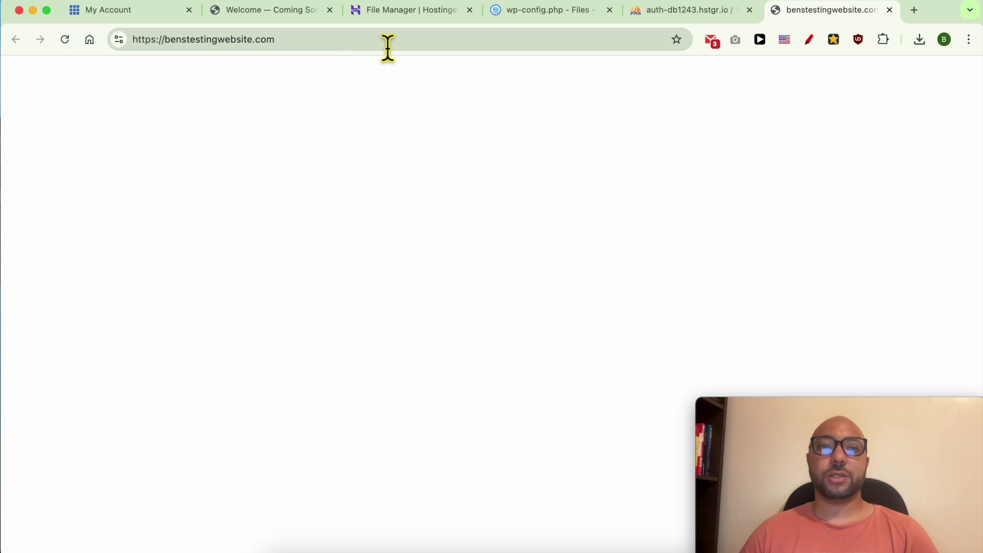
{"action": "left_click", "coordinate": [435, 46]}
{"action": "type", "text": "/"}
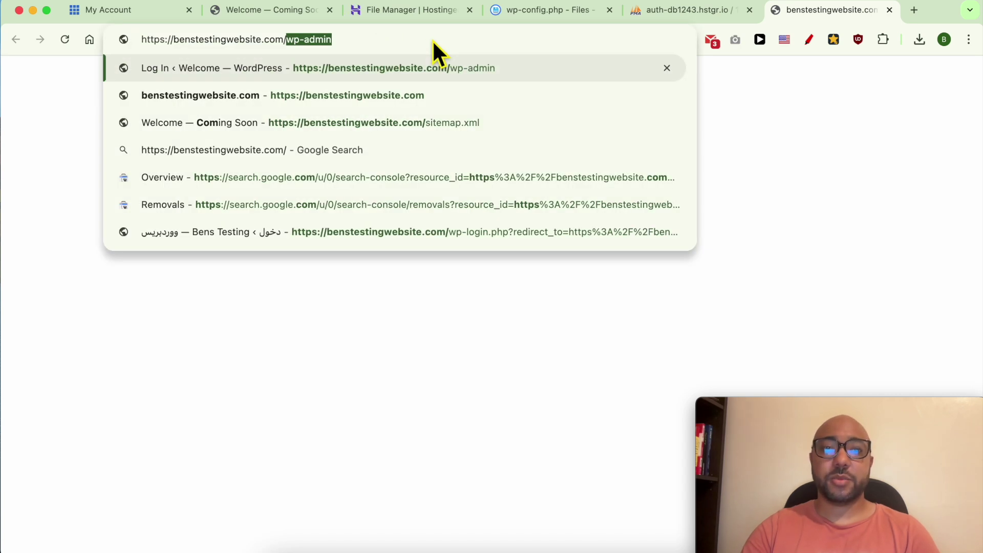
{"action": "key", "text": "Return"}
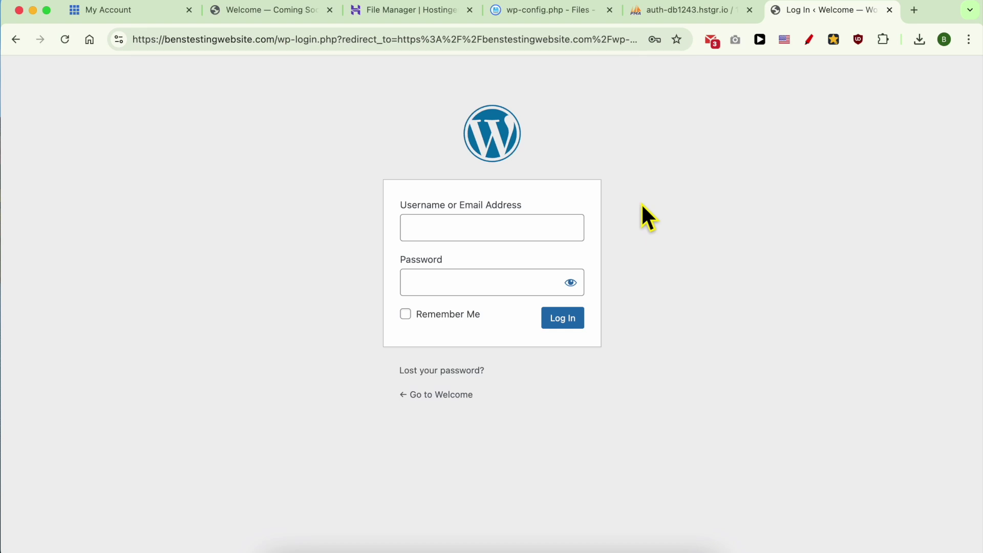
- Try to log in to the WordPress admin with the account username and password
{"action": "left_click", "coordinate": [546, 239]}
{"action": "key", "text": "super+v"}
{"action": "left_click", "coordinate": [533, 287]}
{"action": "type", "text": "b"}
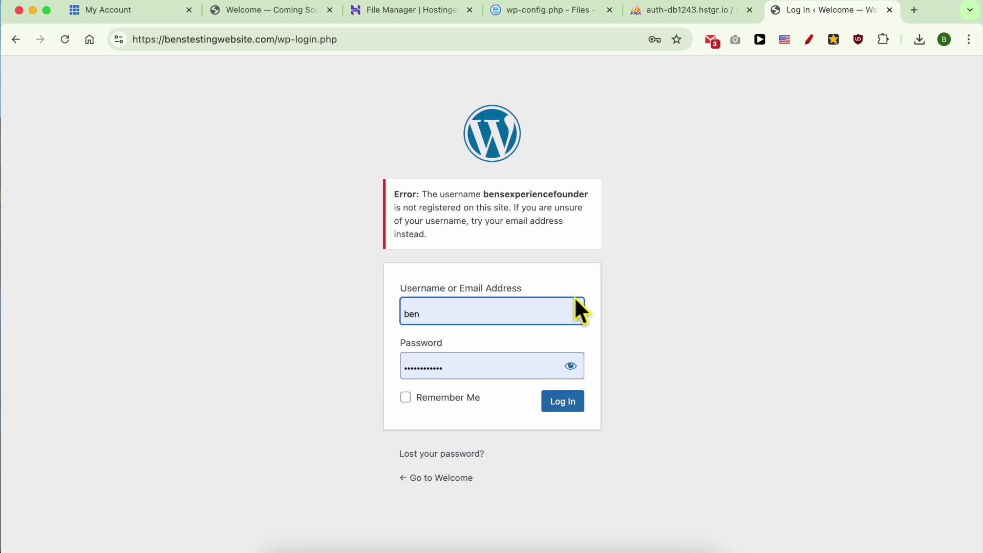
{"action": "left_click", "coordinate": [676, 283]}
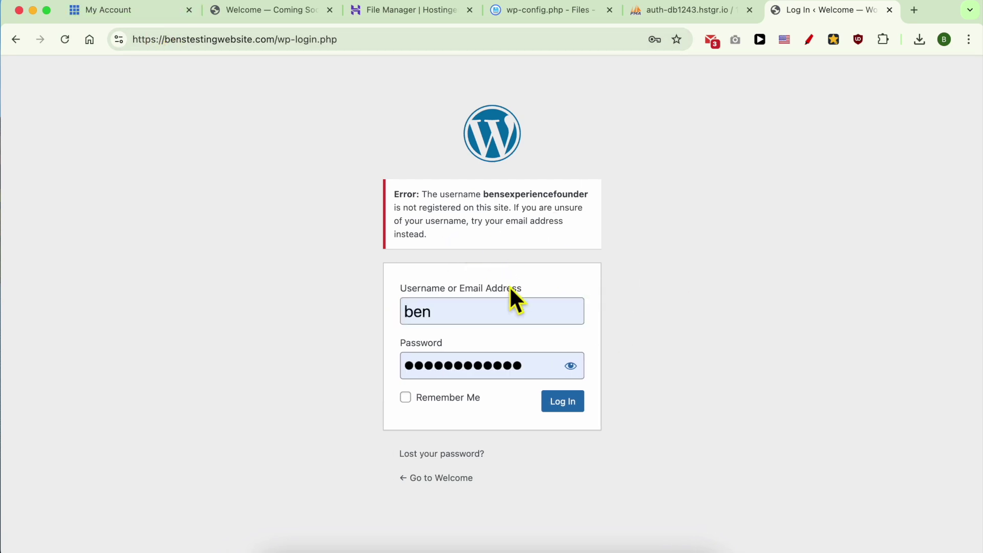
- Request a new WordPress password through the lost-password form, identifying the account by its username or e-mail
{"action": "left_click", "coordinate": [450, 463]}
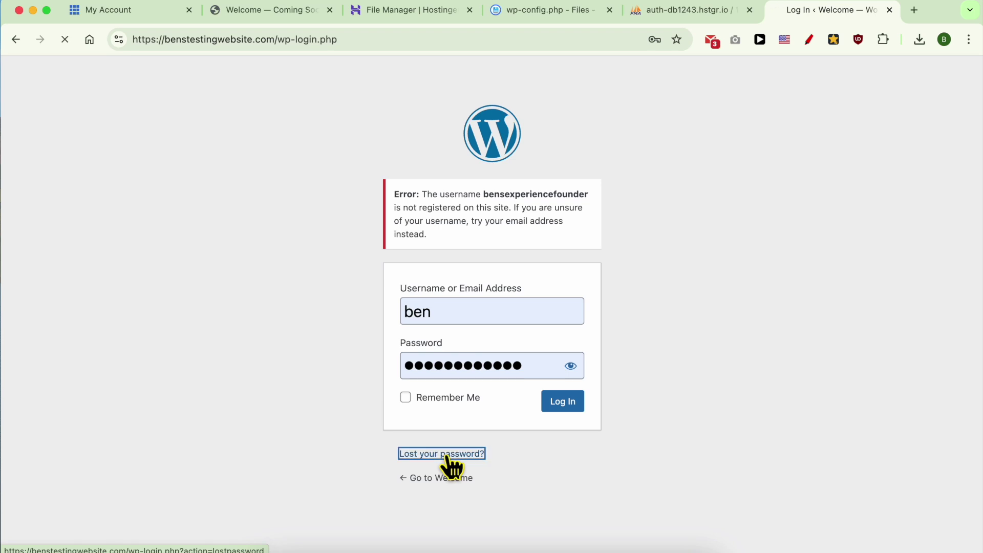
{"action": "left_click", "coordinate": [470, 307]}
{"action": "key", "text": "super+a"}
{"action": "type", "text": "bensexperiencefounder"}
{"action": "left_click", "coordinate": [605, 254]}
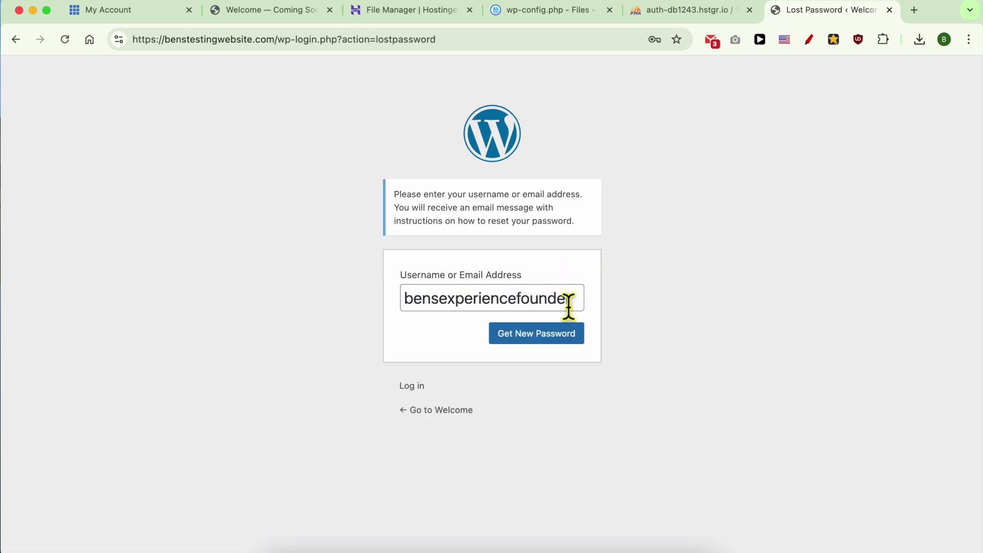
{"action": "left_click", "coordinate": [538, 340]}
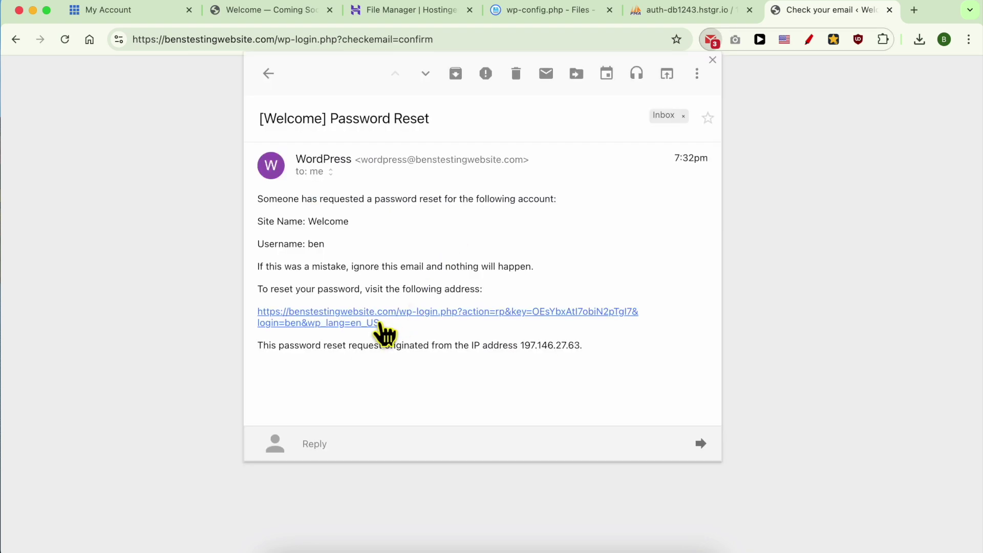
- Follow the link in the password reset e-mail, and enter and save a new account password
{"action": "left_click", "coordinate": [346, 313]}
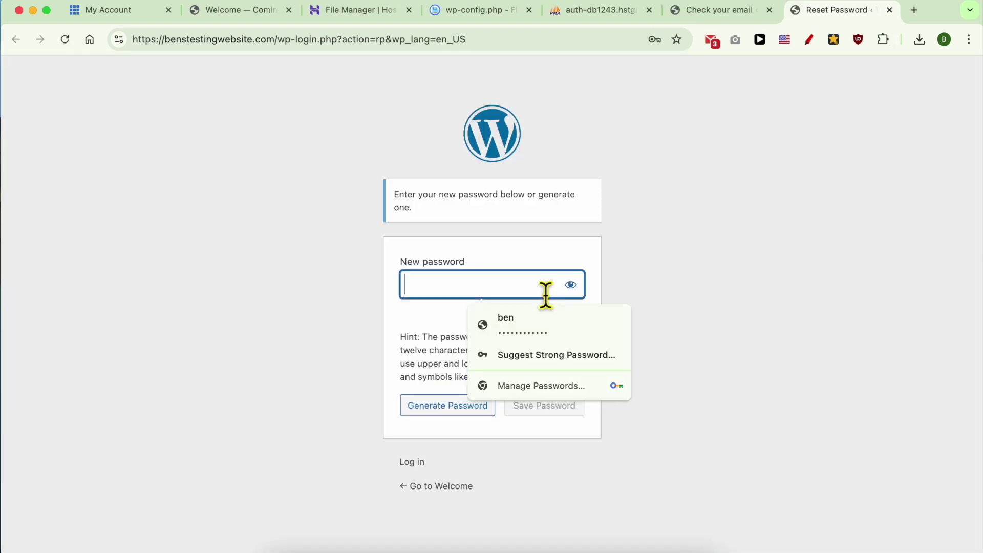
{"action": "type", "text": "••••••••••••"}
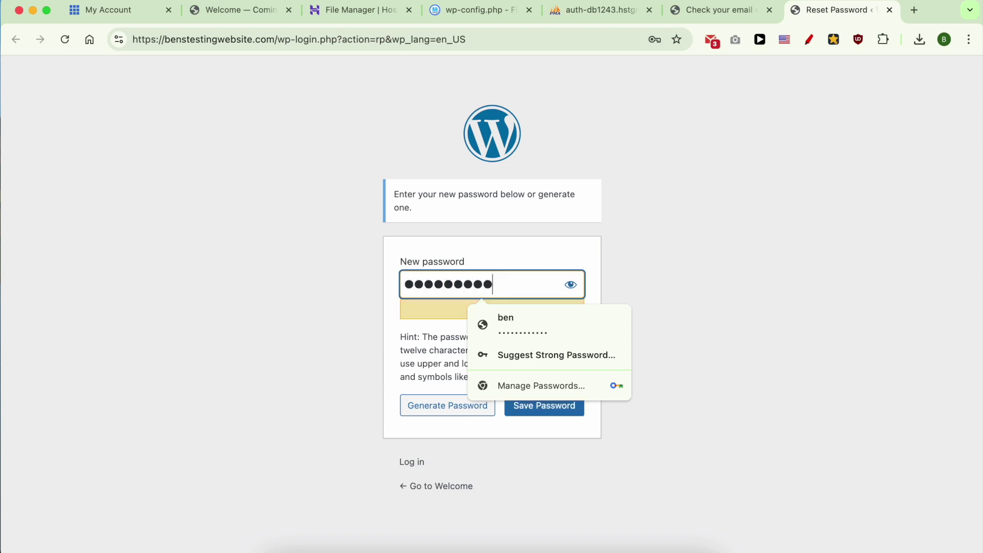
{"action": "left_click", "coordinate": [565, 407]}
- Log in to the WordPress dashboard with the account e-mail and new password, and dismiss the browser's offer to save them
{"action": "left_click", "coordinate": [536, 197]}
{"action": "left_click", "coordinate": [471, 231]}
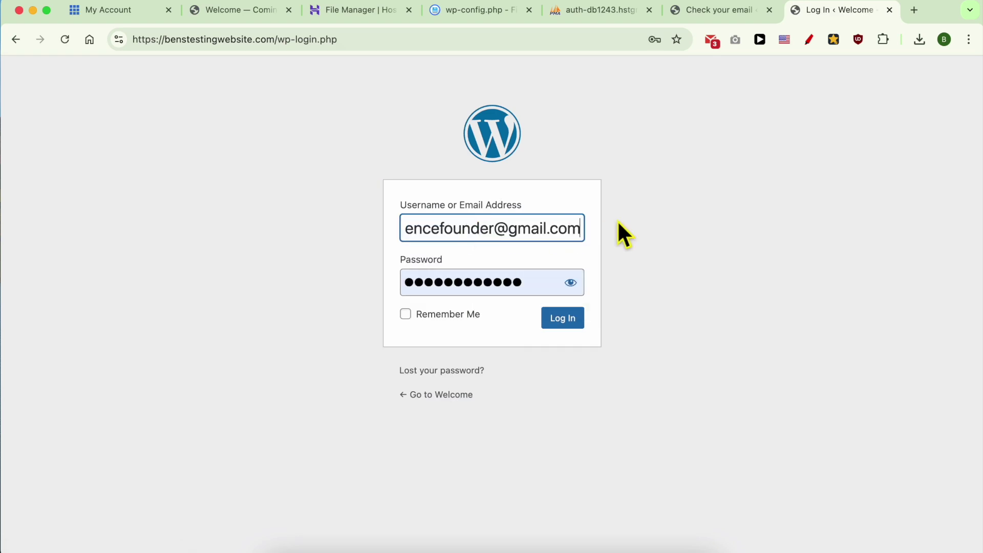
{"action": "left_click", "coordinate": [527, 287]}
{"action": "key", "text": "super+a"}
{"action": "type", "text": "•"}
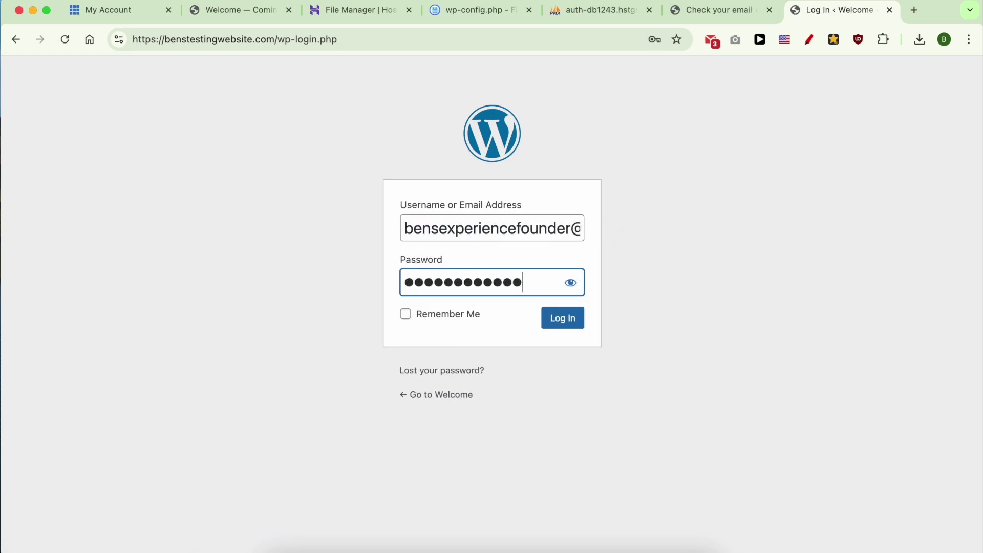
{"action": "left_click", "coordinate": [579, 318]}
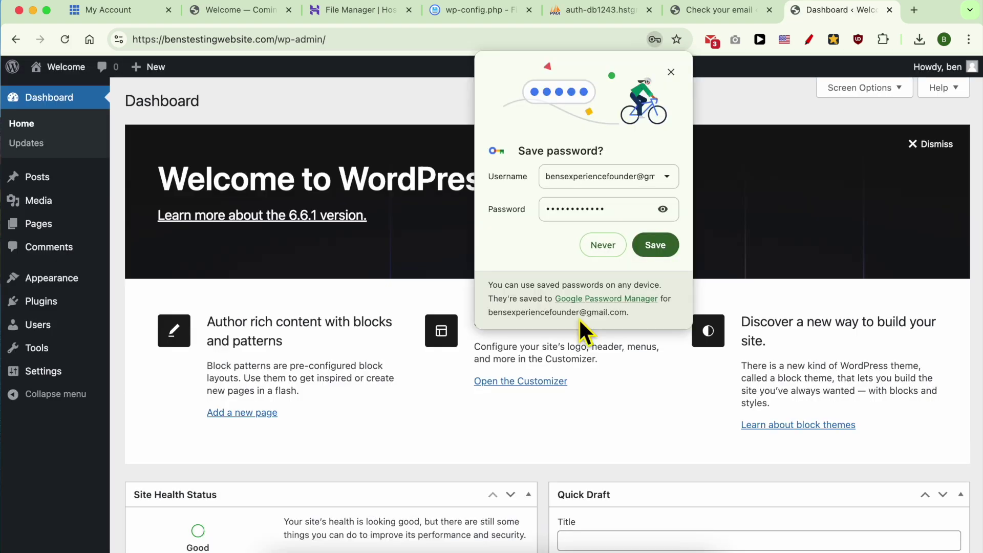
{"action": "left_click", "coordinate": [671, 71]}
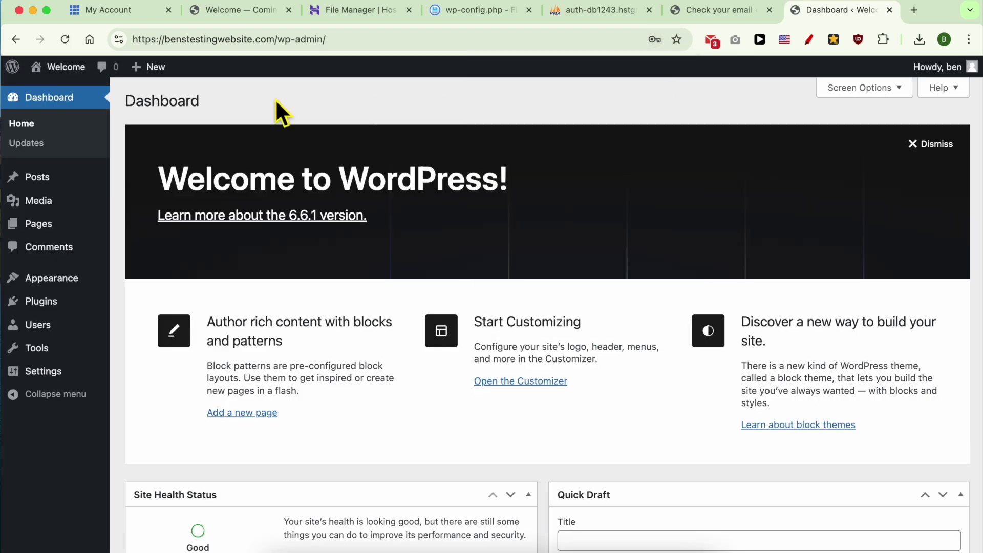